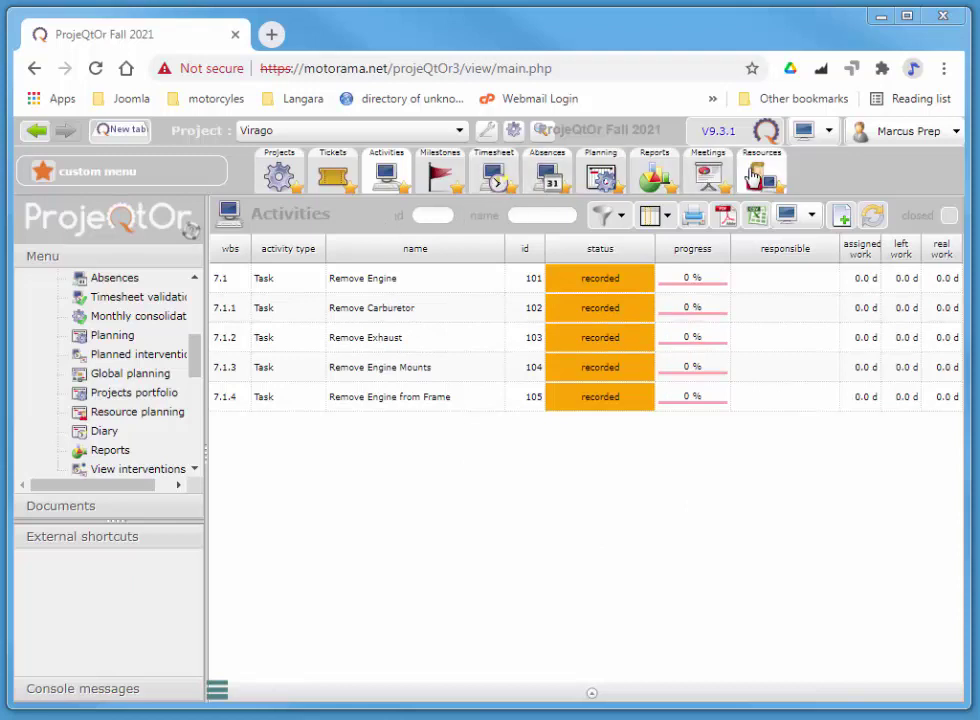
Step: Open the only listed resource and check its allocations to projects
left_click(762, 176)
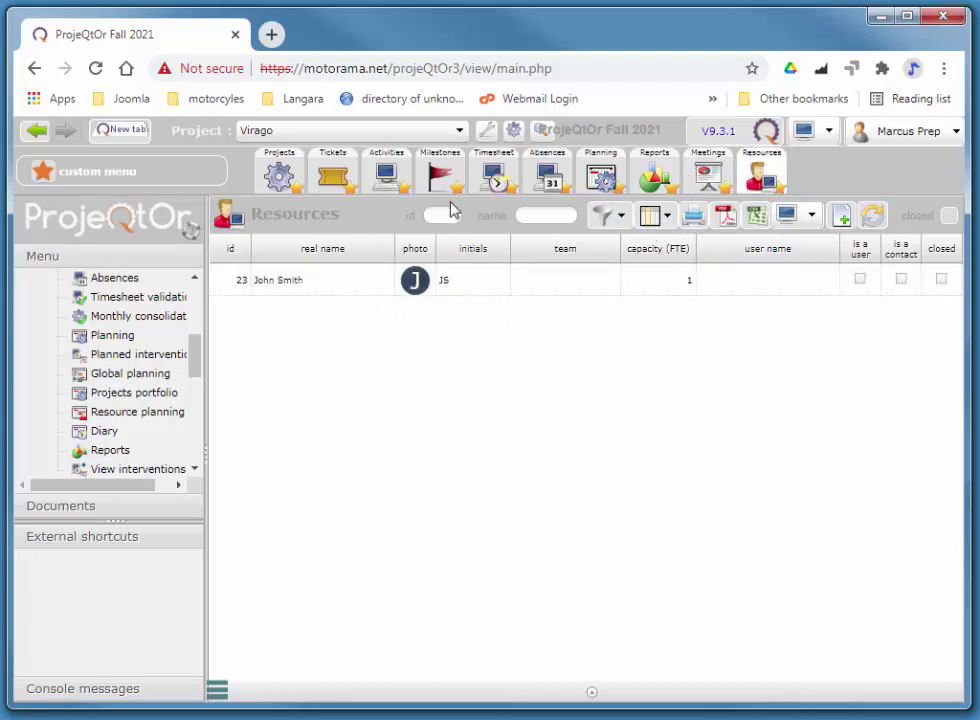
left_click(360, 284)
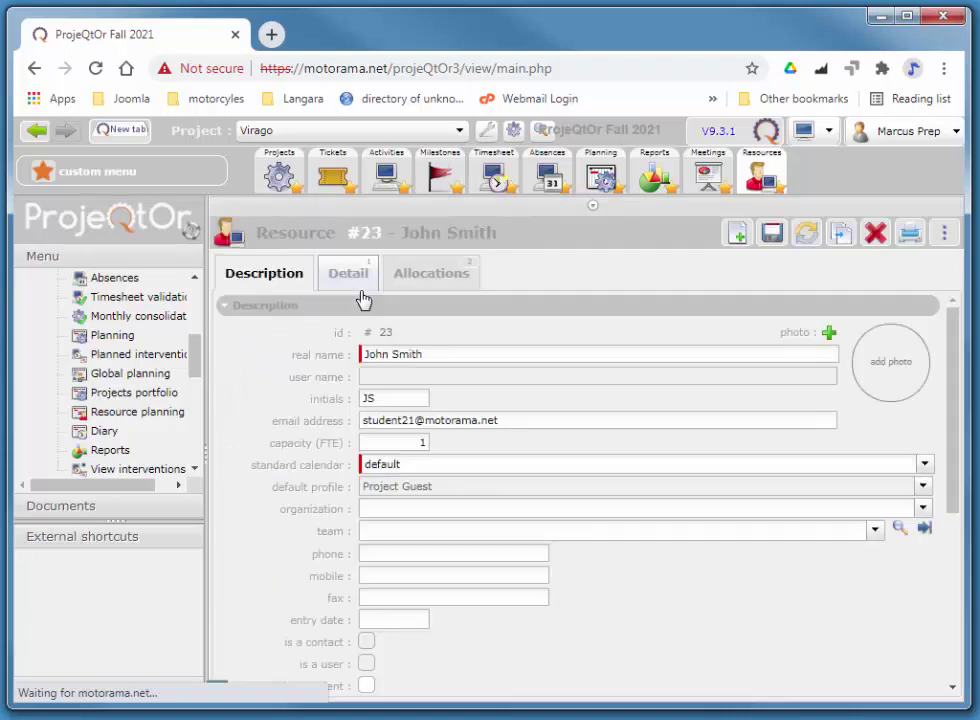
left_click(462, 282)
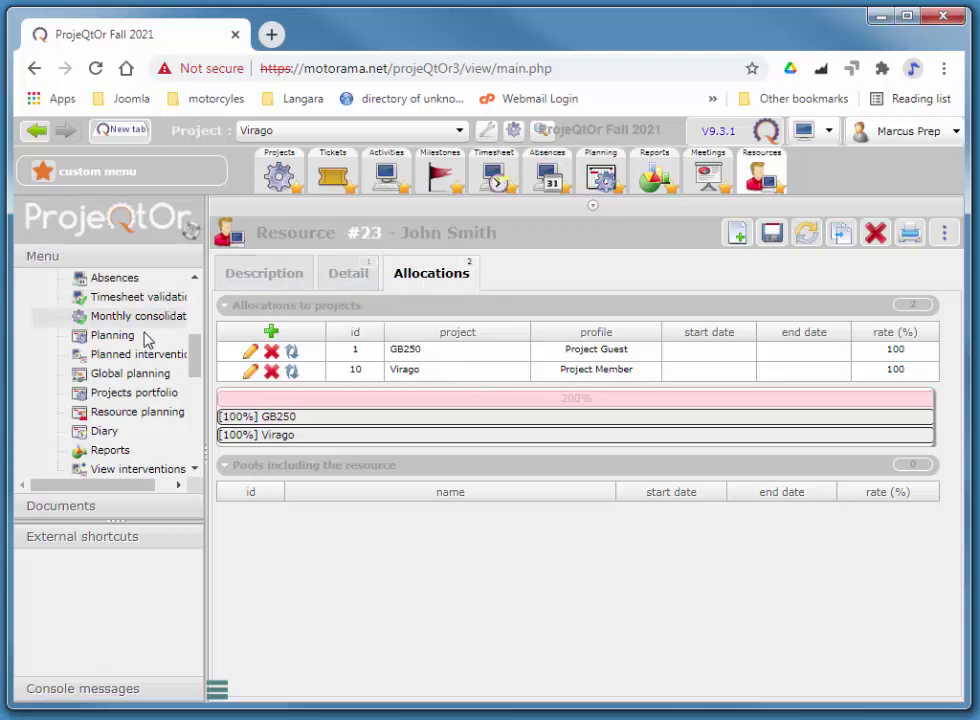
Step: Start a new assignment on the Remove Carburetor activity for the available resource, with the function Expert
left_click(393, 180)
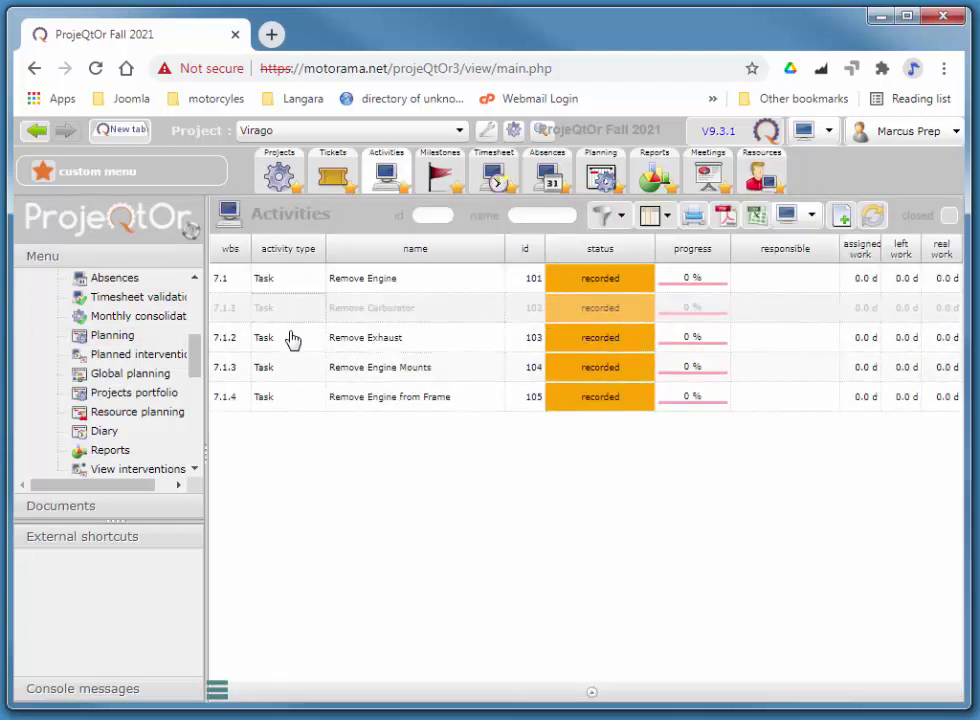
left_click(373, 313)
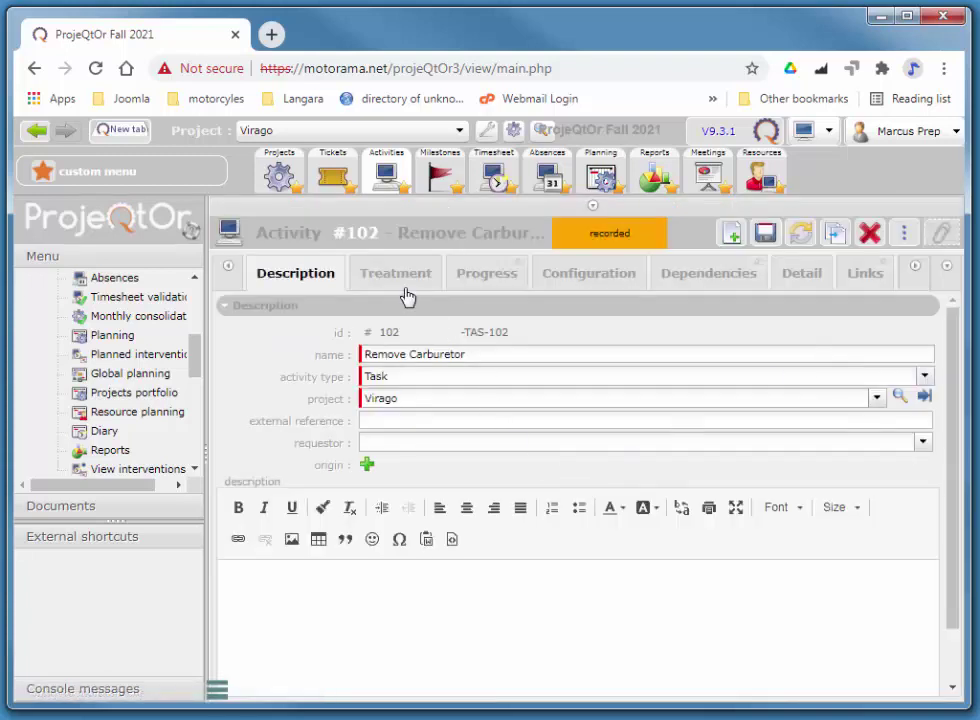
left_click(400, 277)
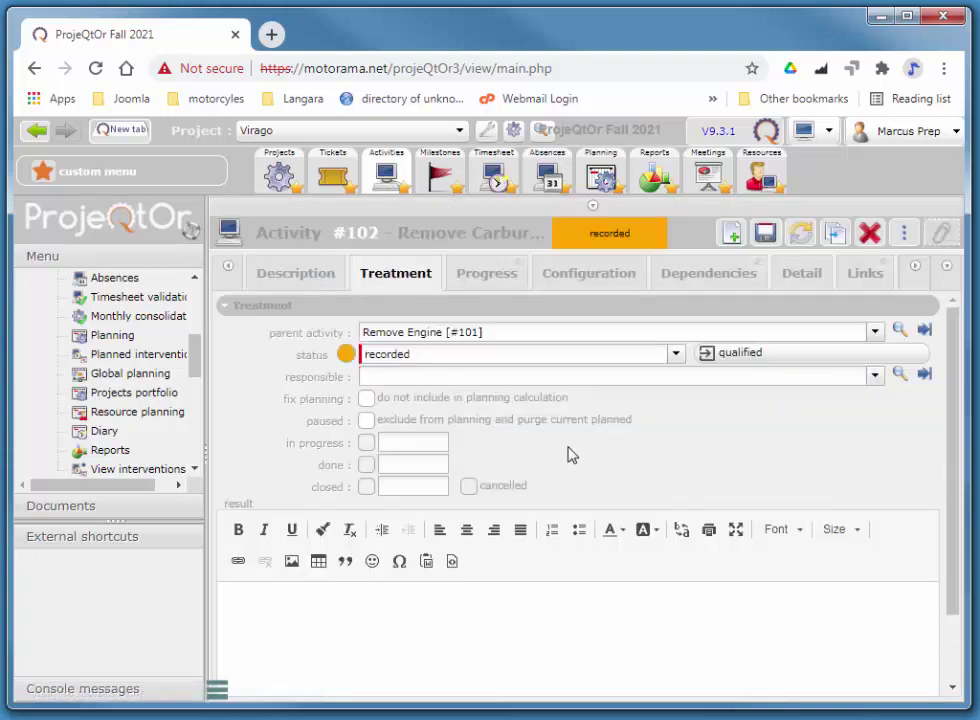
left_click(487, 274)
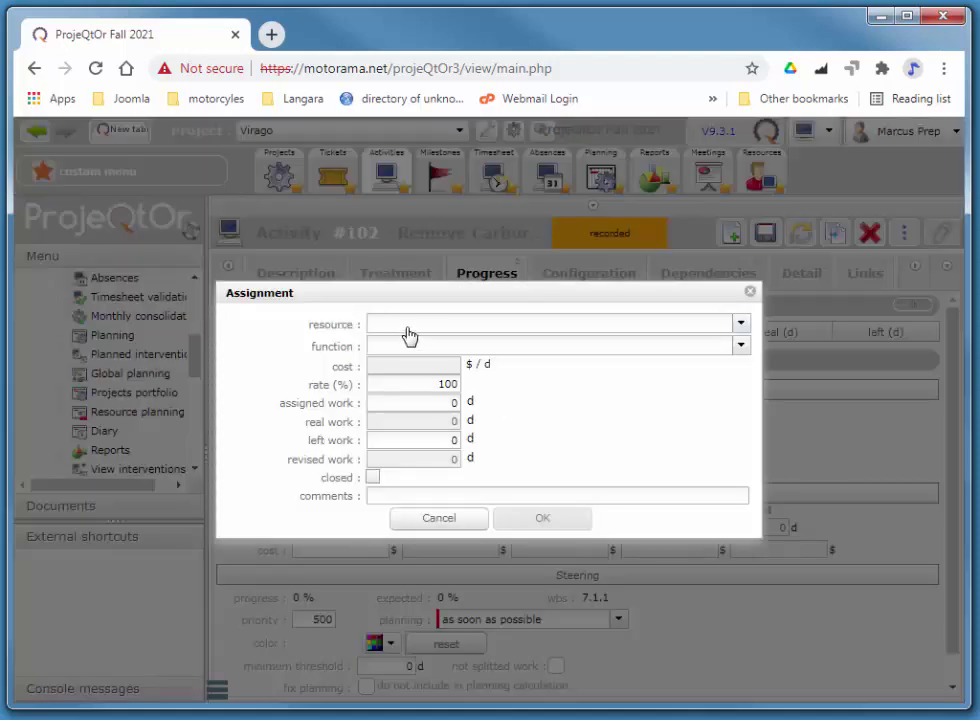
left_click(409, 333)
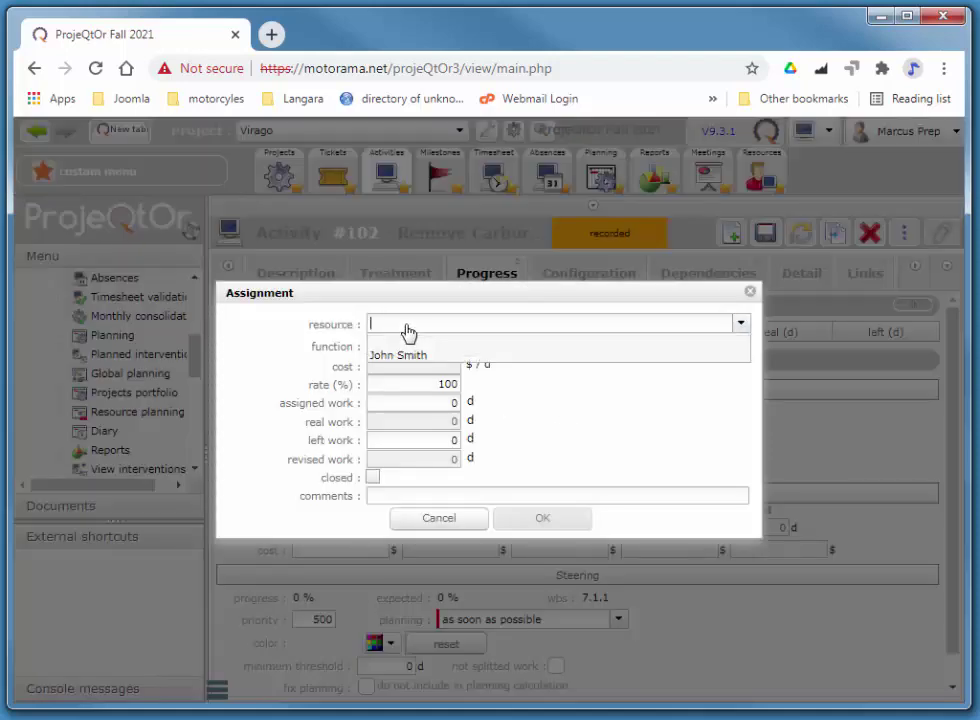
left_click(407, 360)
left_click(425, 350)
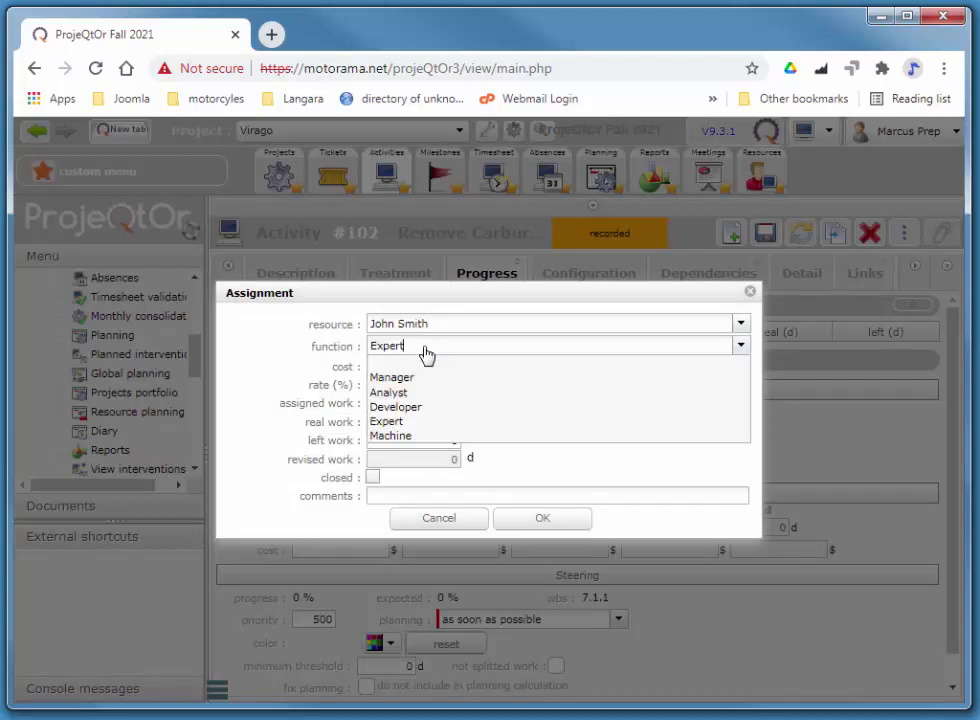
left_click(405, 420)
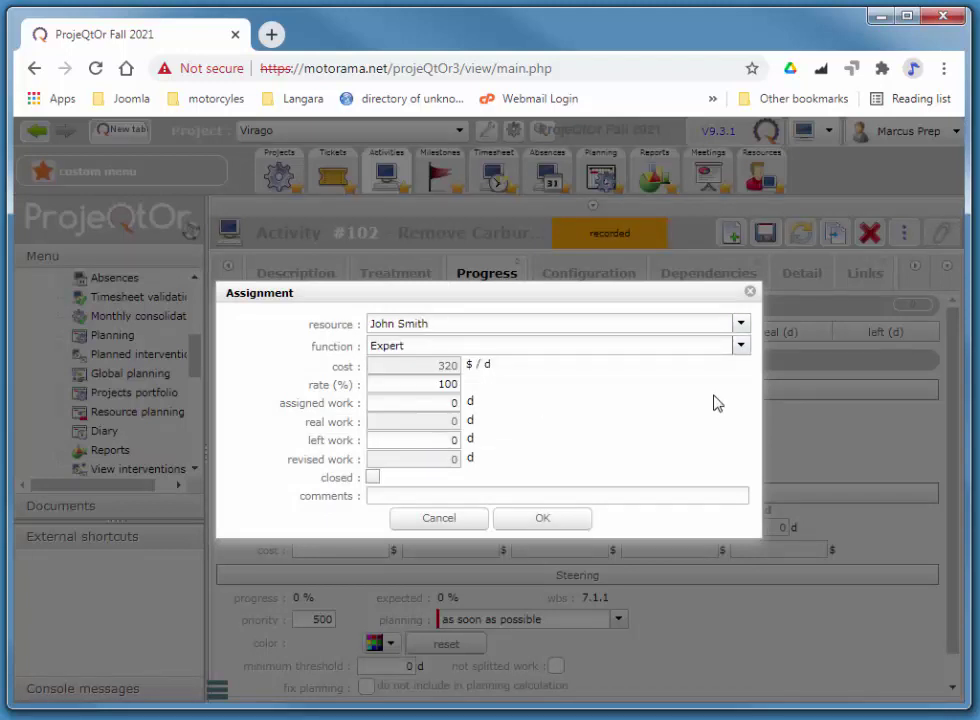
Step: Set the Remove Carburetor assignment's assigned work to 1 day and save the assignment
left_click(418, 404)
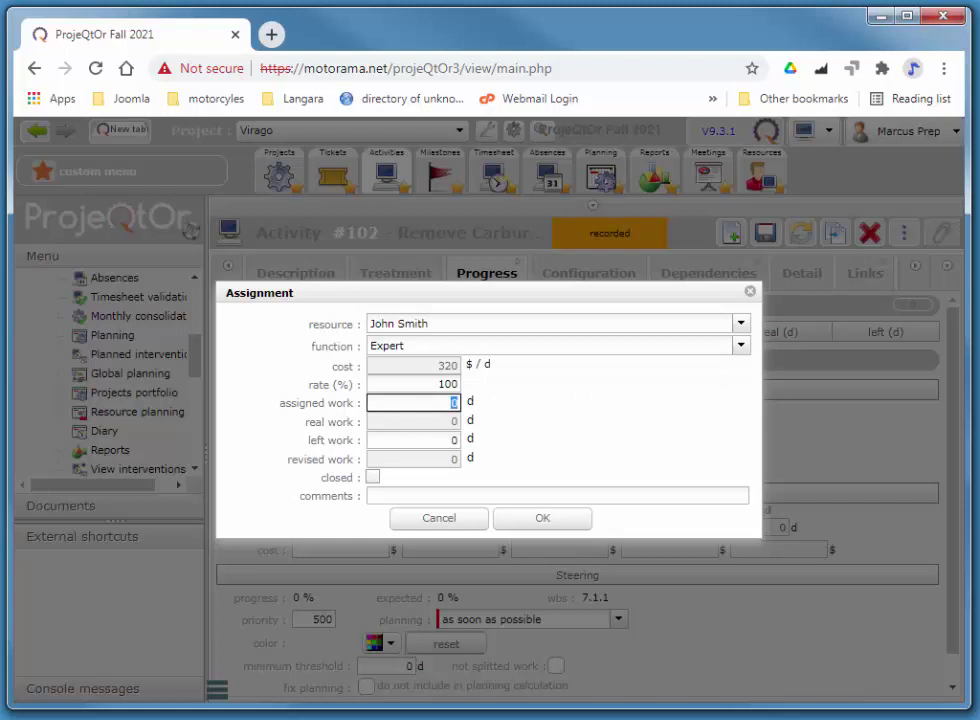
left_click(452, 421)
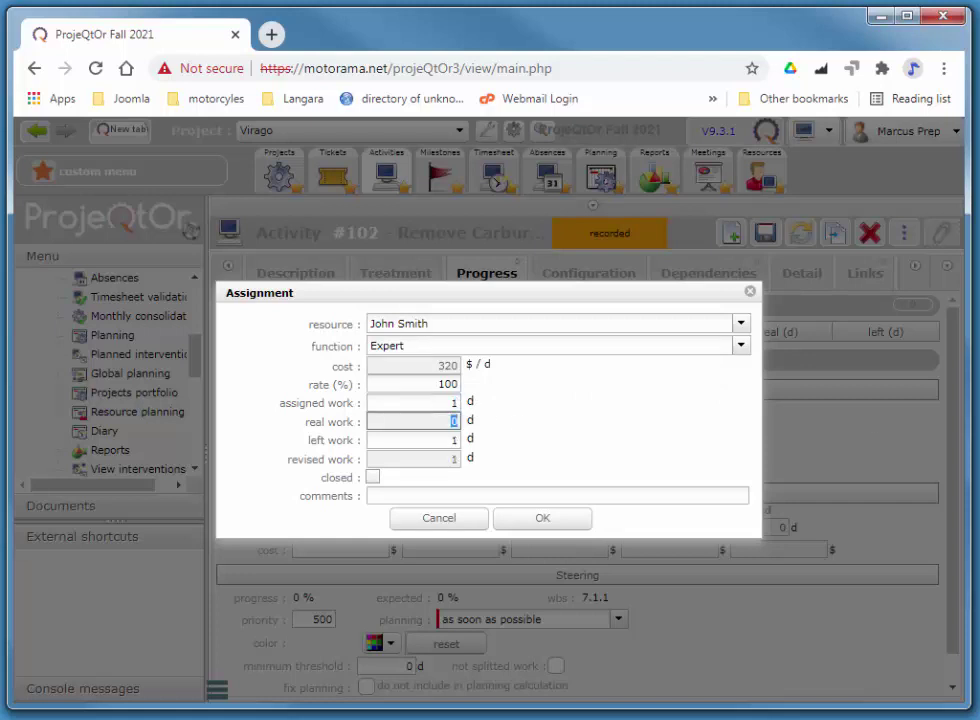
left_click(450, 441)
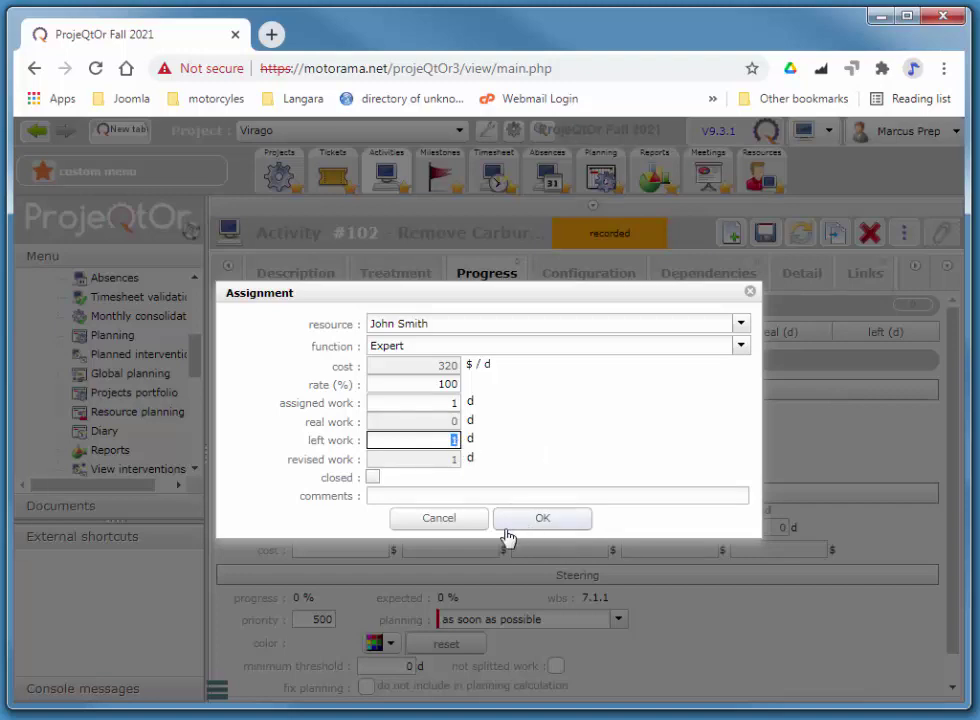
left_click(544, 519)
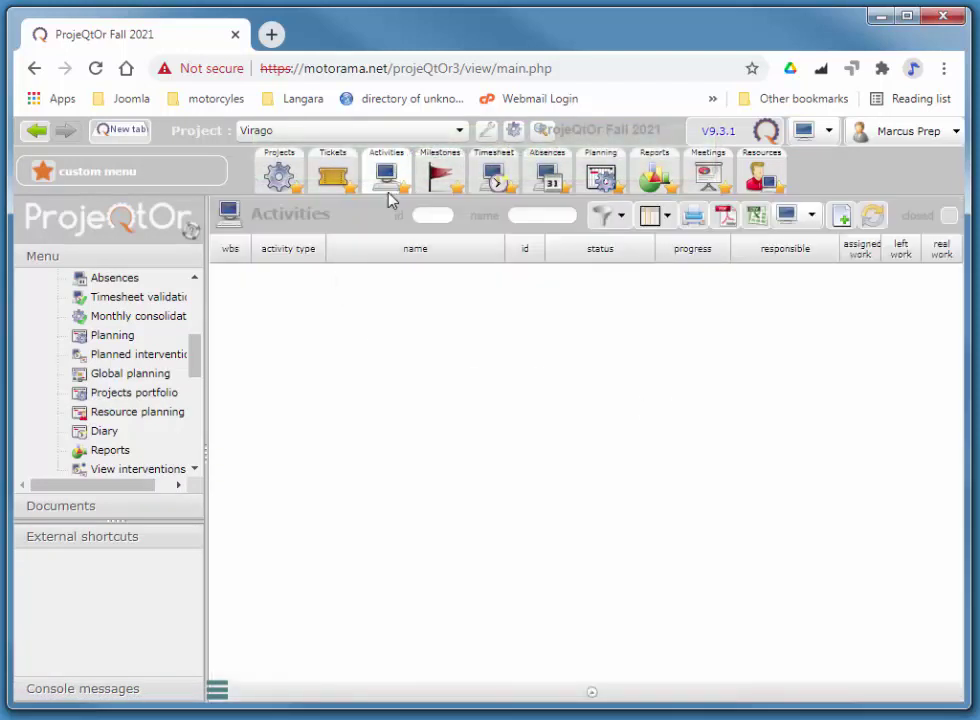
Step: Assign the same resource to the Remove Exhaust activity with 1 day of assigned work
left_click(332, 341)
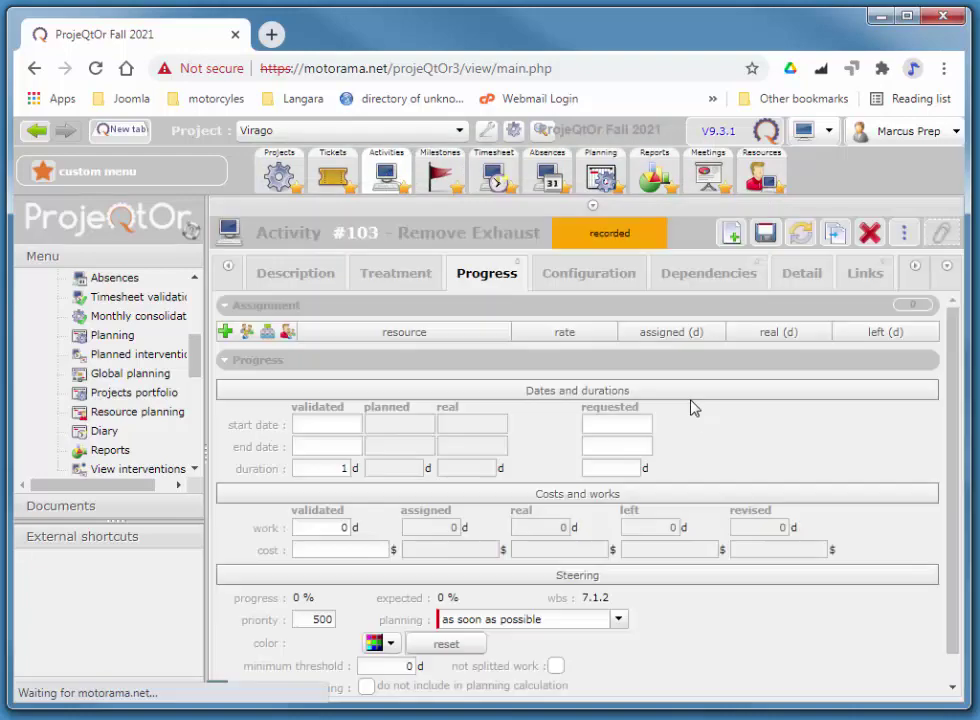
left_click(225, 331)
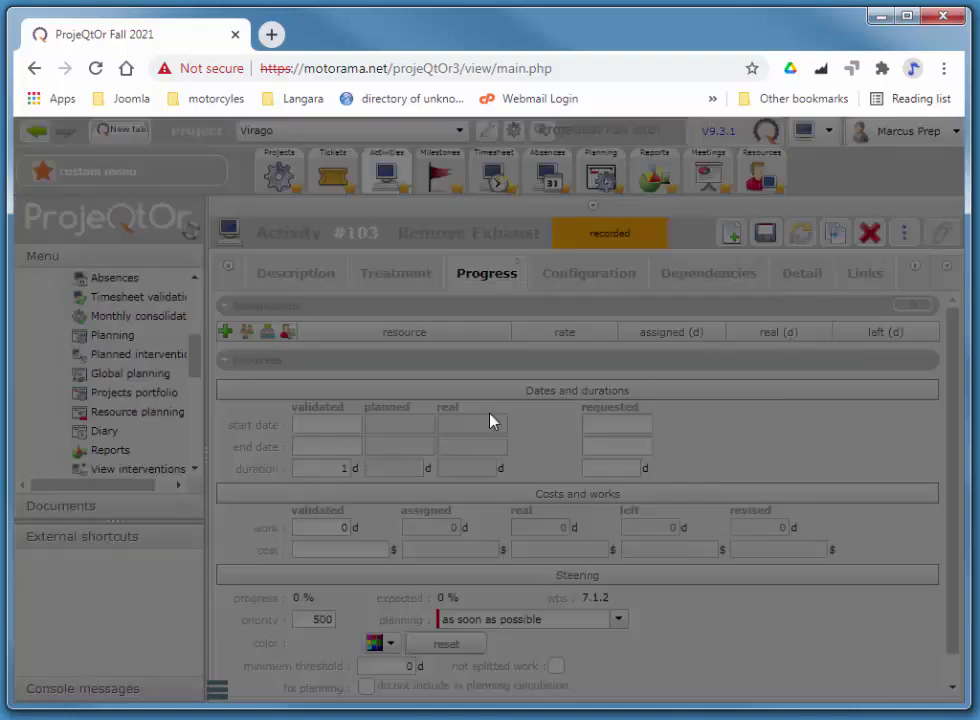
left_click(405, 332)
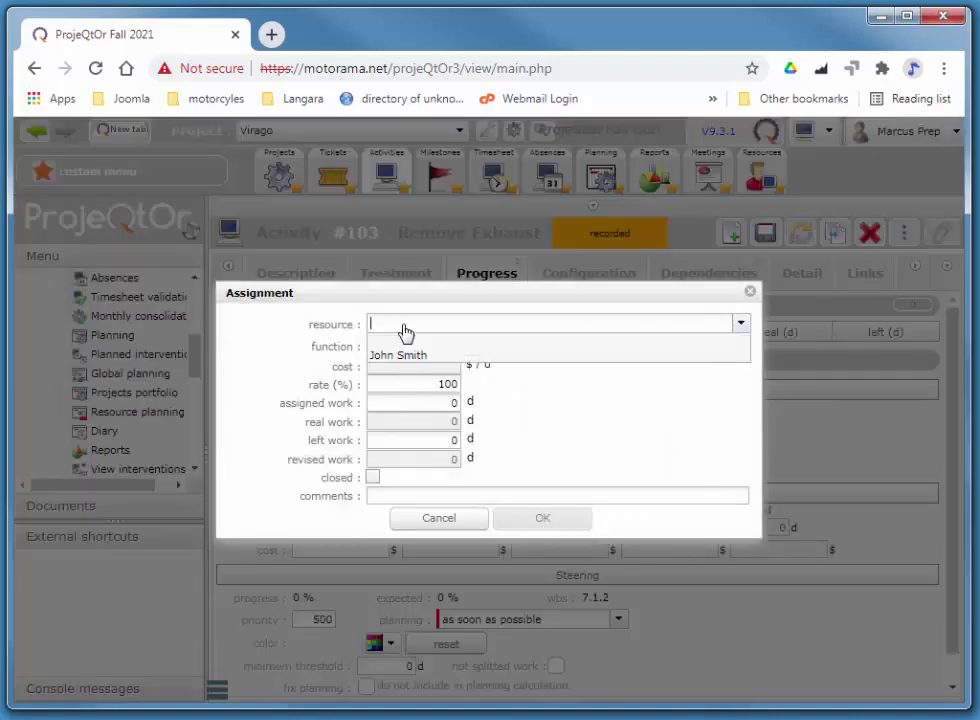
left_click(396, 354)
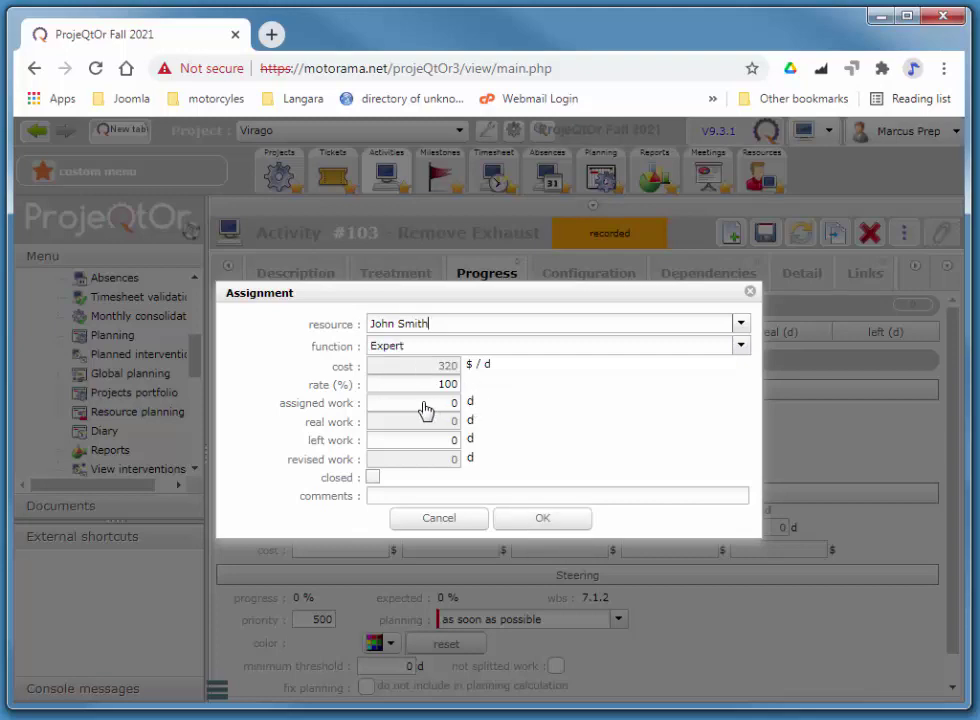
left_click(450, 404)
key("Tab")
left_click(524, 518)
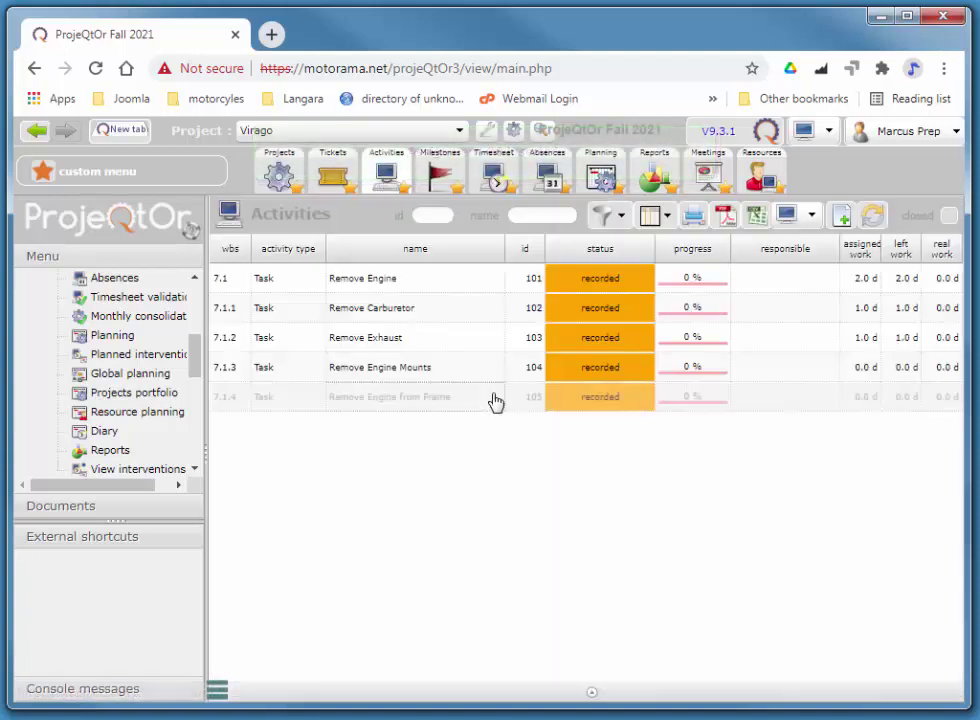
Step: Assign the same resource to the Remove Engine Mounts activity with 1 day of assigned work
left_click_drag(497, 400, 376, 381)
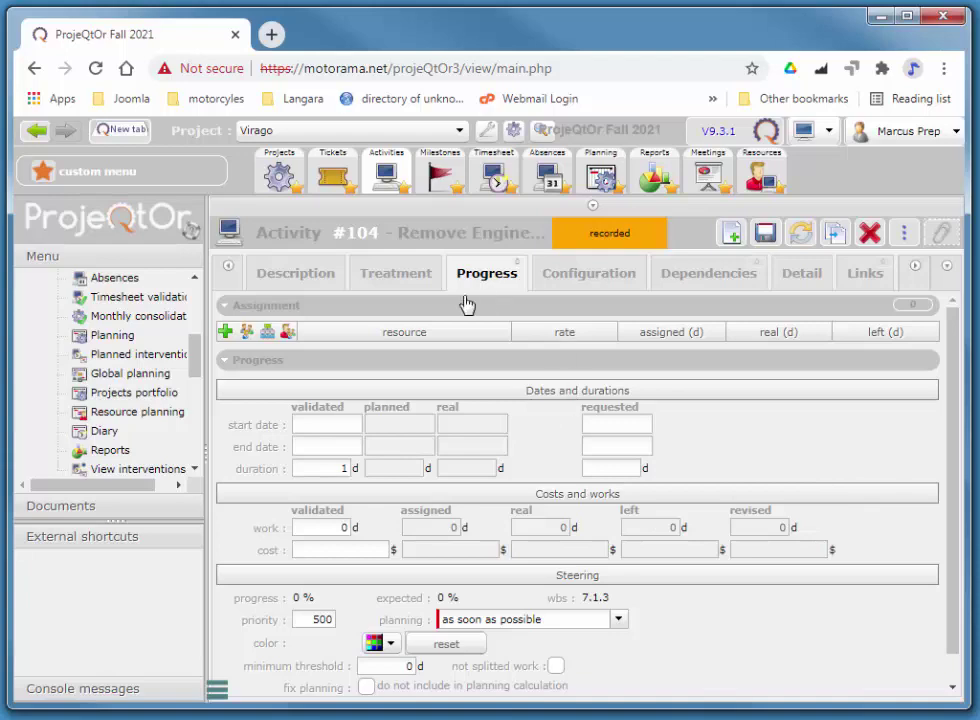
left_click(228, 334)
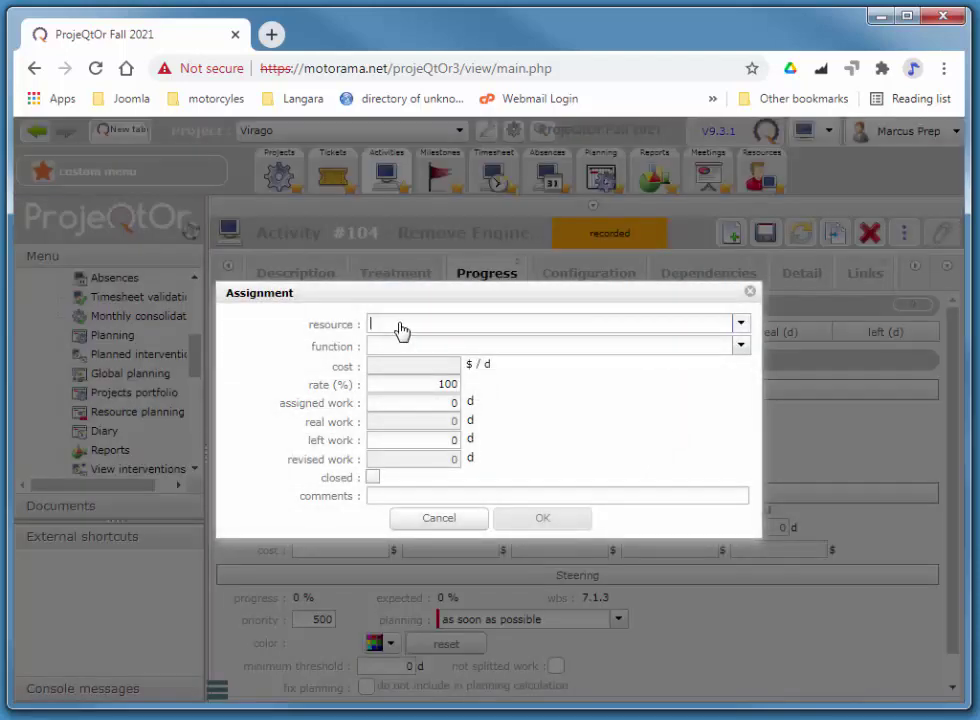
left_click(401, 330)
left_click(394, 363)
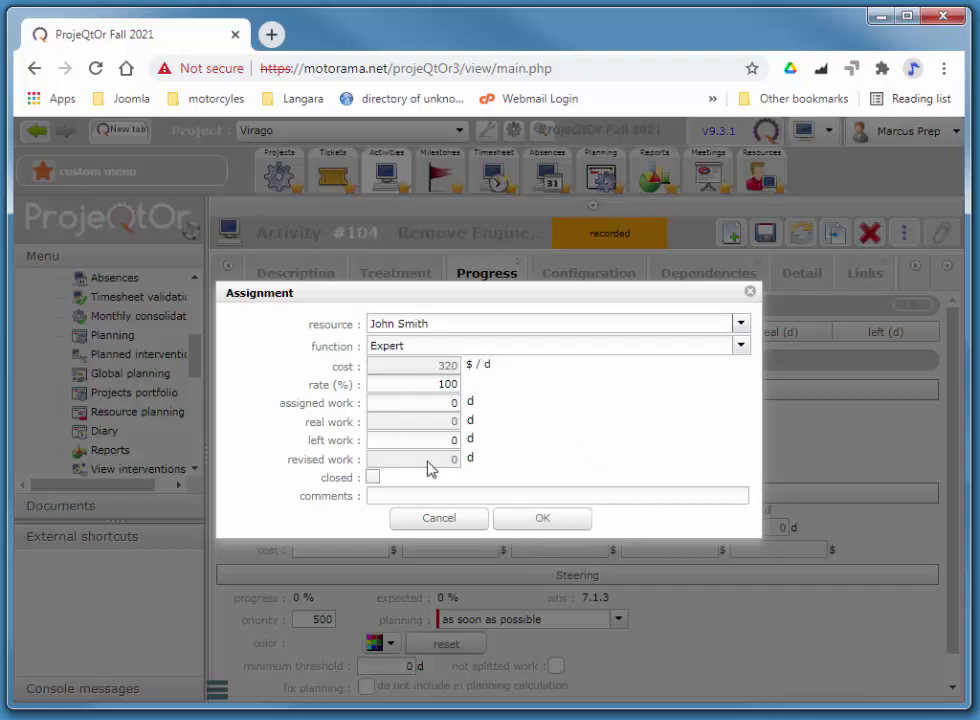
left_click(399, 404)
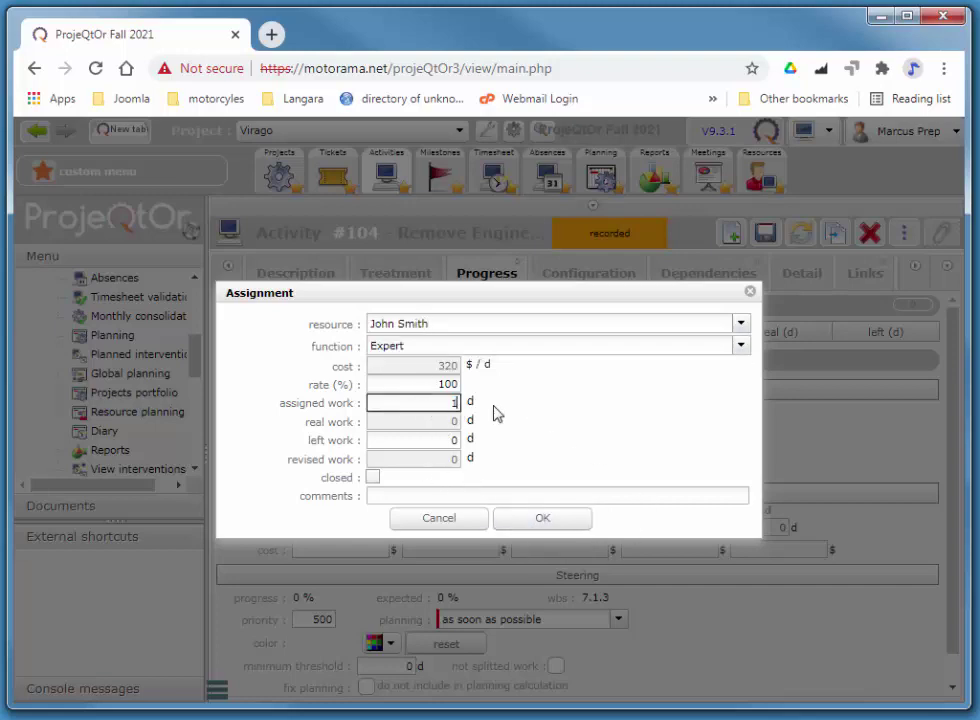
type("1")
left_click(556, 521)
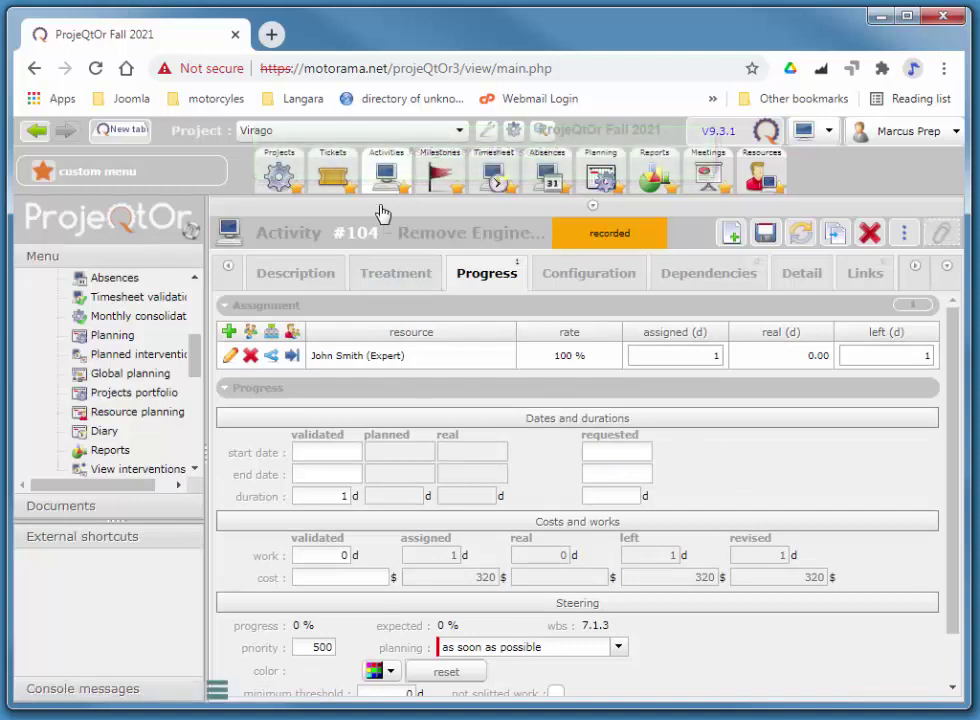
Step: Assign the same resource to the Remove Engine from Frame activity with 1 day of assigned work
left_click(386, 172)
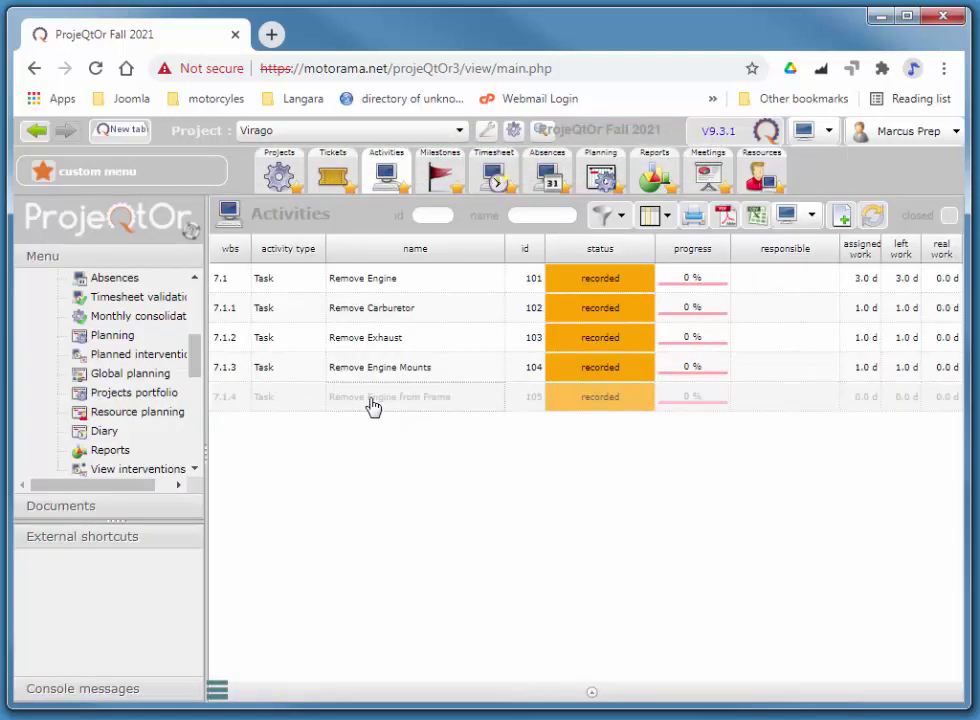
left_click(372, 400)
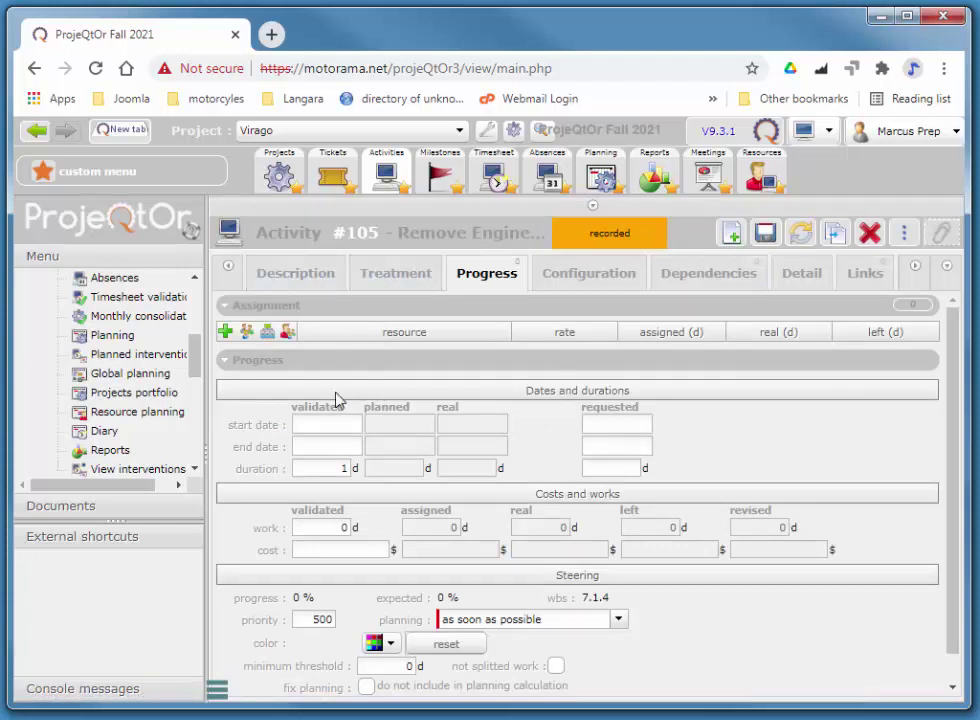
left_click(226, 333)
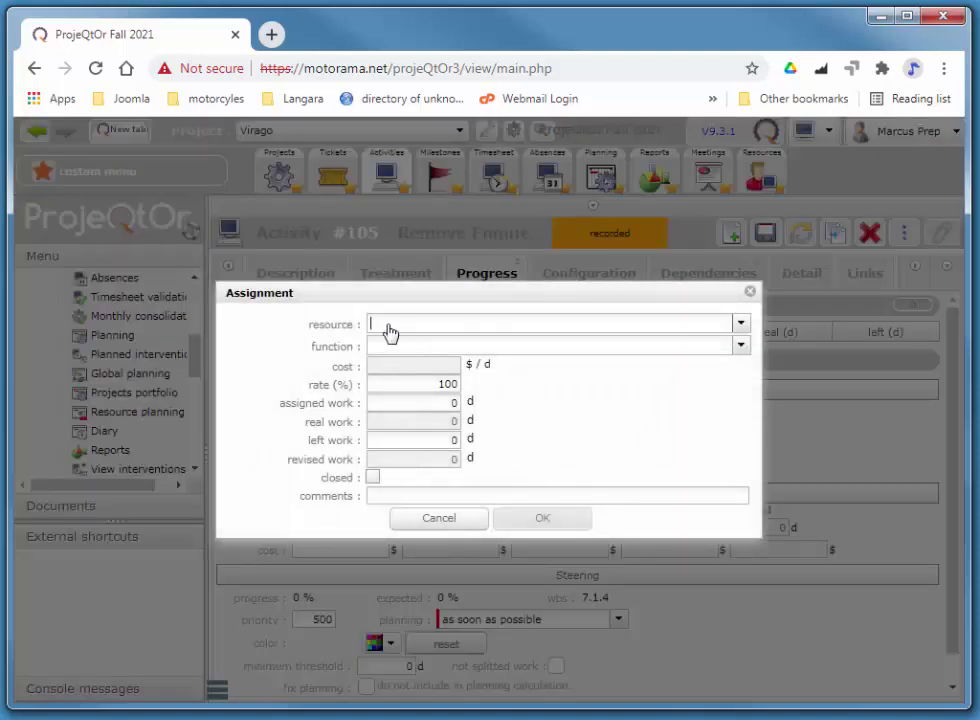
left_click(388, 326)
left_click(399, 357)
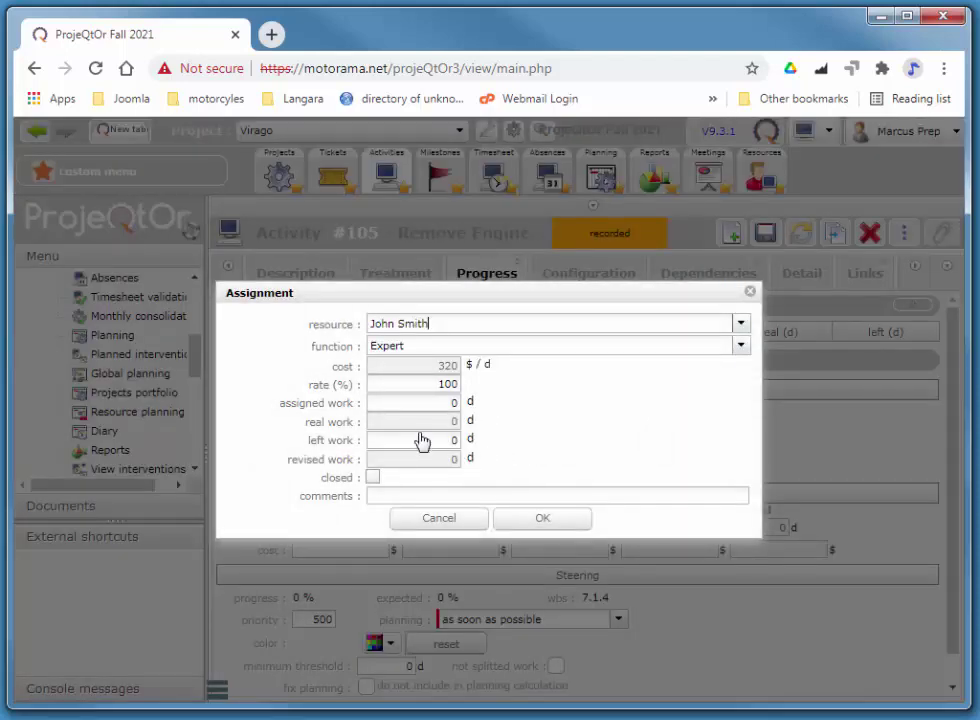
left_click(392, 405)
key("Tab")
left_click(437, 405)
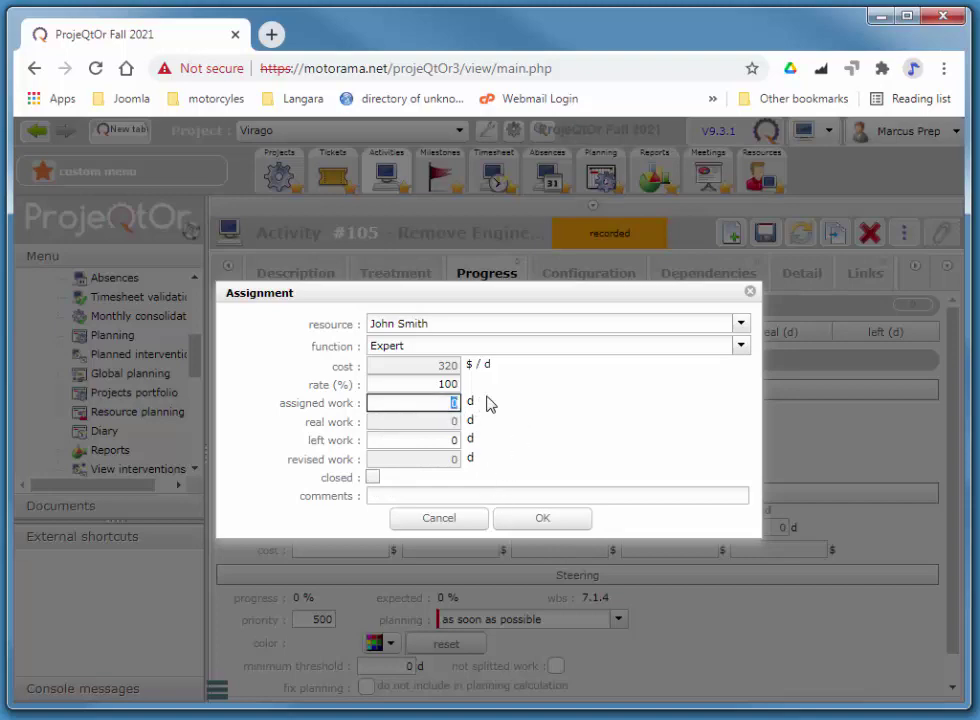
type("1")
key("Tab")
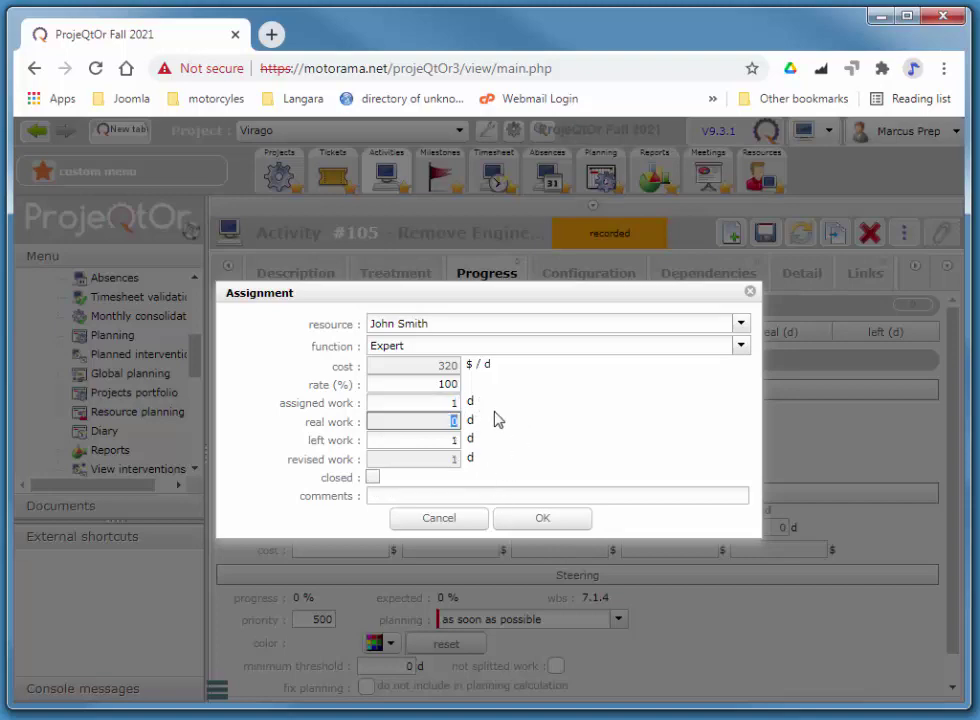
left_click(530, 519)
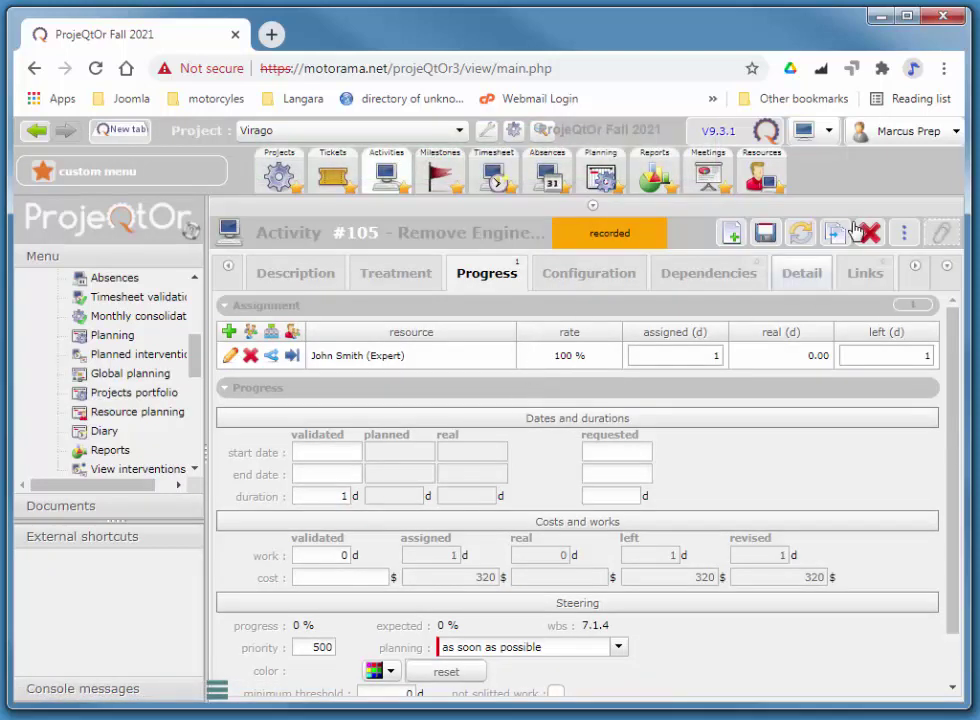
Step: Review the resource's description and its function and cost details, and return to the activities list
left_click(766, 176)
left_click(267, 283)
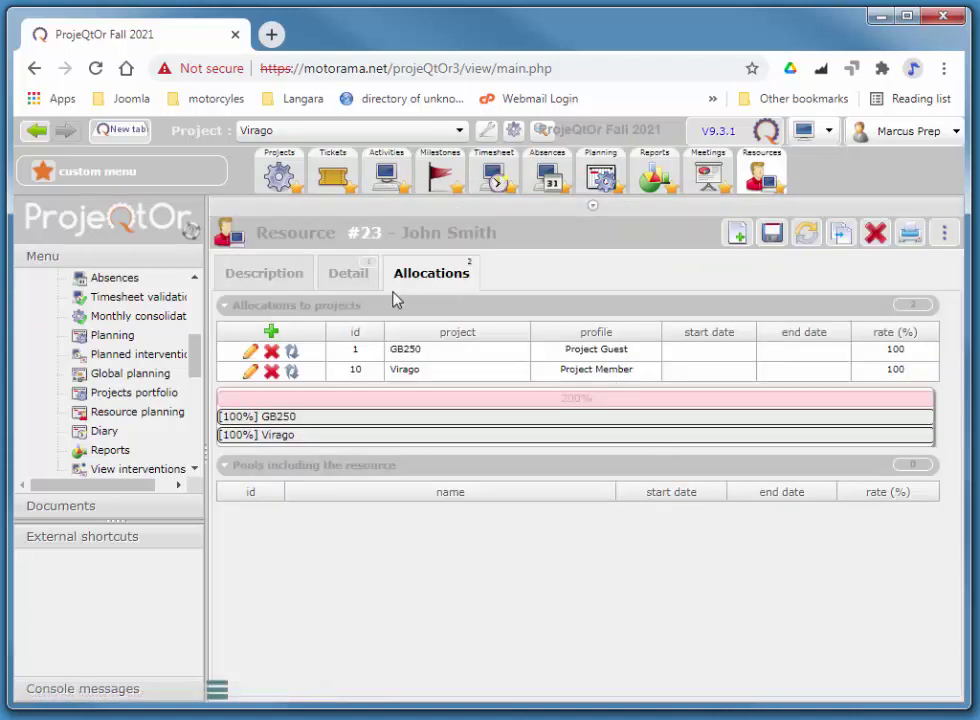
left_click(272, 278)
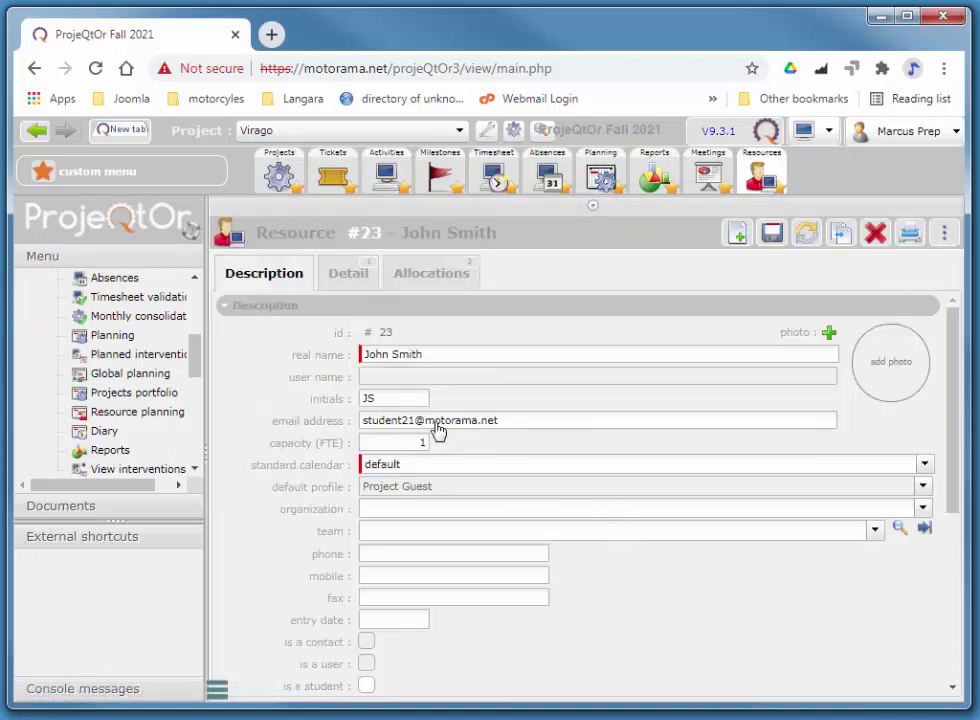
left_click(362, 277)
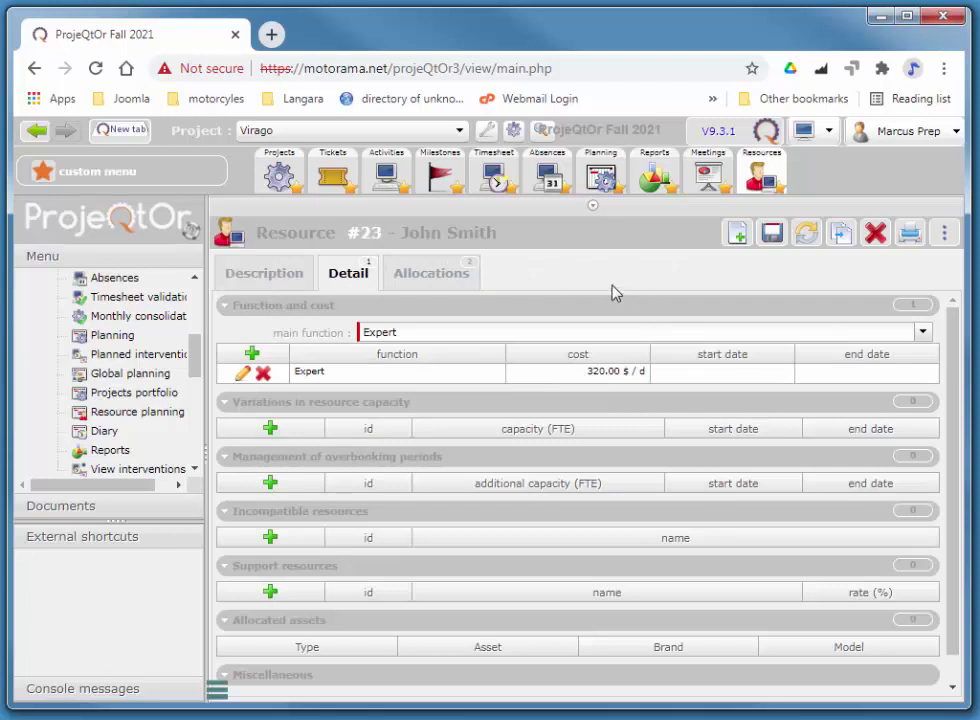
left_click(385, 173)
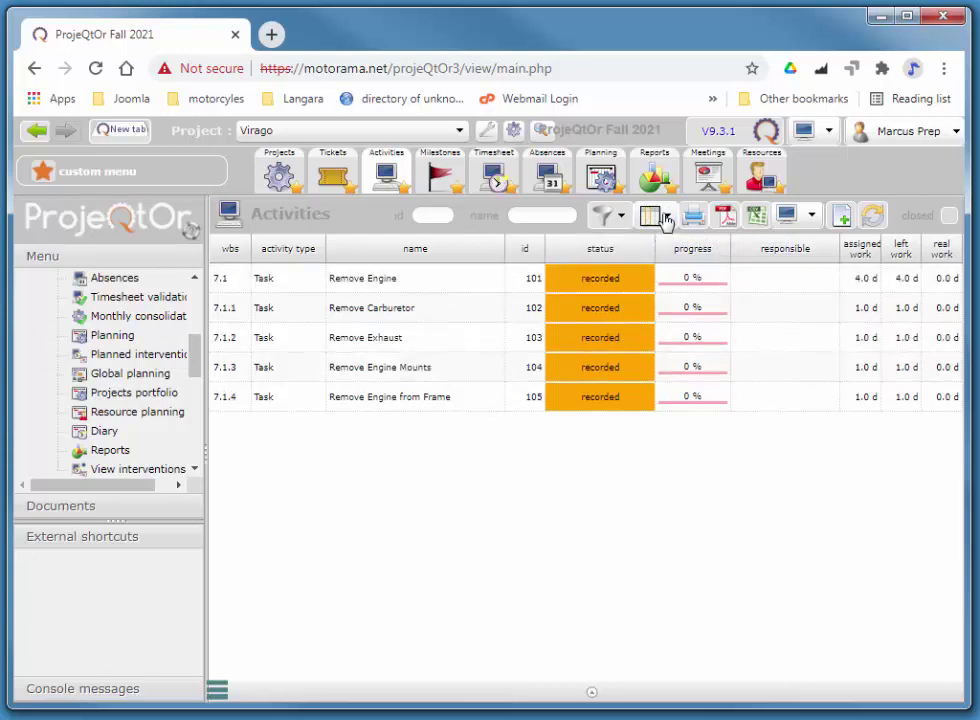
Step: Examine the column display options for the activities list, including the available fields further down, and close them without changes
left_click(664, 217)
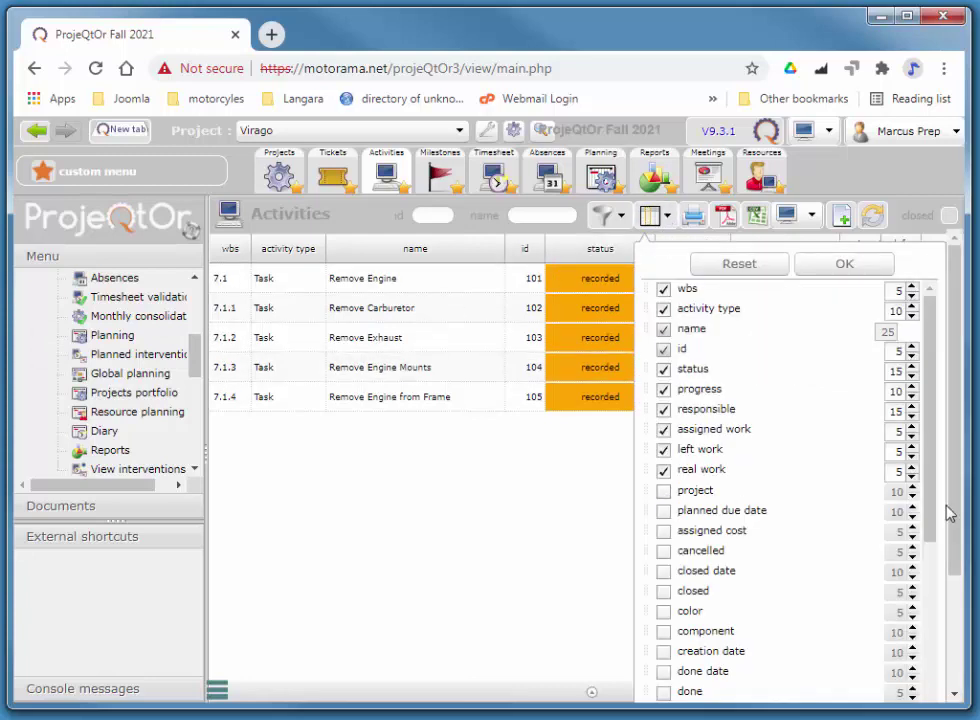
scroll(897, 443, "down", 1)
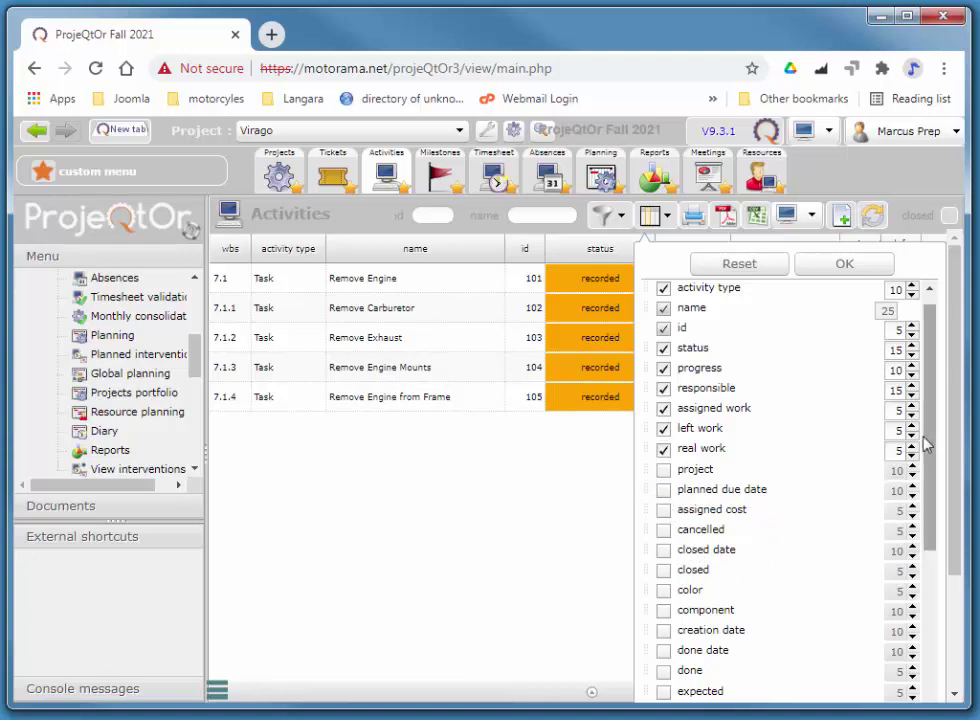
left_click_drag(927, 440, 924, 648)
scroll(928, 642, "down", 3)
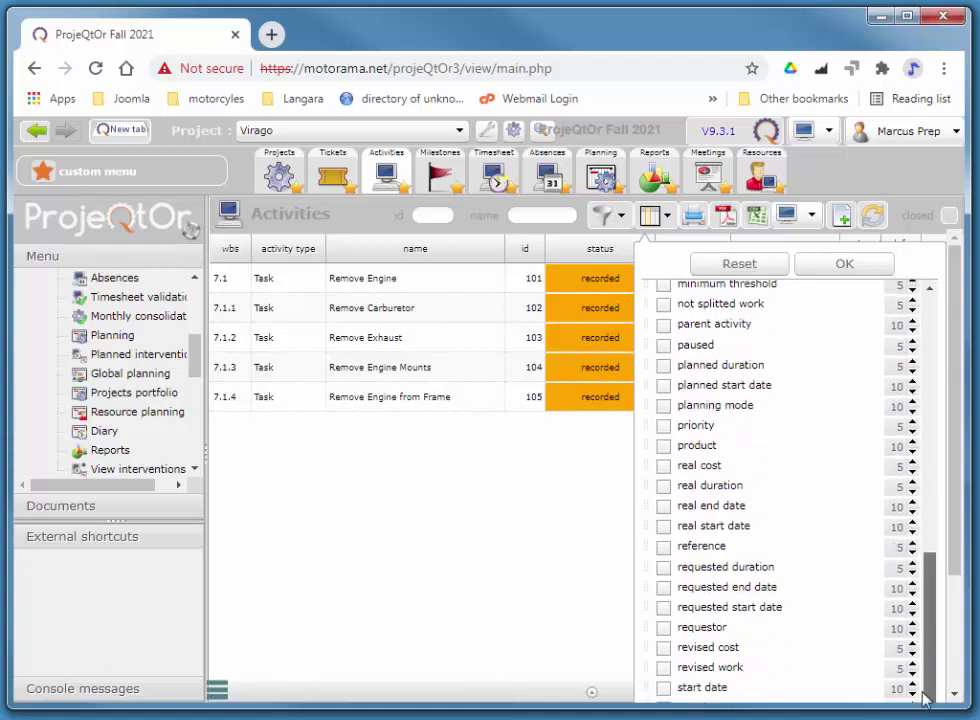
scroll(952, 549, "down", 3)
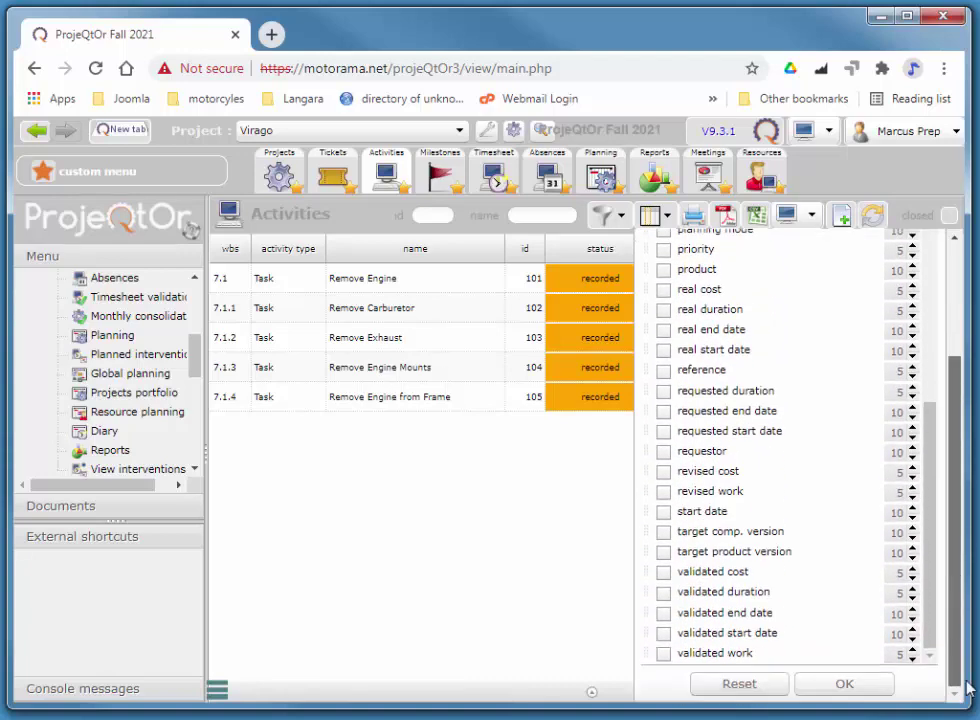
scroll(910, 450, "up", 3)
scroll(910, 450, "up", 5)
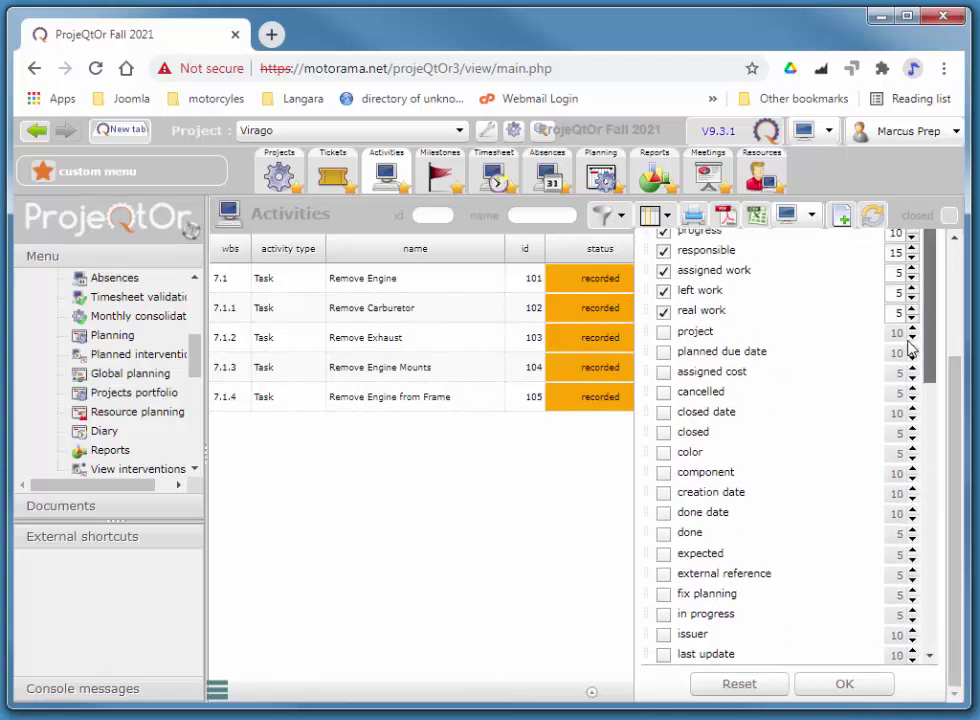
left_click_drag(955, 441, 956, 324)
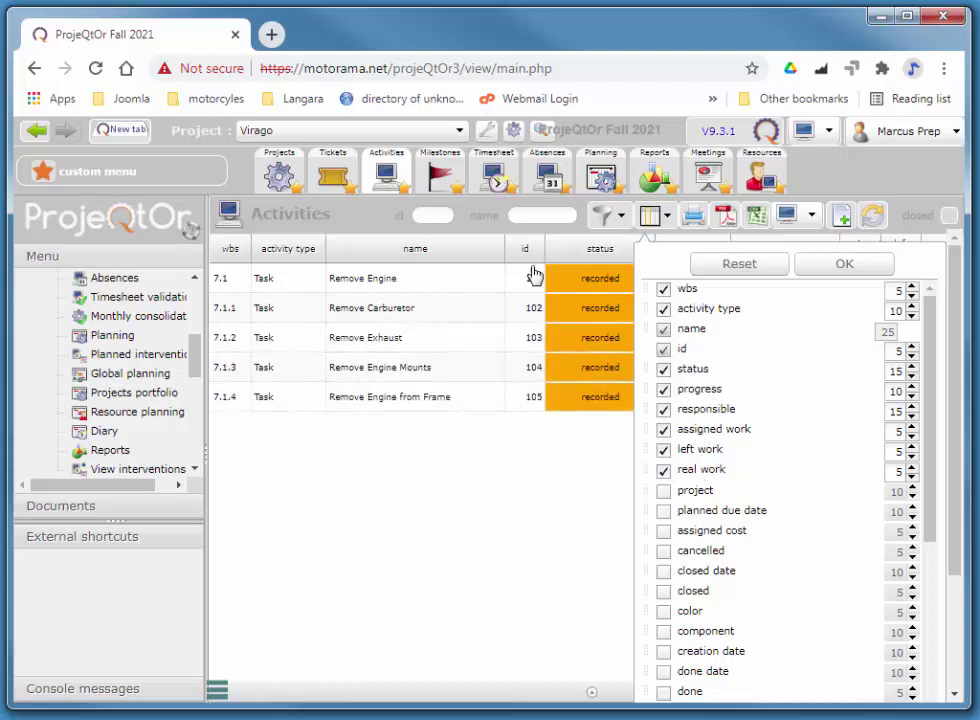
left_click(845, 266)
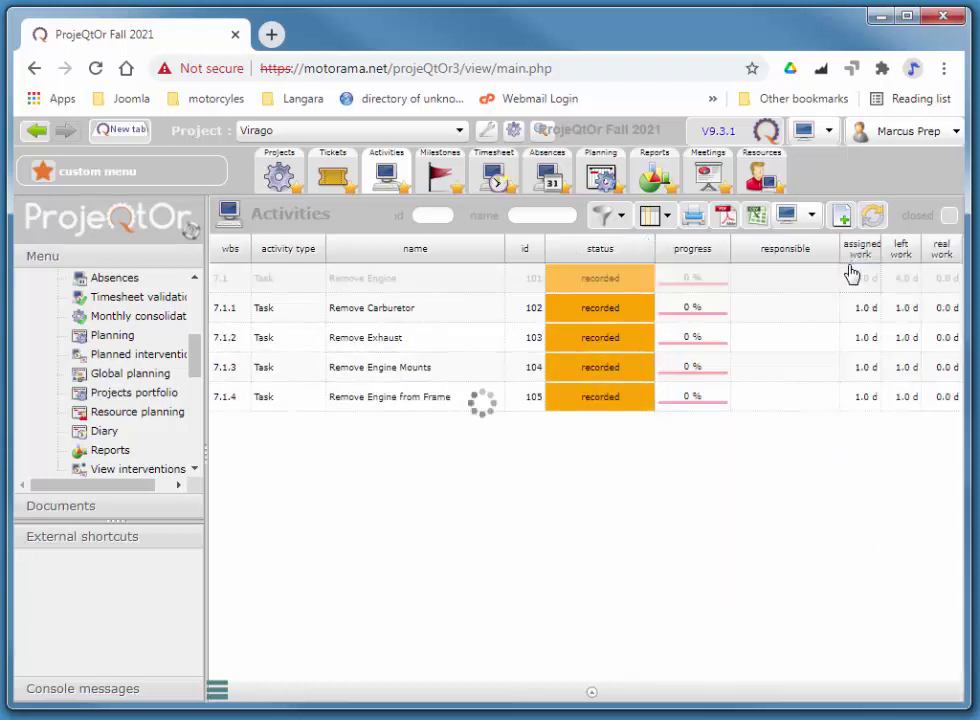
left_click(662, 219)
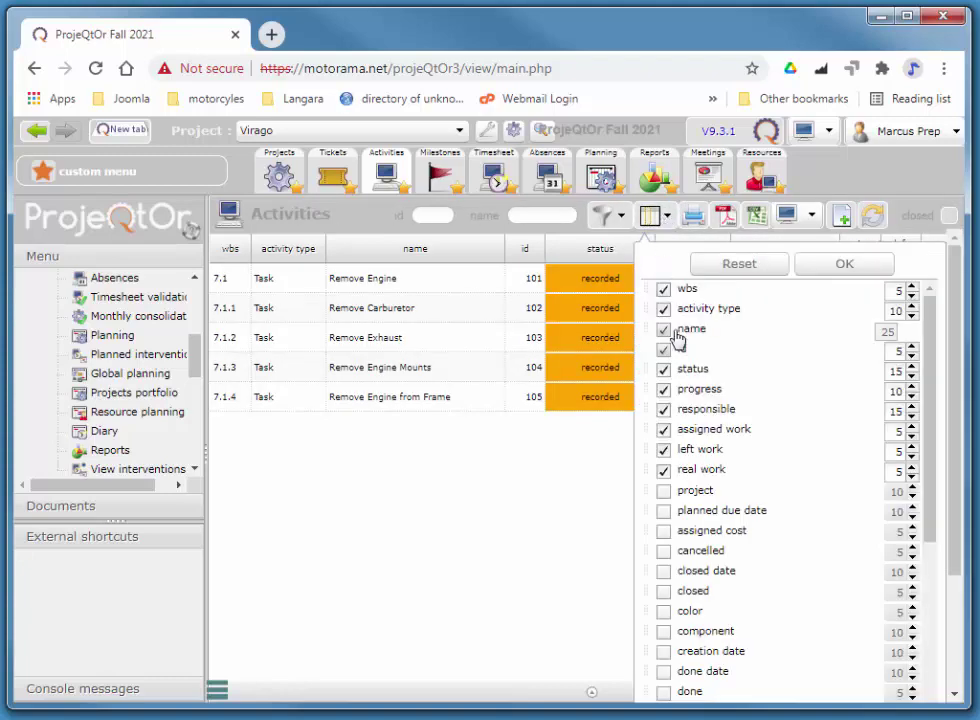
left_click(818, 267)
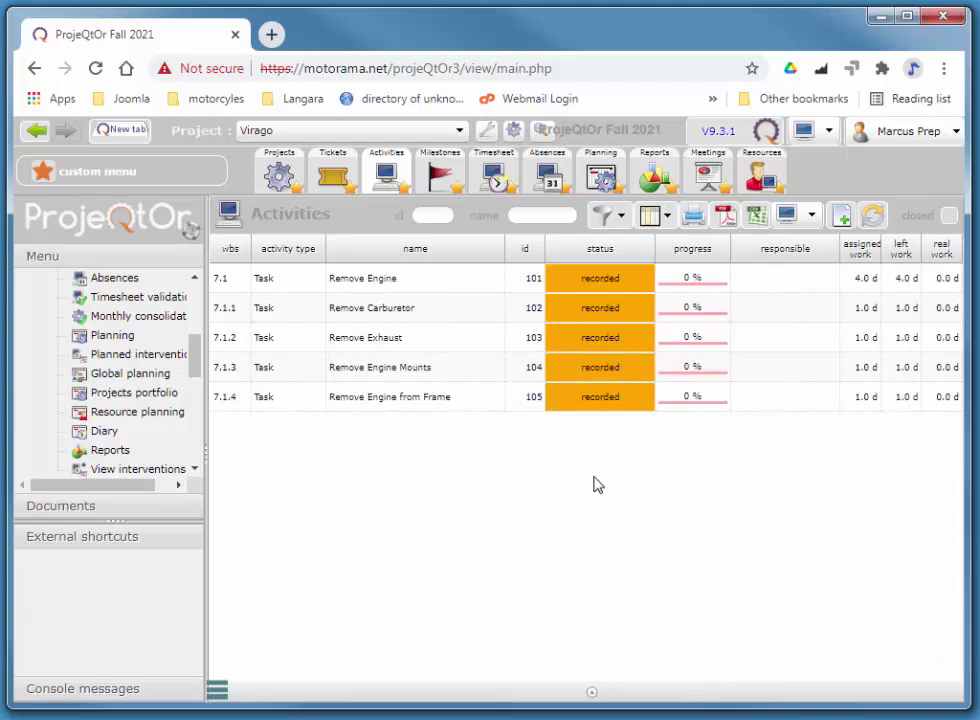
Step: Set the Remove Carburetor activity's status to assigned, choose the project resource as responsible, and save the activity
left_click(365, 313)
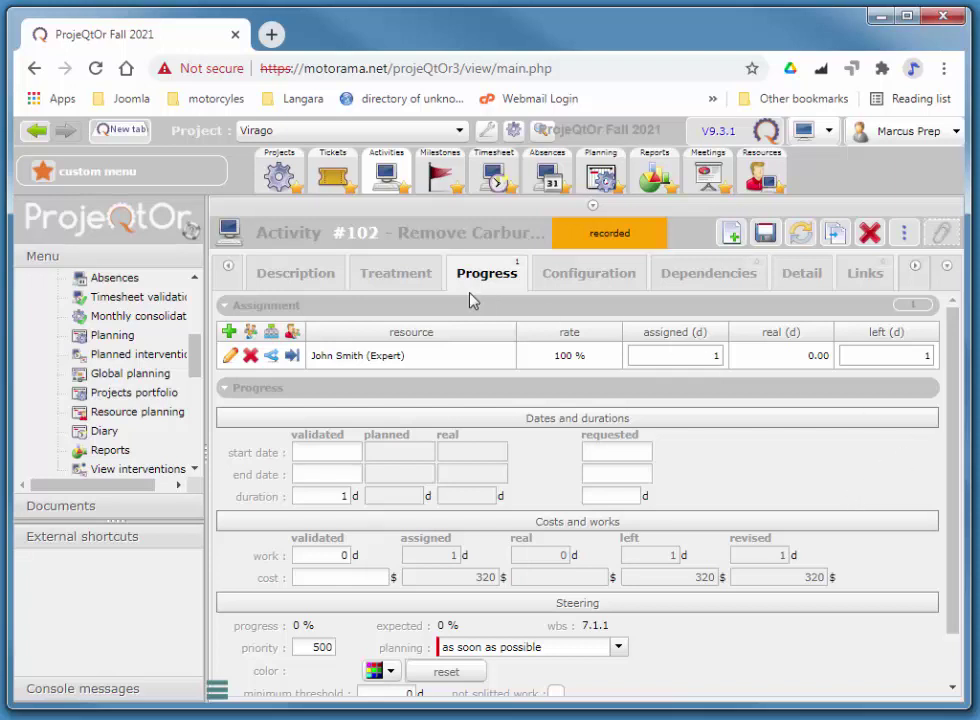
left_click(390, 281)
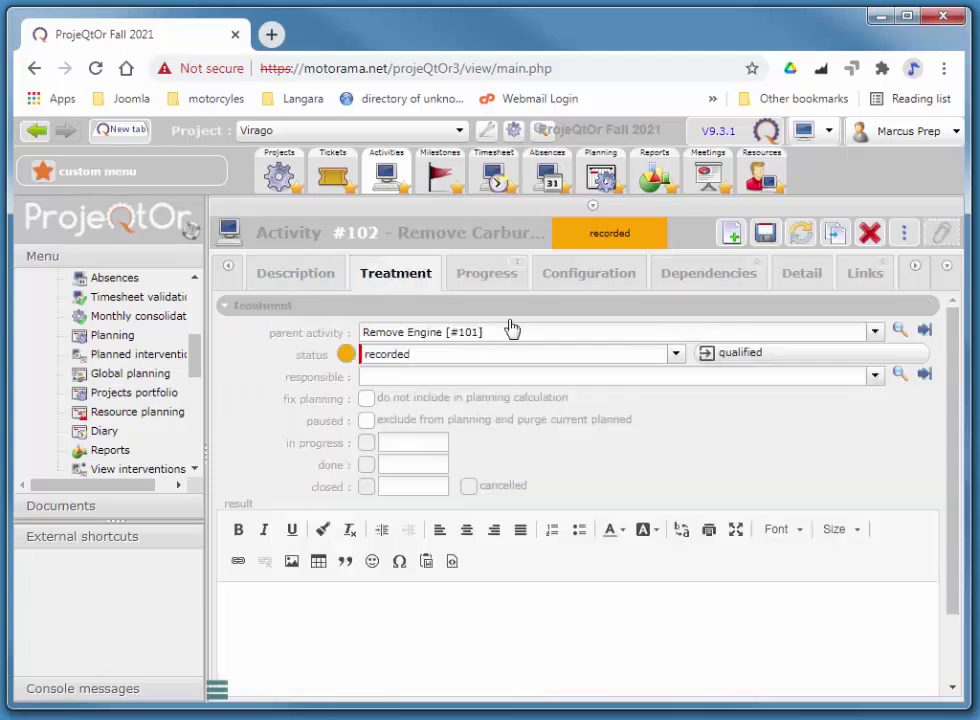
left_click(391, 356)
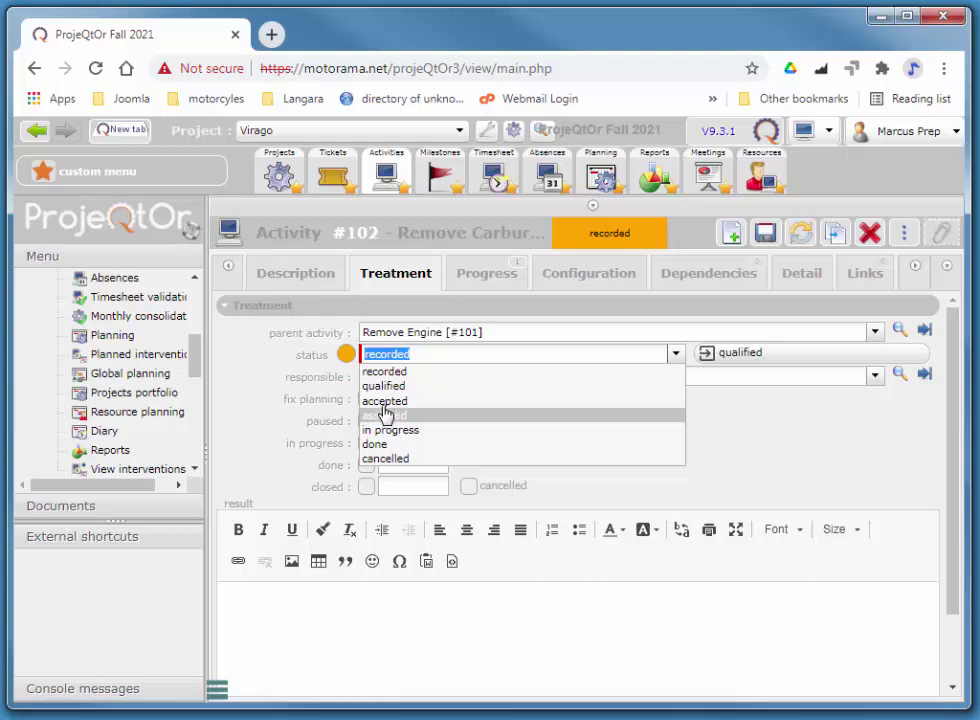
left_click(384, 415)
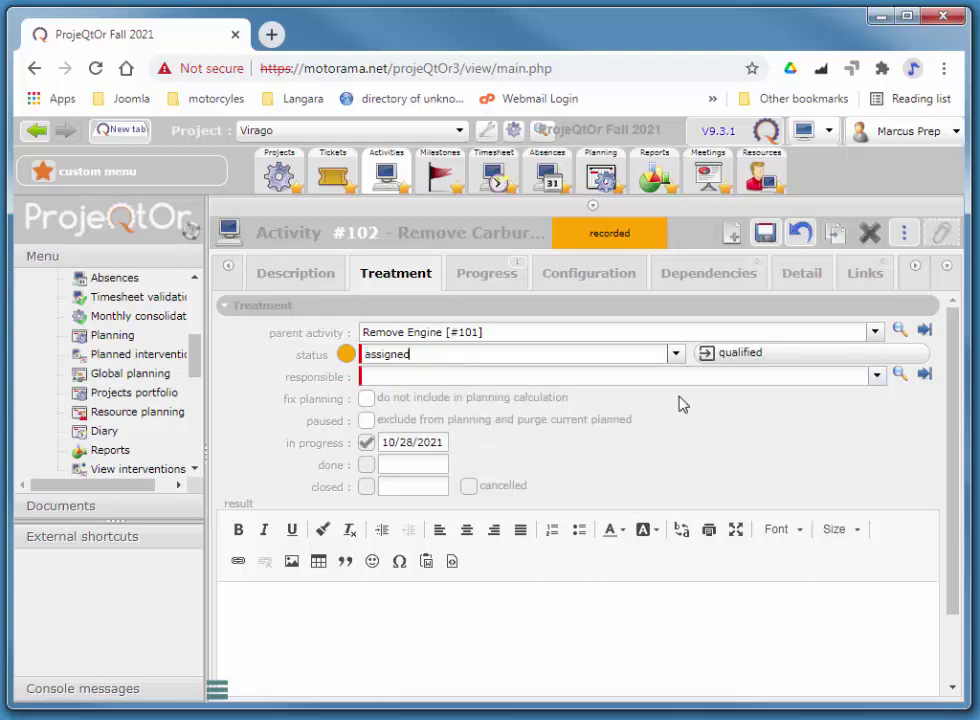
left_click(765, 240)
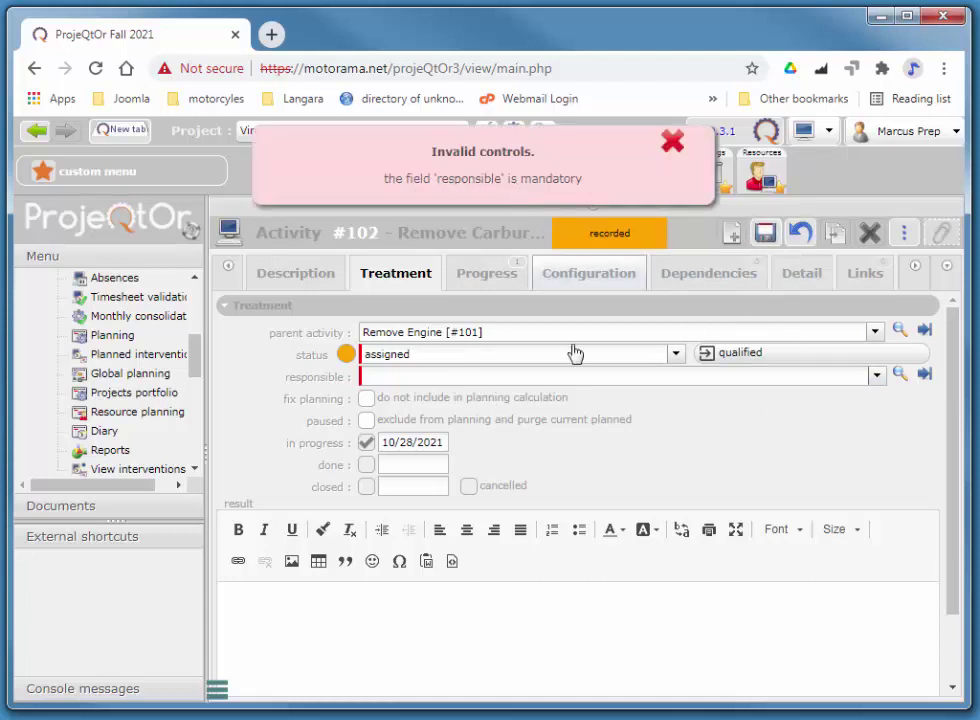
left_click(502, 378)
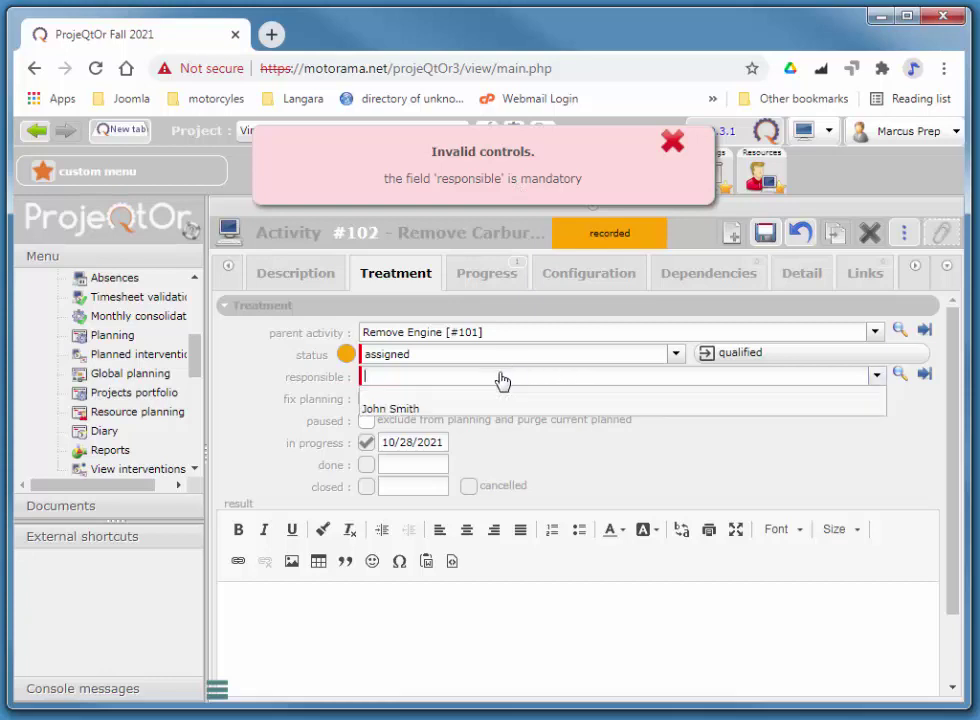
left_click(405, 410)
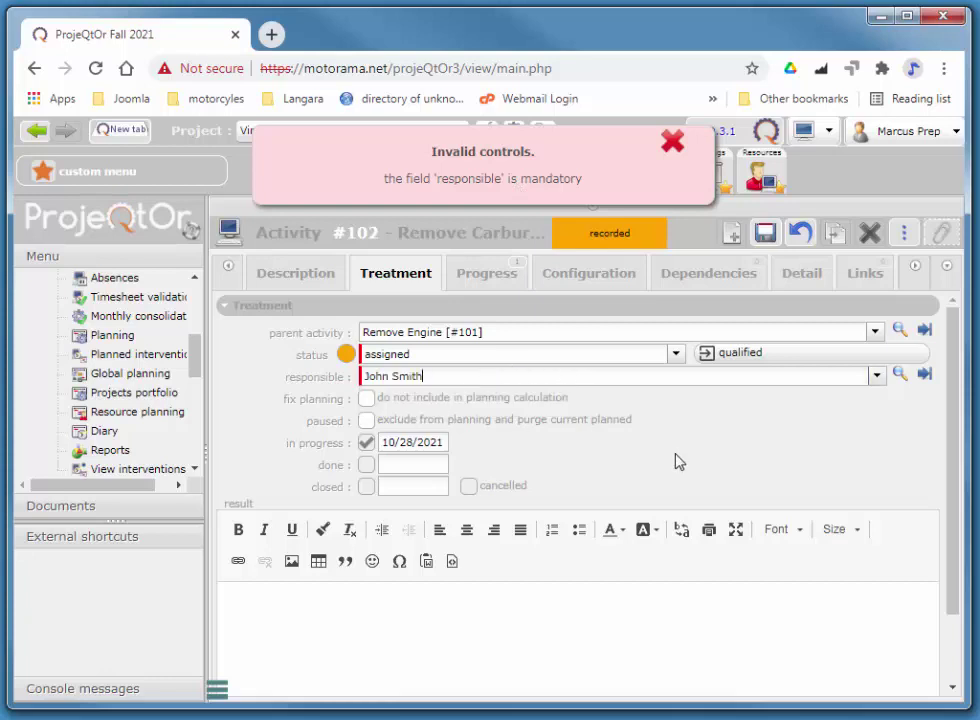
left_click(765, 233)
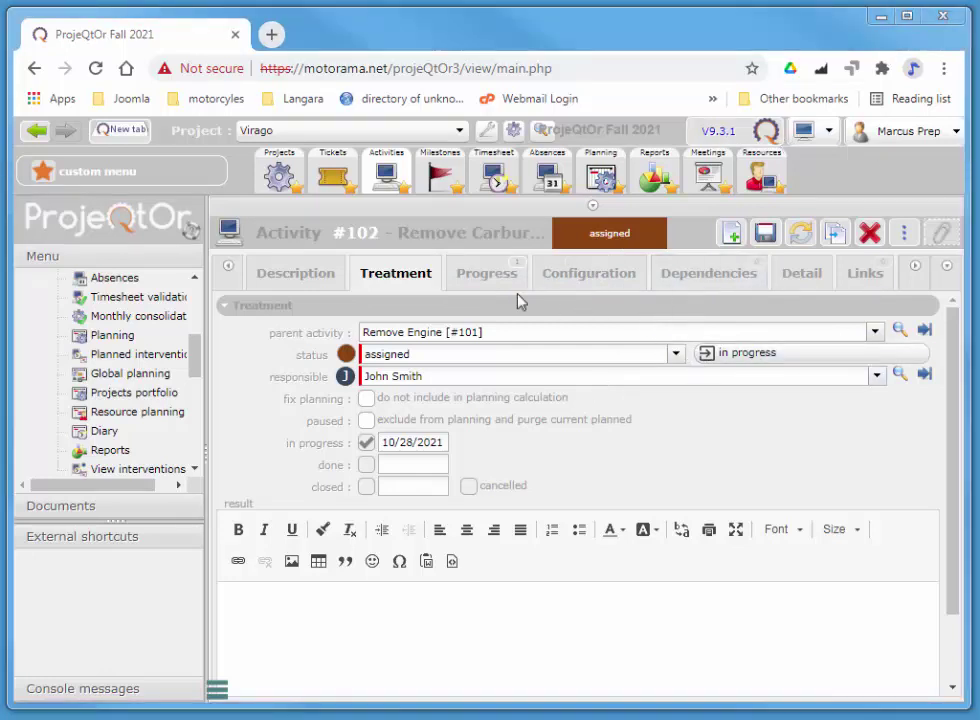
Step: Check Remove Carburetor's status and responsible in the activities list, and review its available status options without changing them
left_click(392, 182)
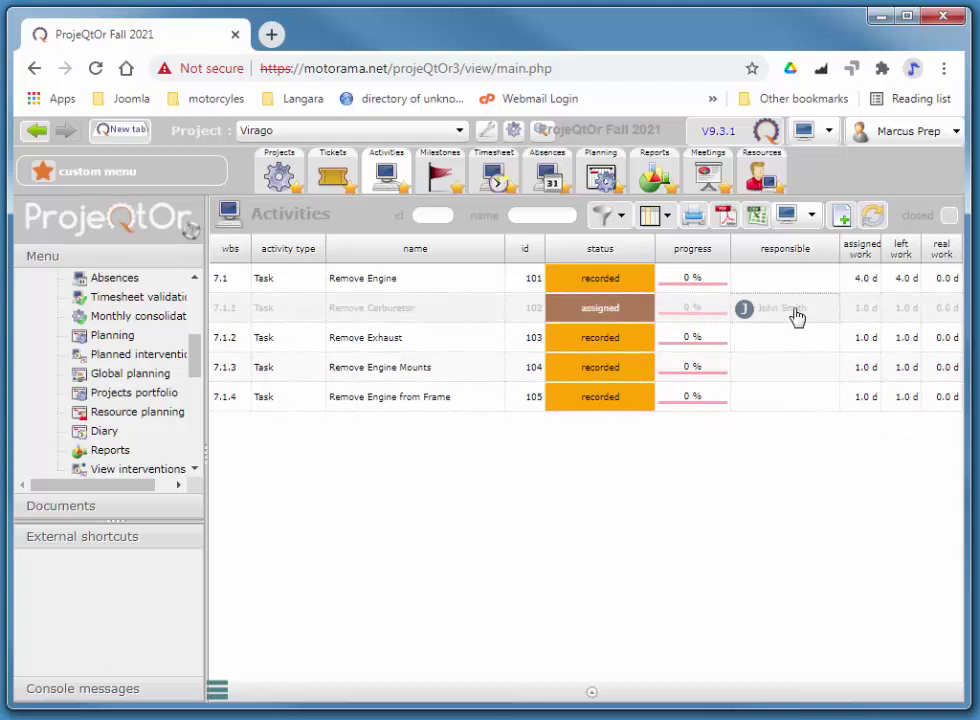
left_click(409, 312)
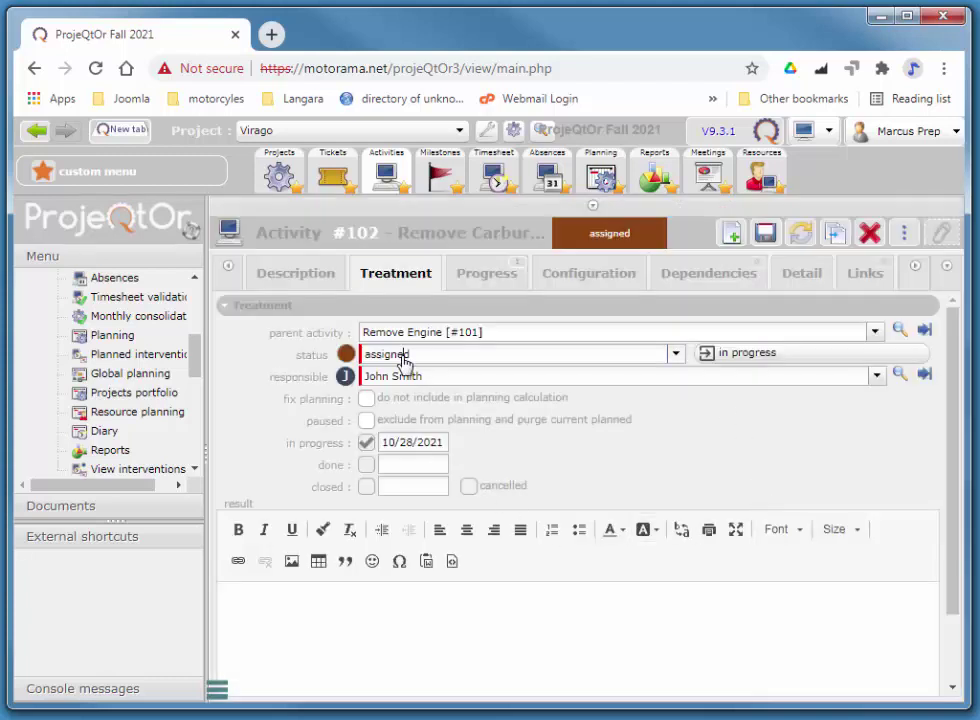
left_click(404, 358)
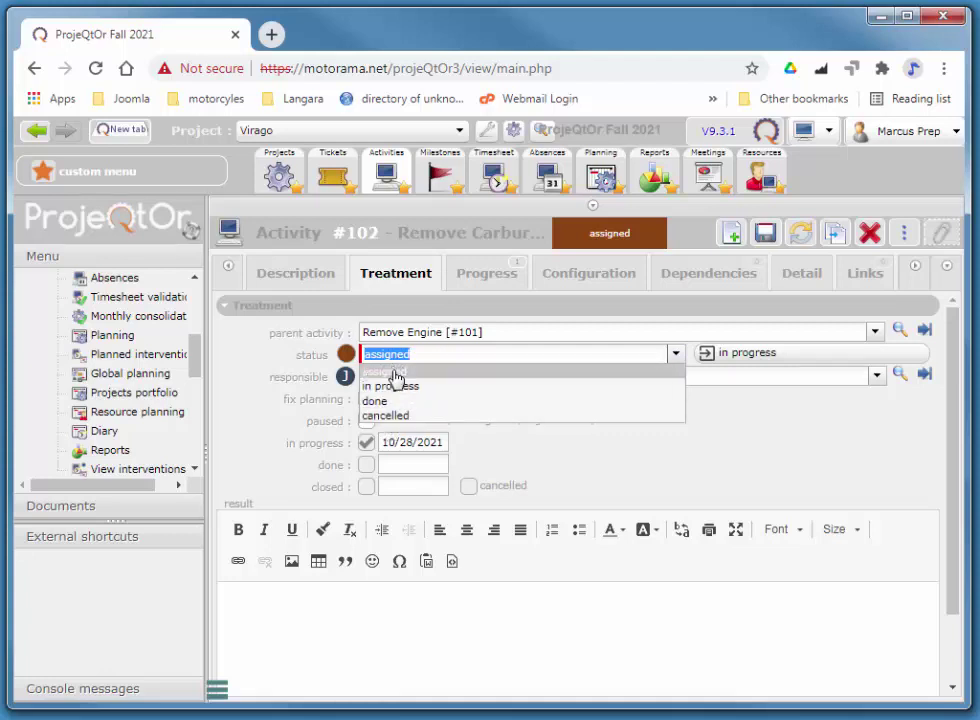
left_click(563, 367)
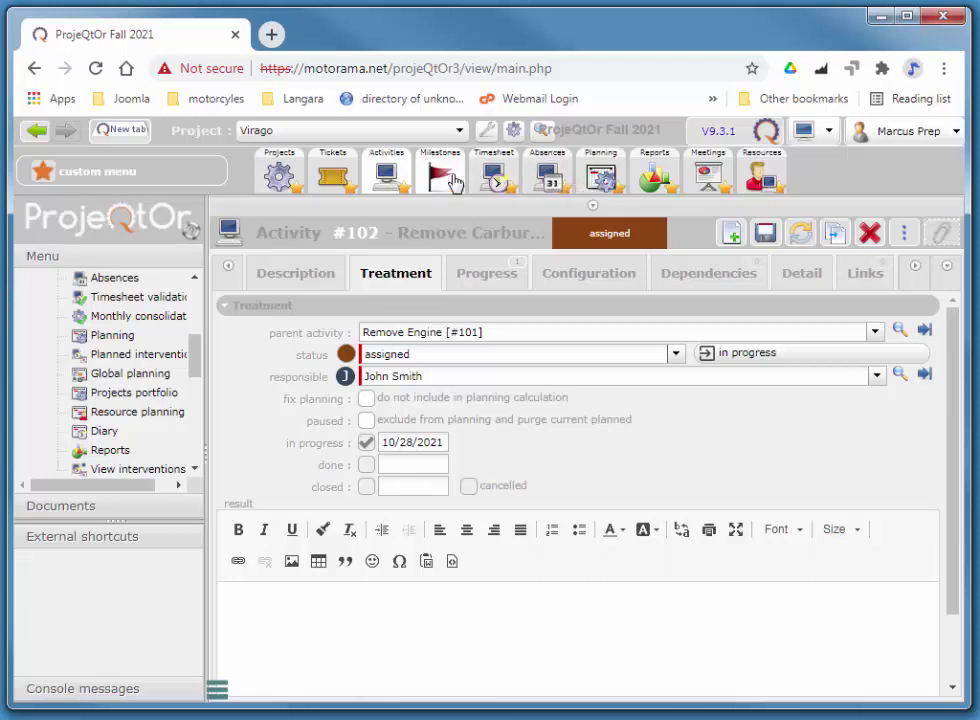
left_click(388, 175)
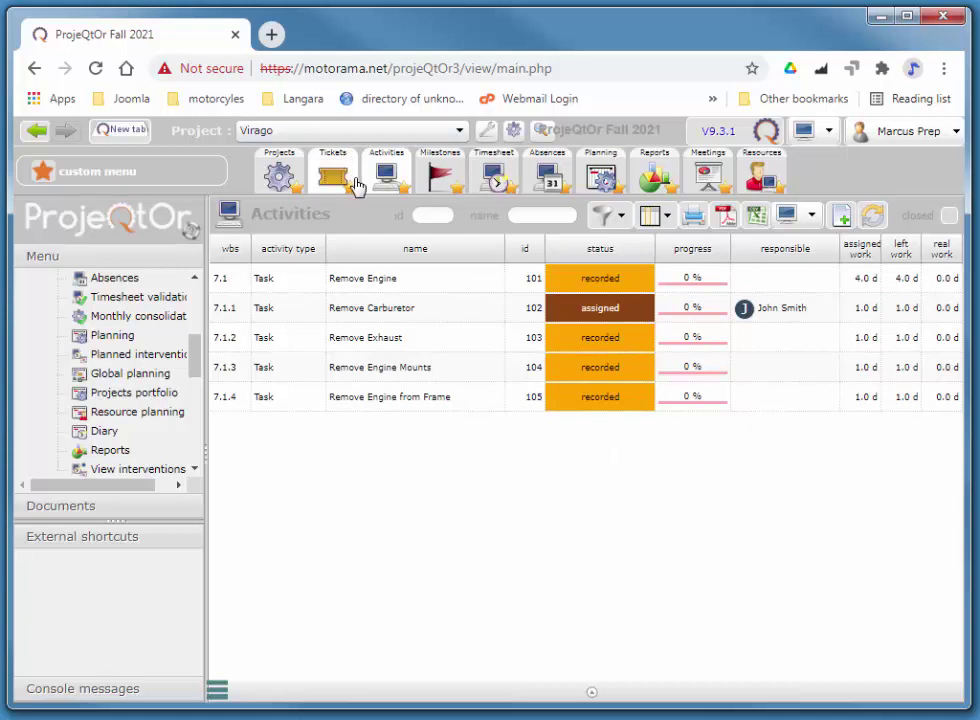
Step: Set the resource's left work on the Remove Carburetor activity to 0 days, save it, and check it in the activities list
left_click(345, 313)
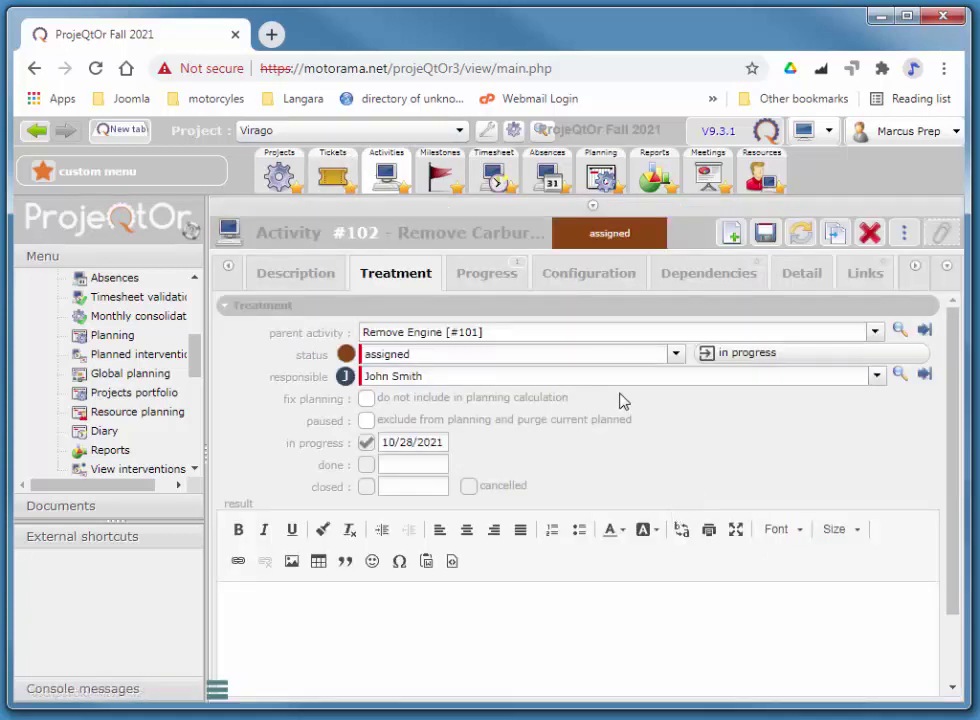
left_click(489, 273)
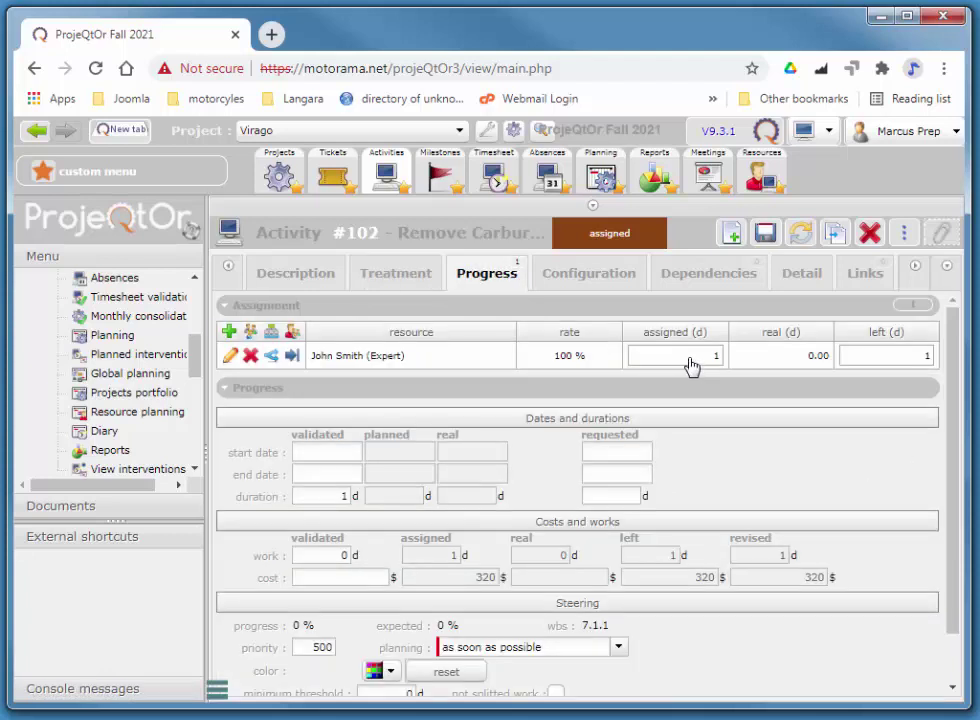
double_click(929, 358)
left_click(765, 232)
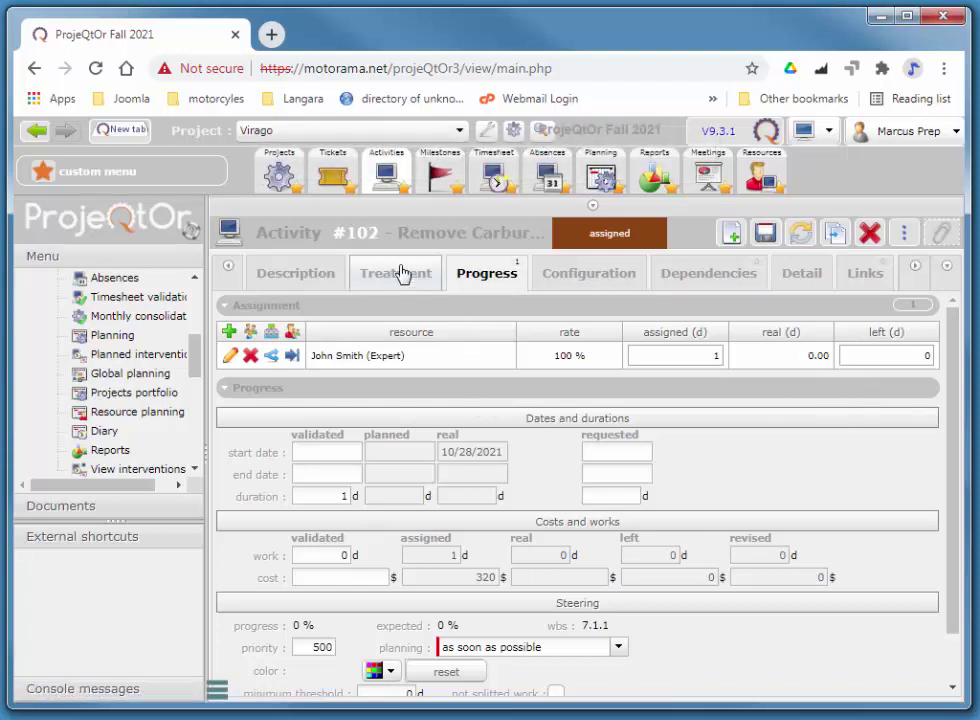
left_click(388, 174)
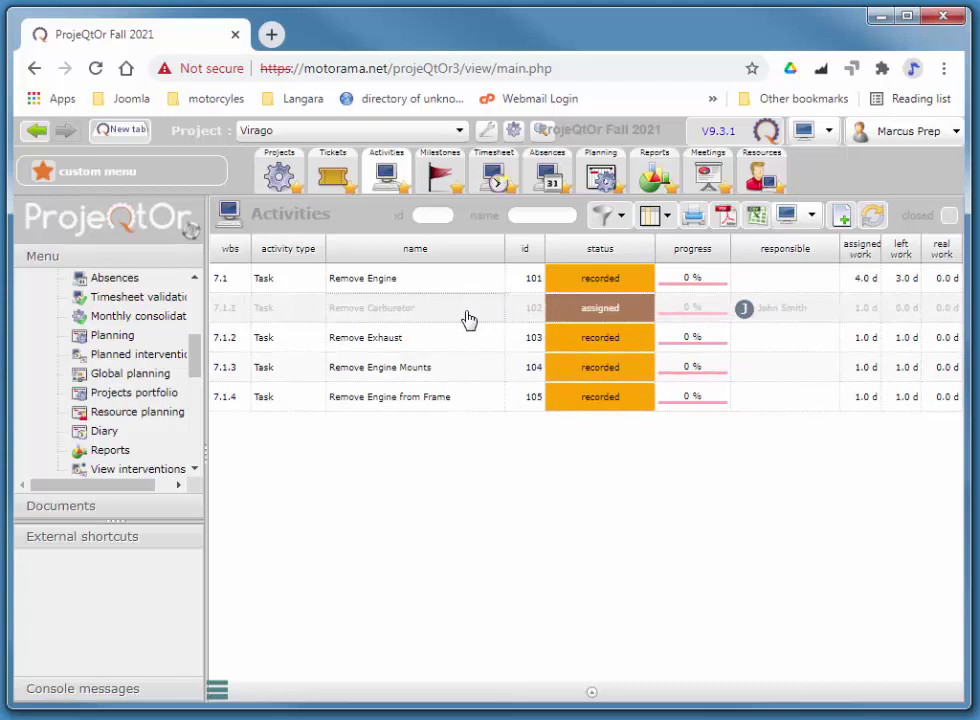
left_click(411, 314)
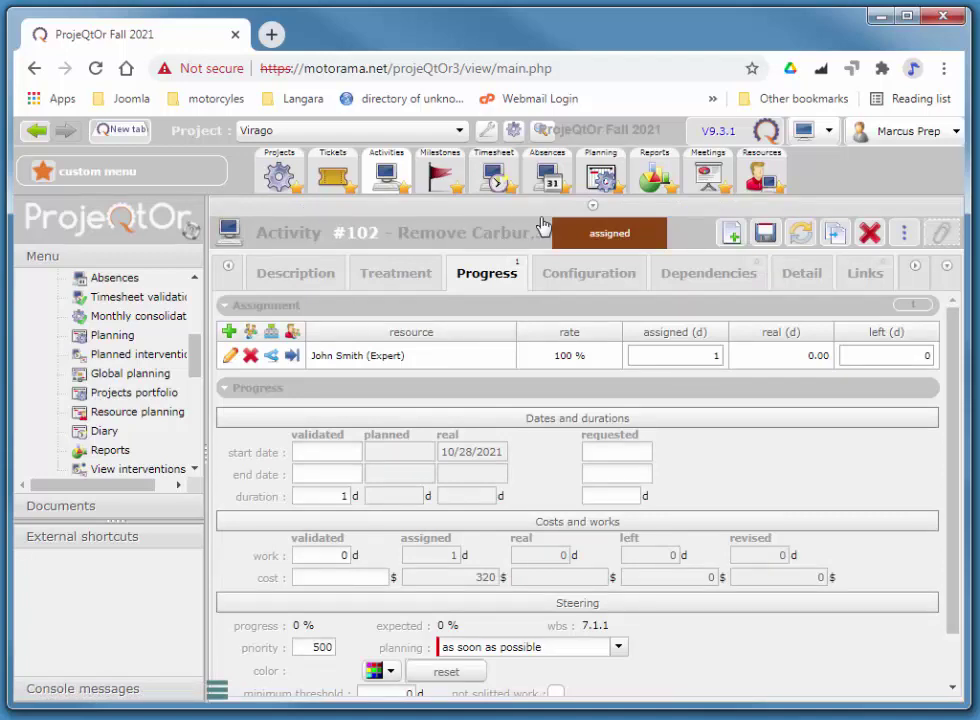
Step: Open the resource's timesheet for week 43 of 2021 and review the task entries for the GB250 and Virago projects
left_click(493, 178)
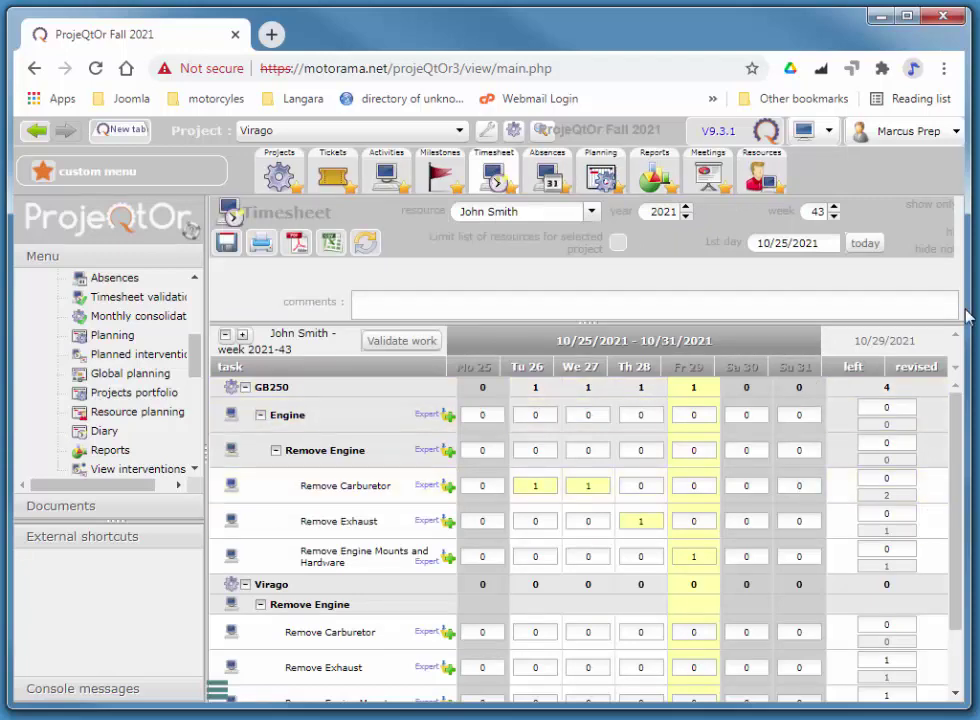
mouse_move(956, 424)
left_mouse_down()
mouse_move(960, 487)
mouse_move(956, 448)
left_mouse_up()
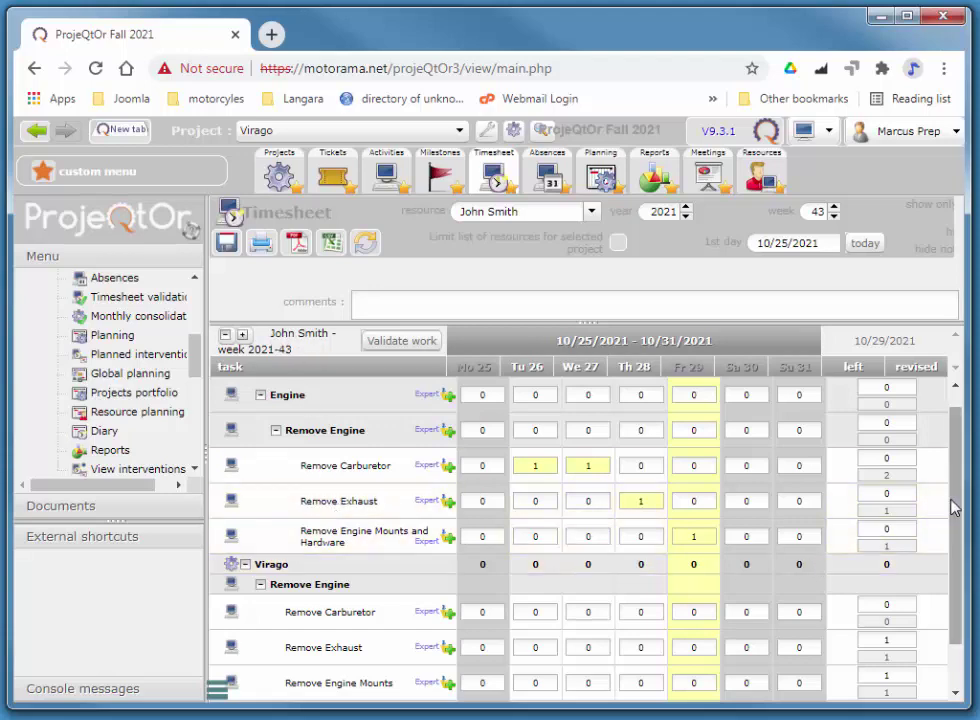
left_click_drag(952, 507, 952, 454)
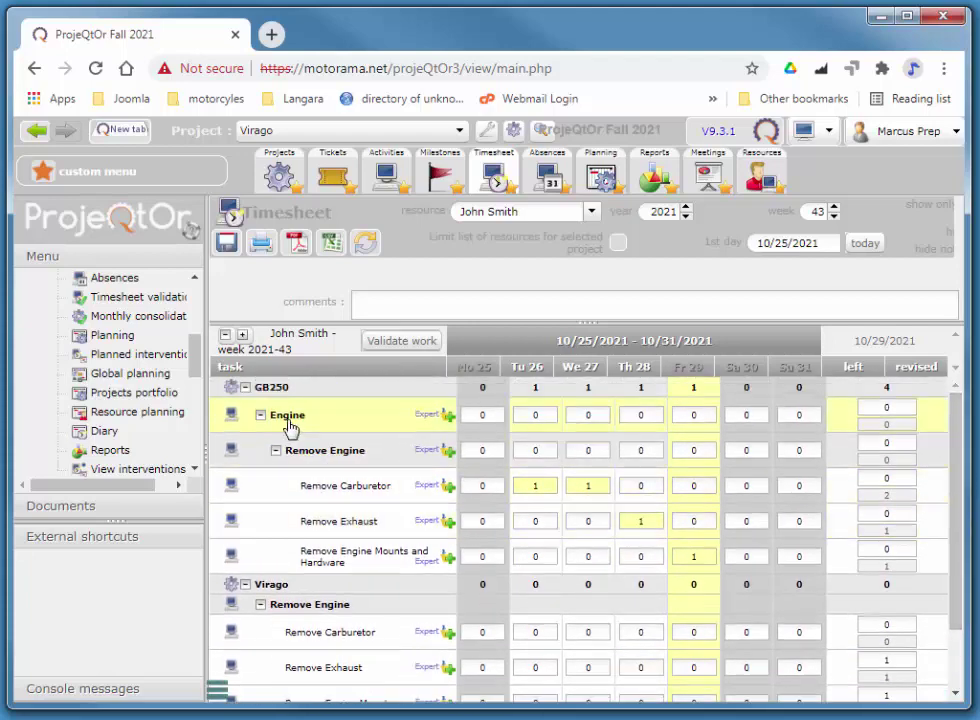
left_click(324, 136)
left_click(324, 136)
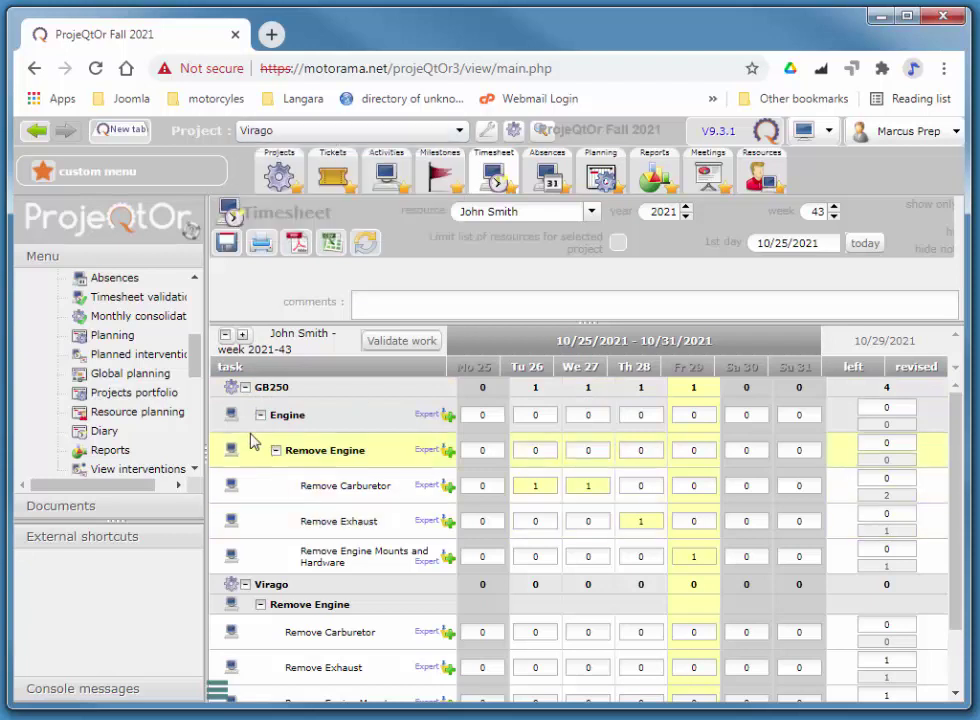
Step: Collapse the GB250 project in the timesheet and enter 4 days on Tuesday 26 for Virago's Remove Carburetor task
left_click(246, 390)
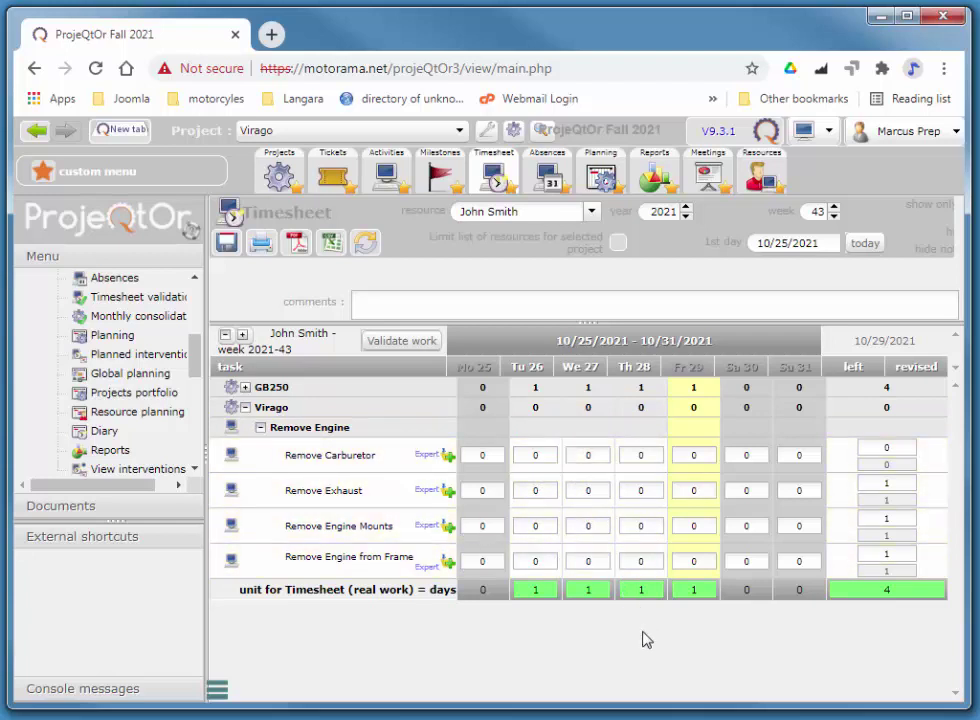
left_click(538, 457)
key("Tab")
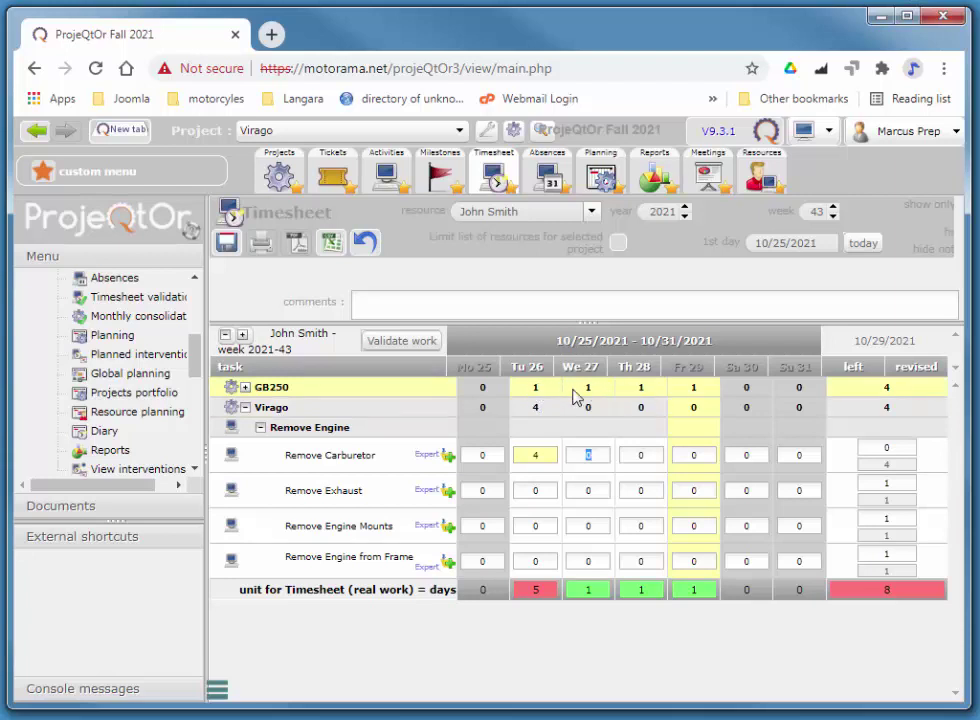
Step: Zero the real work on GB250's Remove Carburetor, Remove Exhaust and Remove Engine Mounts and Hardware tasks, save the timesheet, and collapse the project
left_click(246, 389)
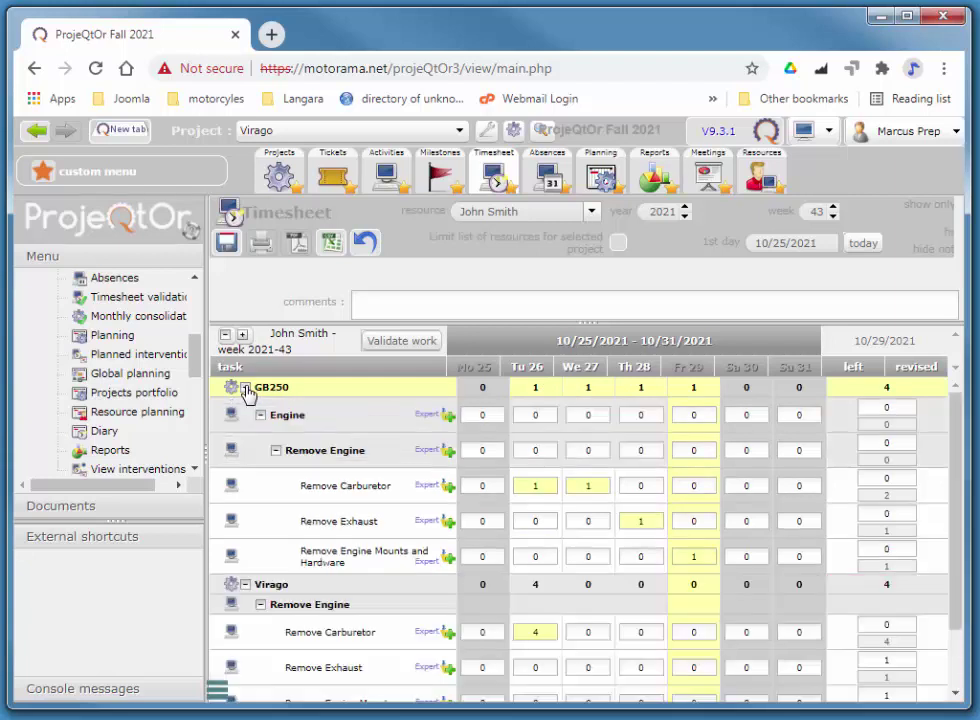
double_click(533, 488)
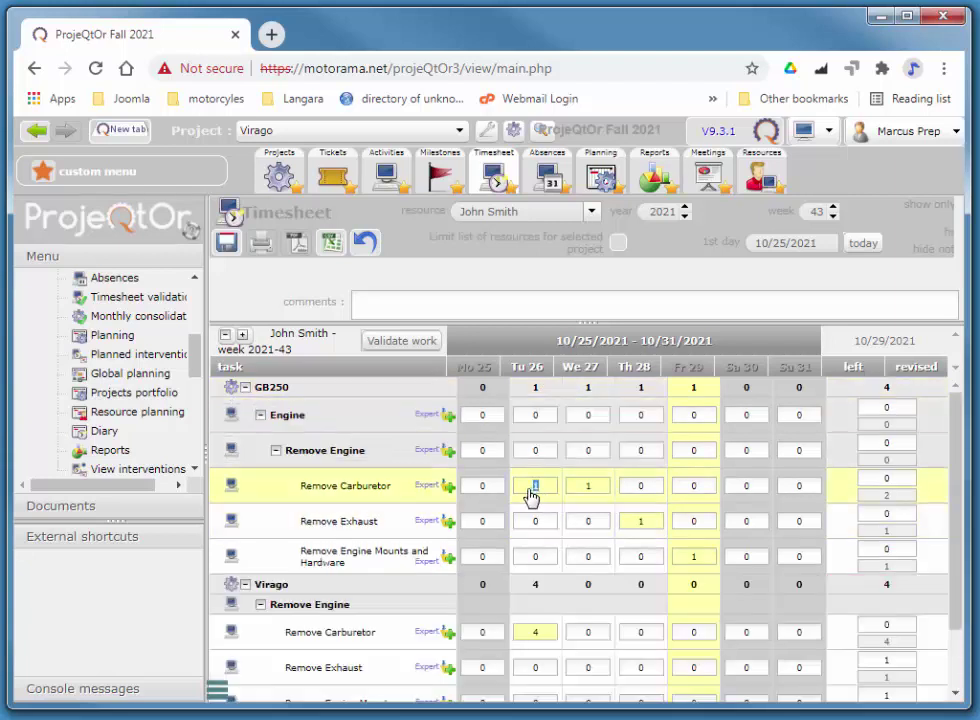
key("Tab")
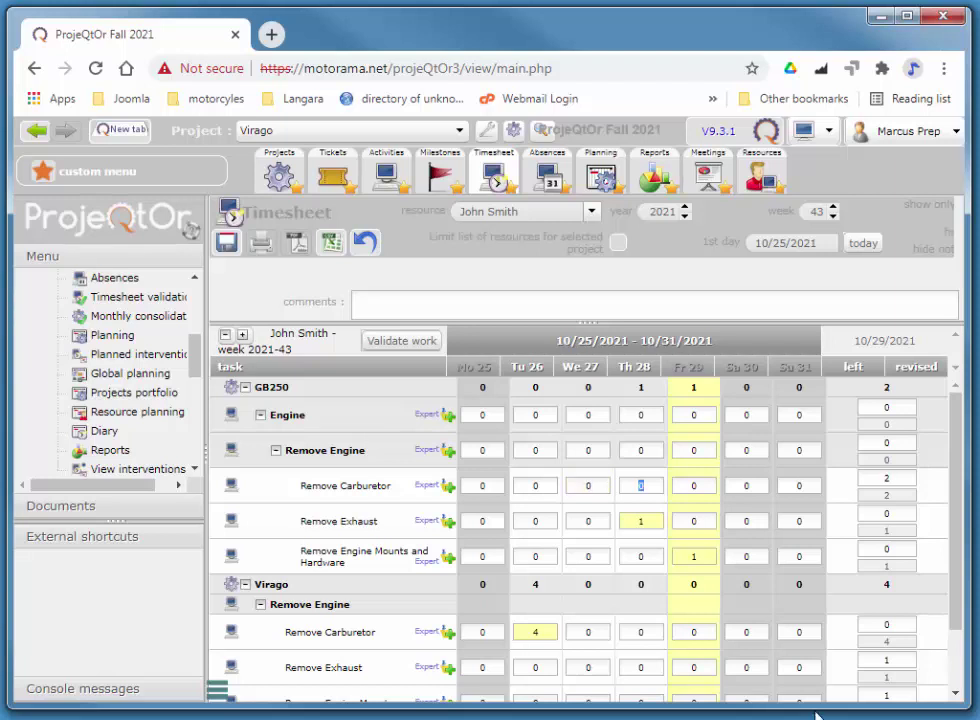
double_click(632, 521)
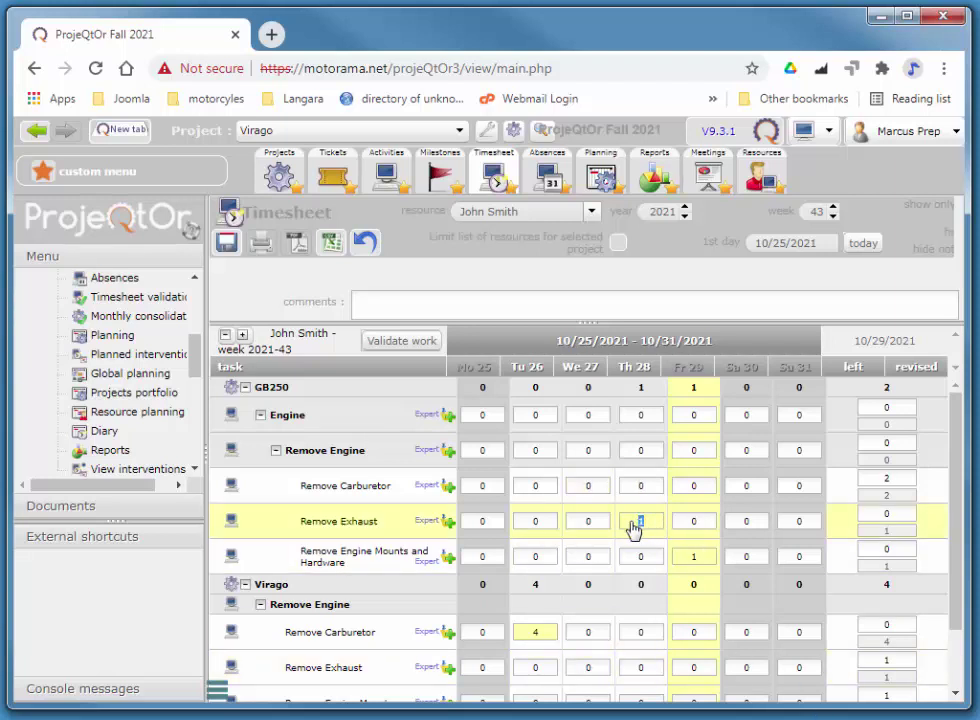
double_click(699, 556)
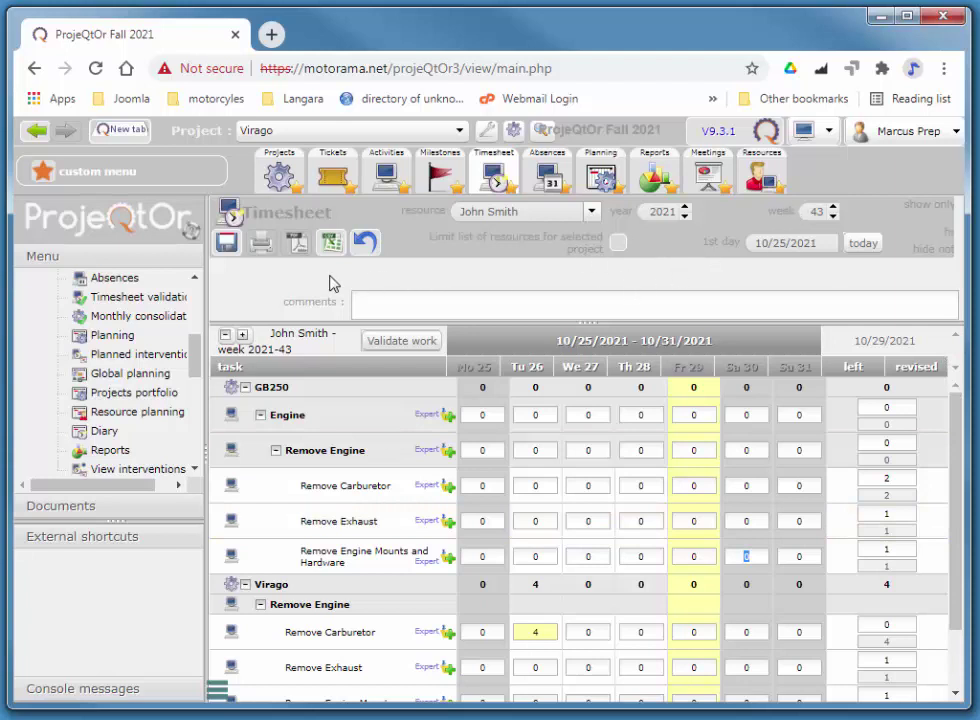
left_click(228, 244)
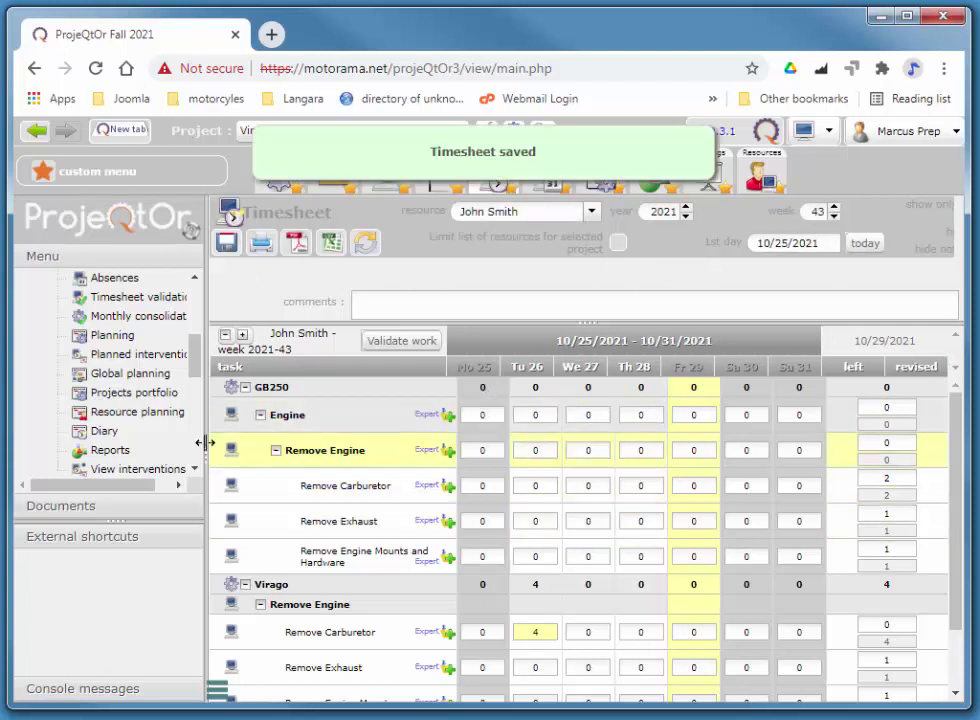
left_click(246, 388)
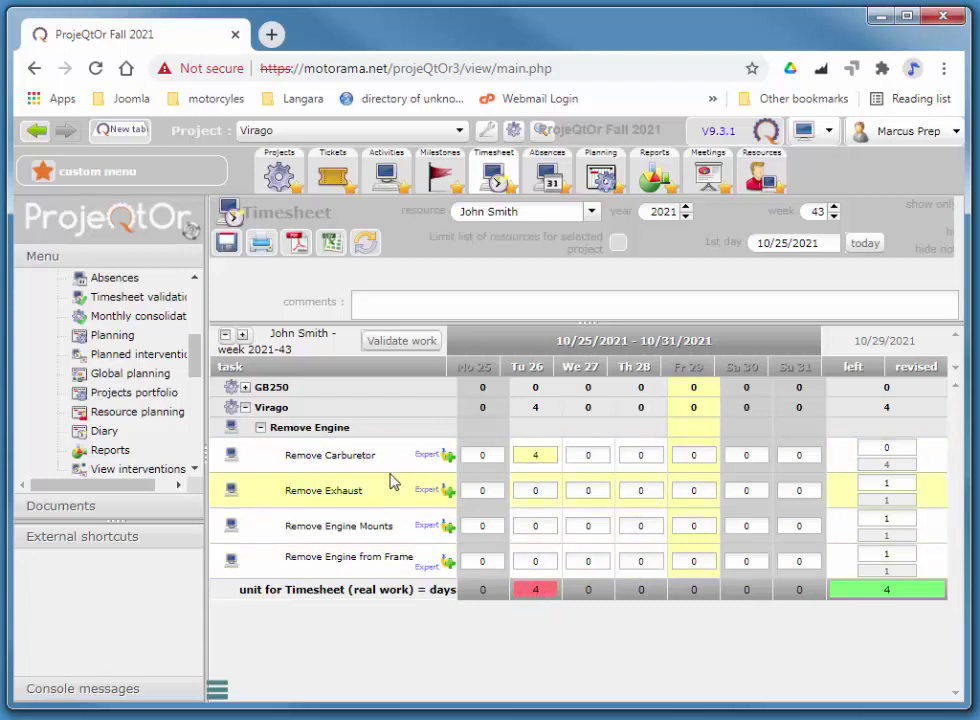
Step: Set Virago's Remove Carburetor real work to 1 day each from Tuesday 26 to Friday 29, save, and check the activities list
left_click(540, 457)
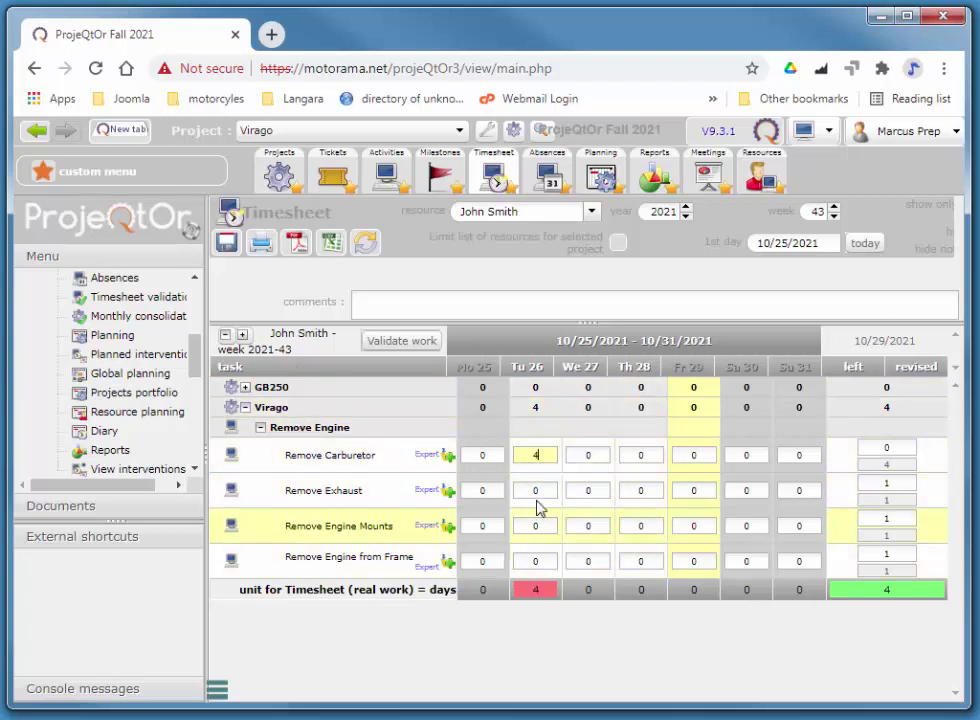
left_click(540, 458)
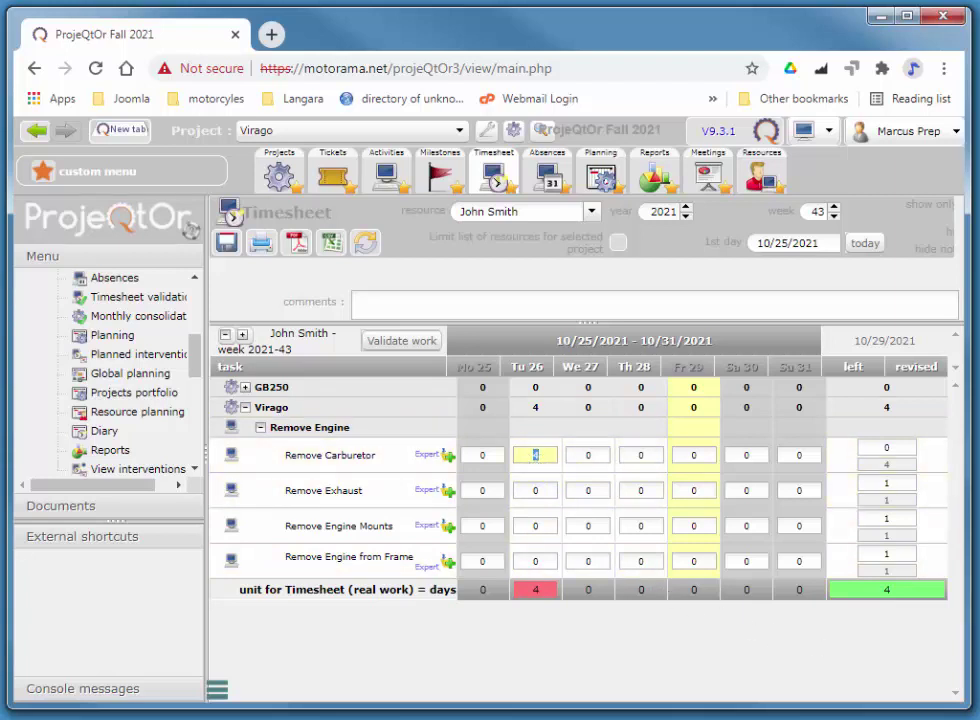
type("1")
key("Tab")
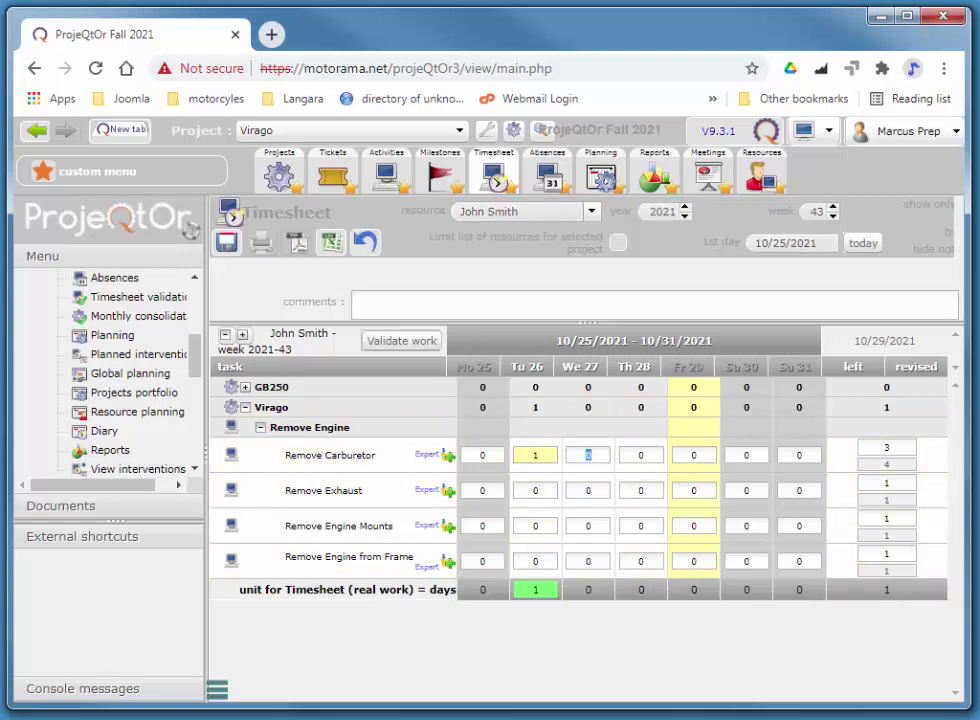
type("1")
key("Tab")
type("1")
key("Tab")
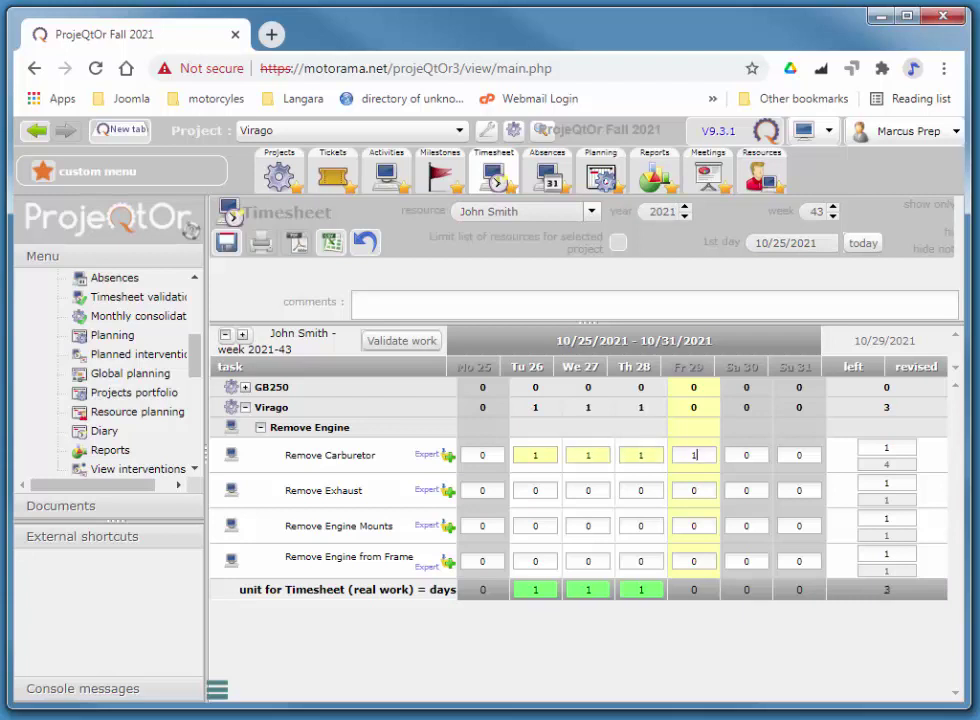
key("Tab")
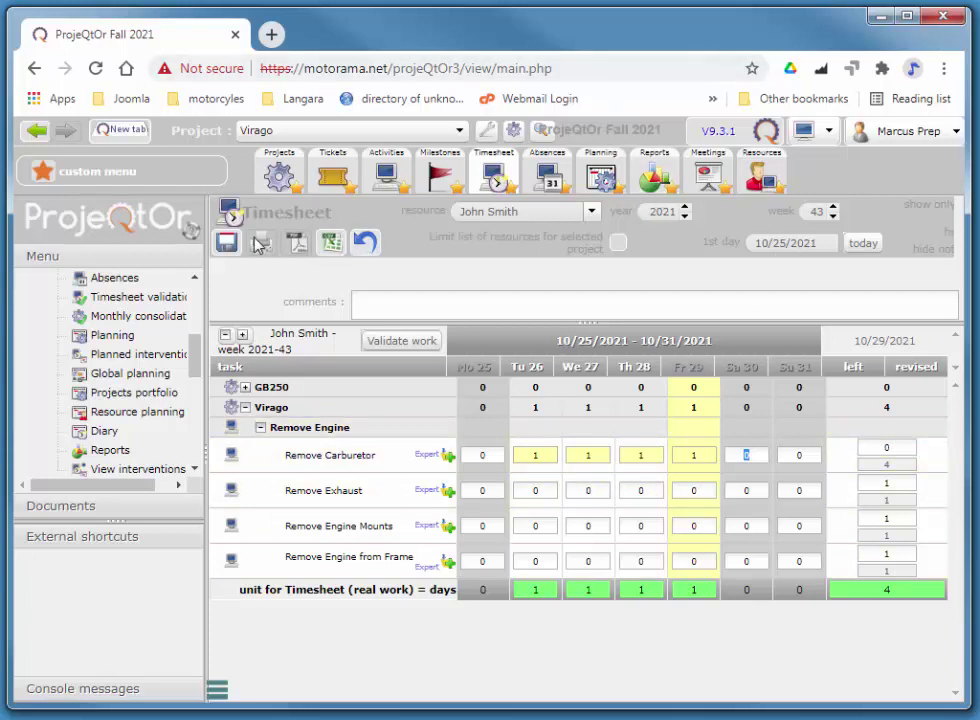
key("ctrl+s")
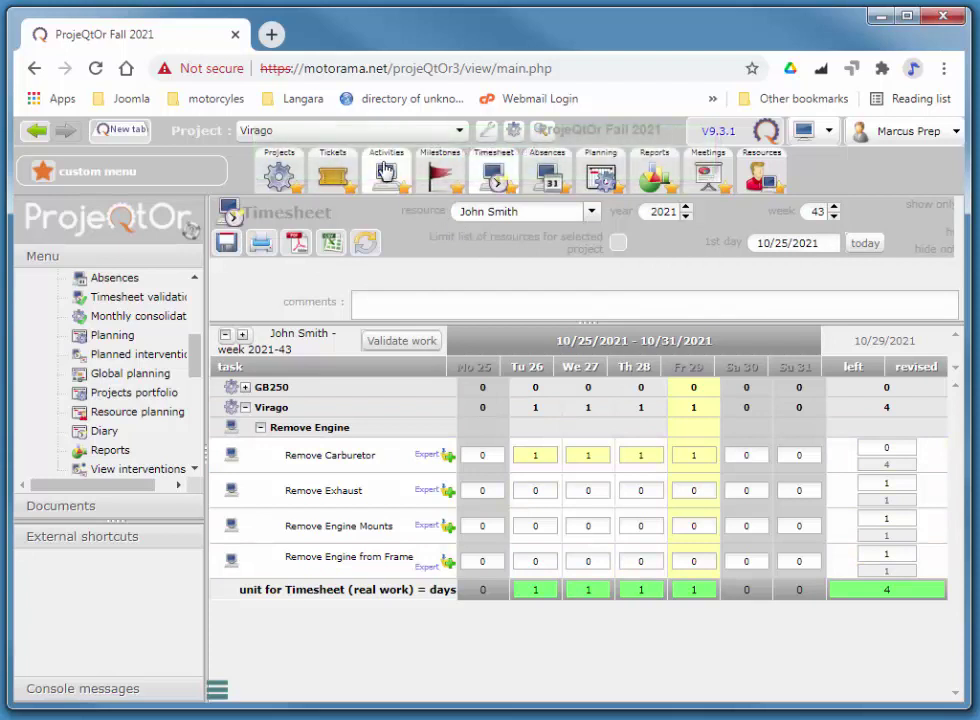
left_click(386, 172)
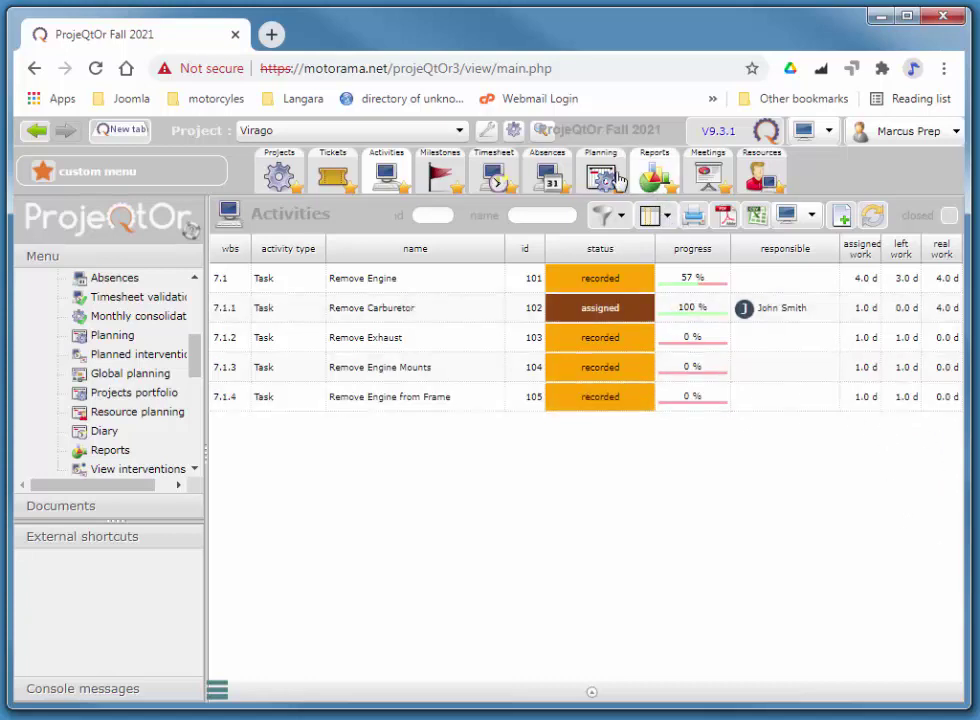
Step: Return to the timesheet and clear Virago's Remove Carburetor entries for Wednesday 27, Thursday 28 and Friday 29
left_click(500, 177)
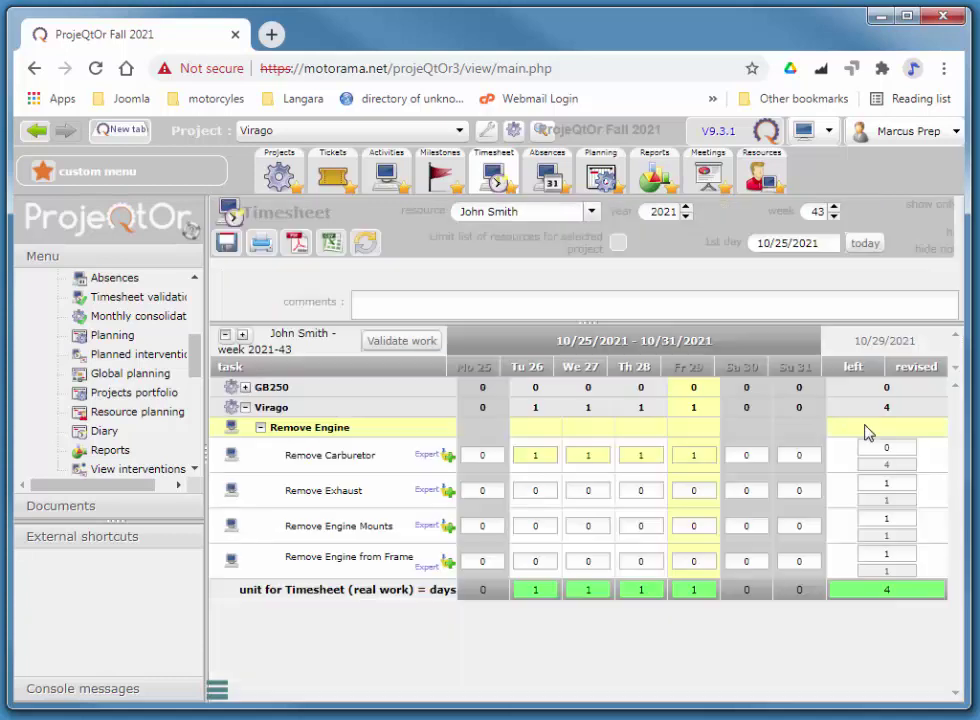
left_click(586, 458)
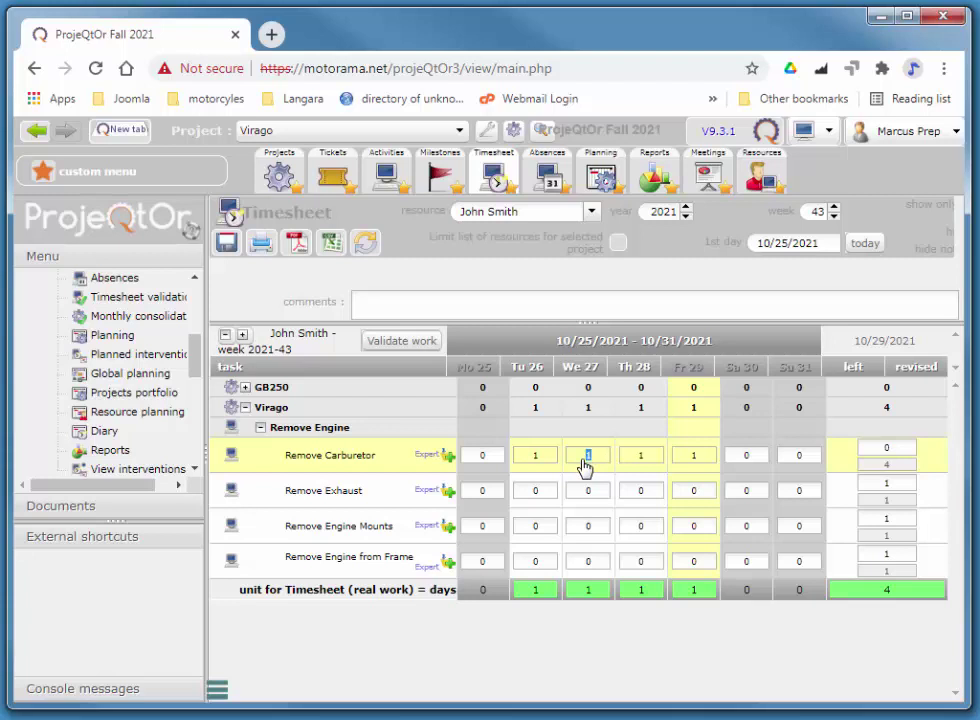
key("BackSpace")
left_click(642, 460)
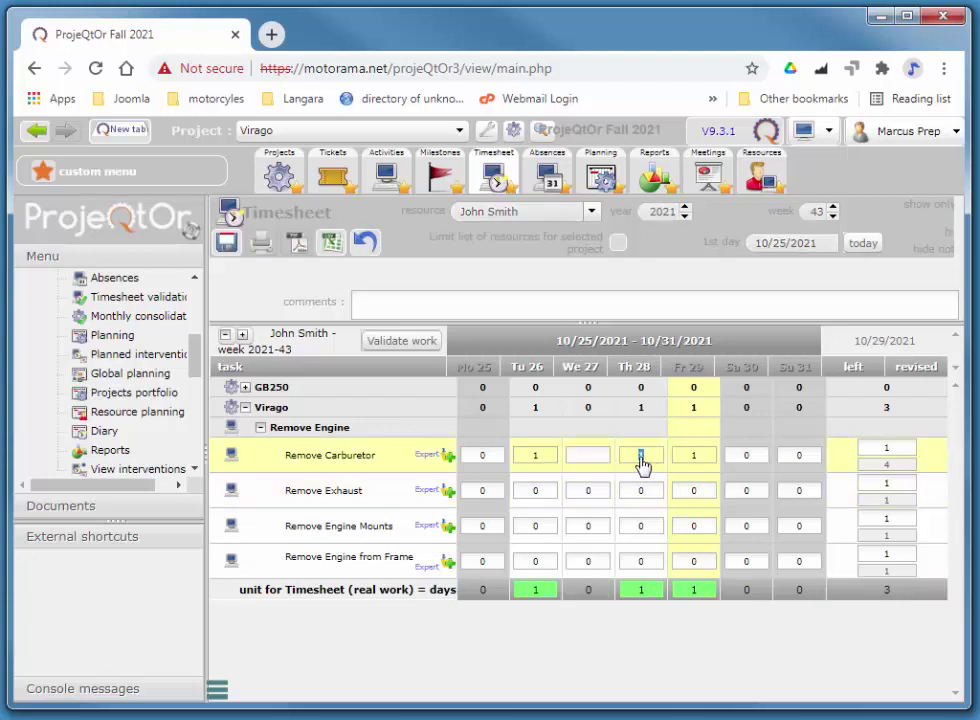
key("BackSpace")
key("Tab")
key("BackSpace")
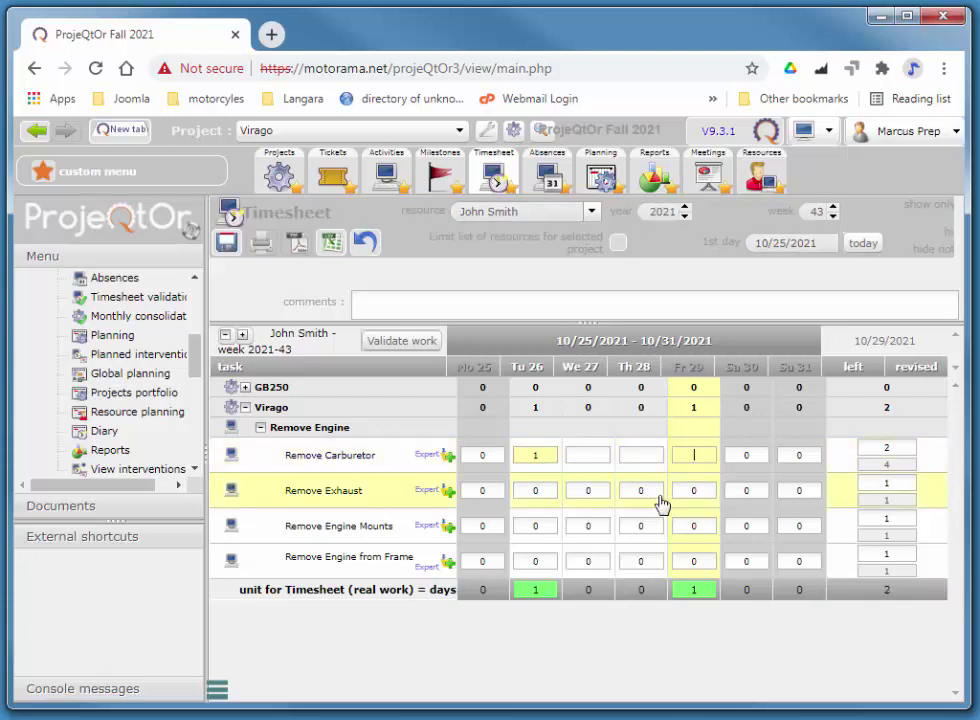
Step: Enter 1 day for Remove Exhaust on Wednesday 27, Remove Engine Mounts on Thursday 28 and Remove Engine from Frame on Friday 29, then save
left_click(587, 494)
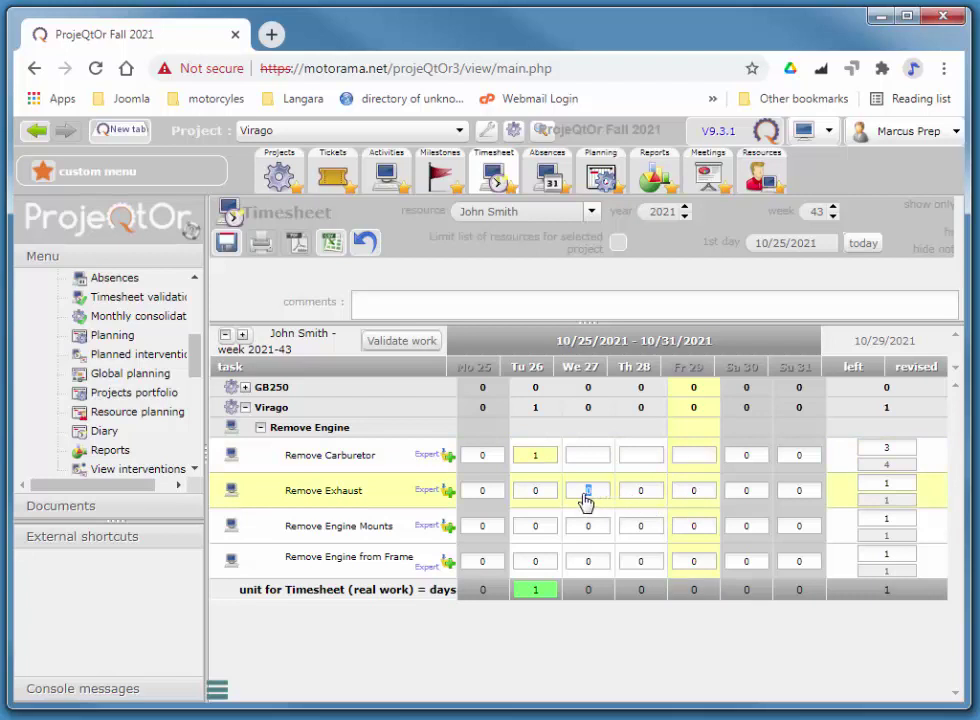
type("1")
left_click(641, 492)
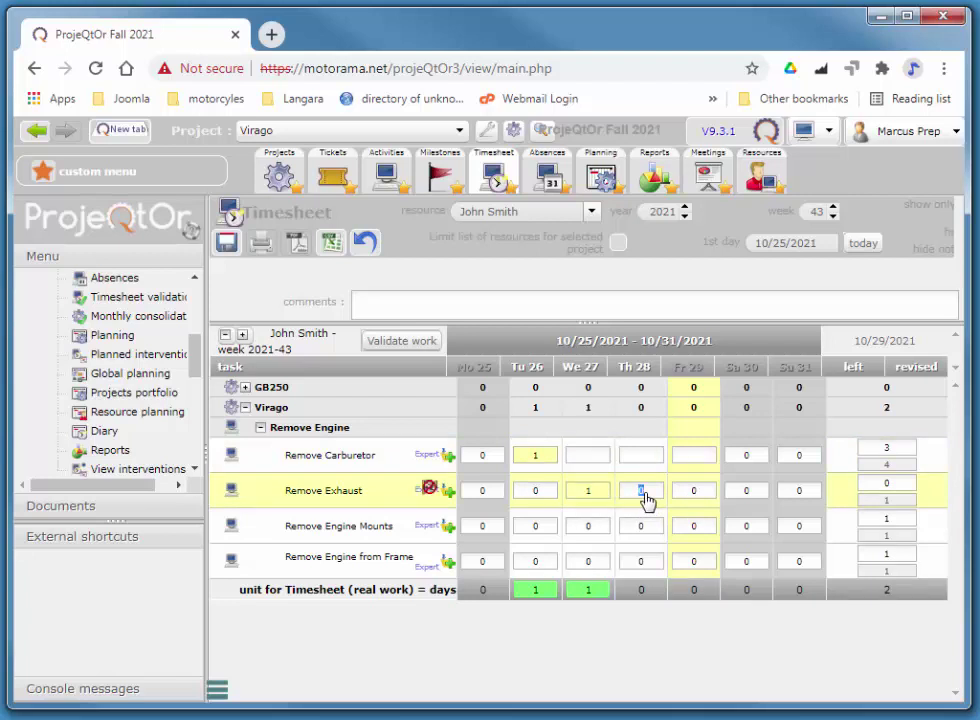
left_click(640, 528)
type("1")
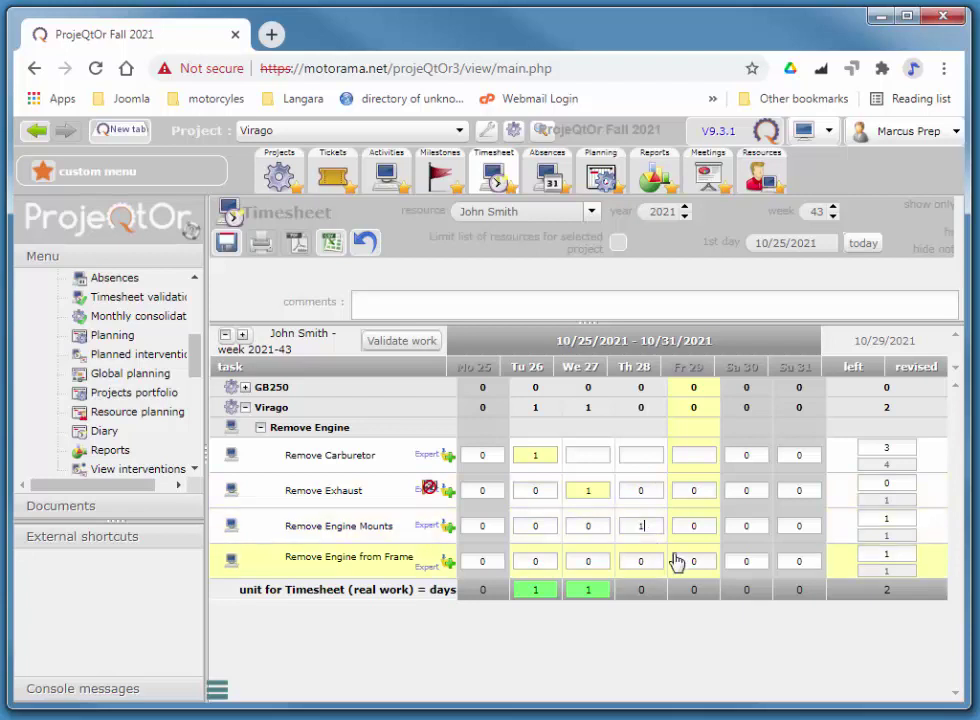
left_click(697, 565)
type("1")
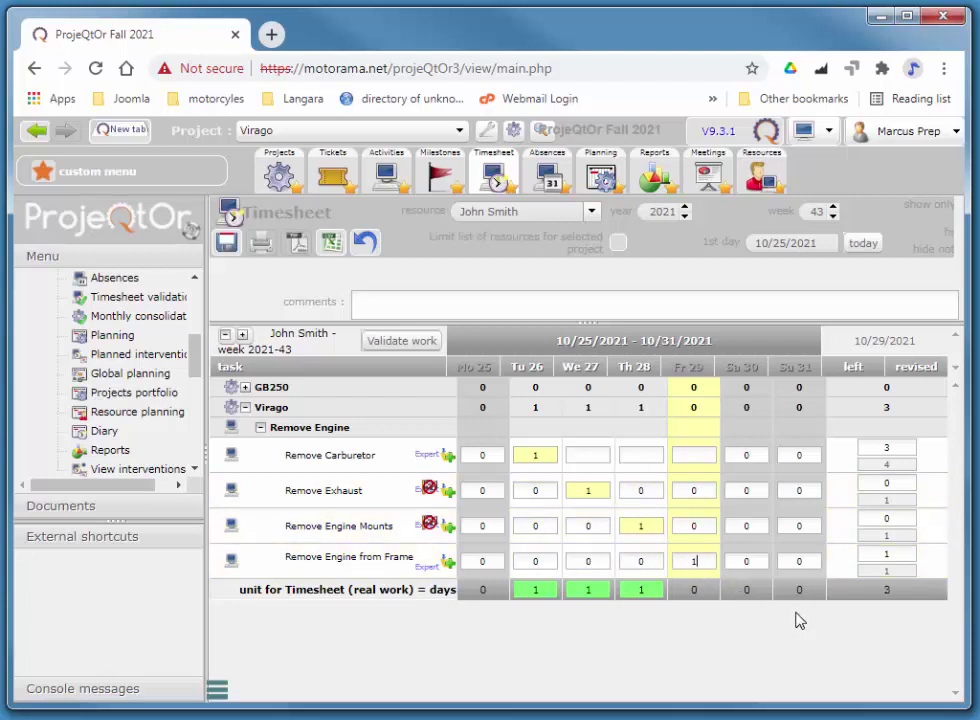
left_click(746, 561)
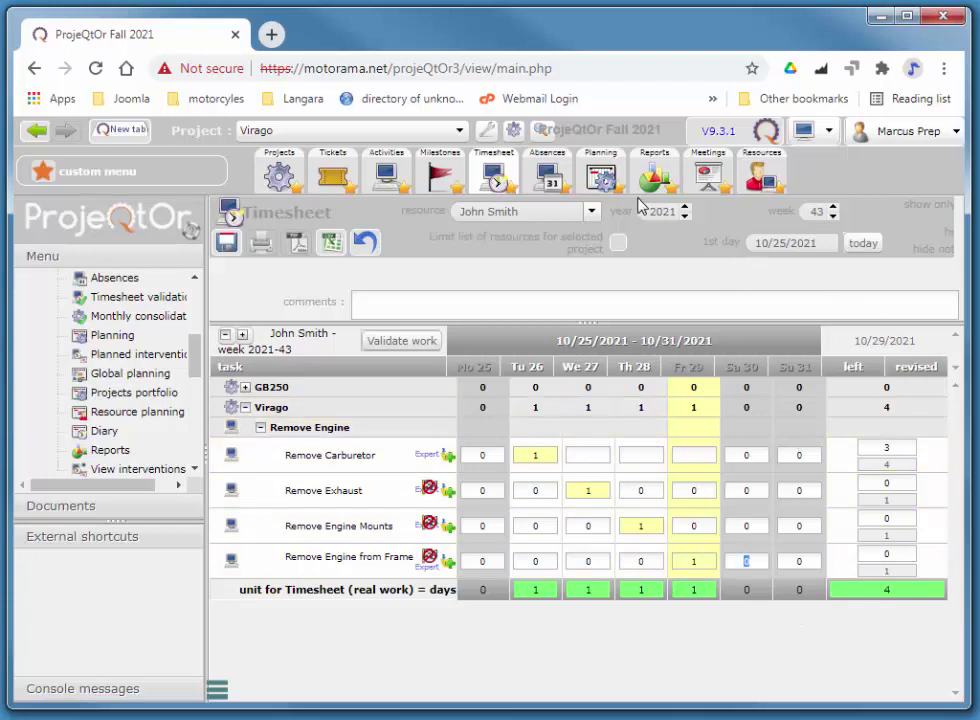
left_click(224, 250)
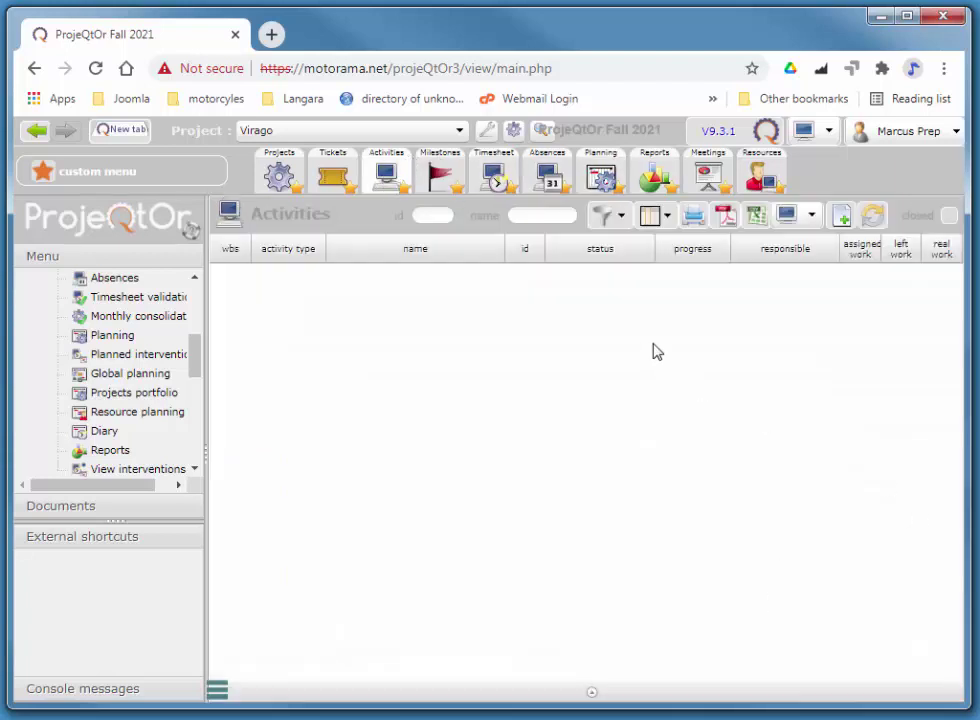
Step: Open Remove Carburetor from the activities list, set the resource's left work to 0 days, save, and recheck the list
left_click(394, 189)
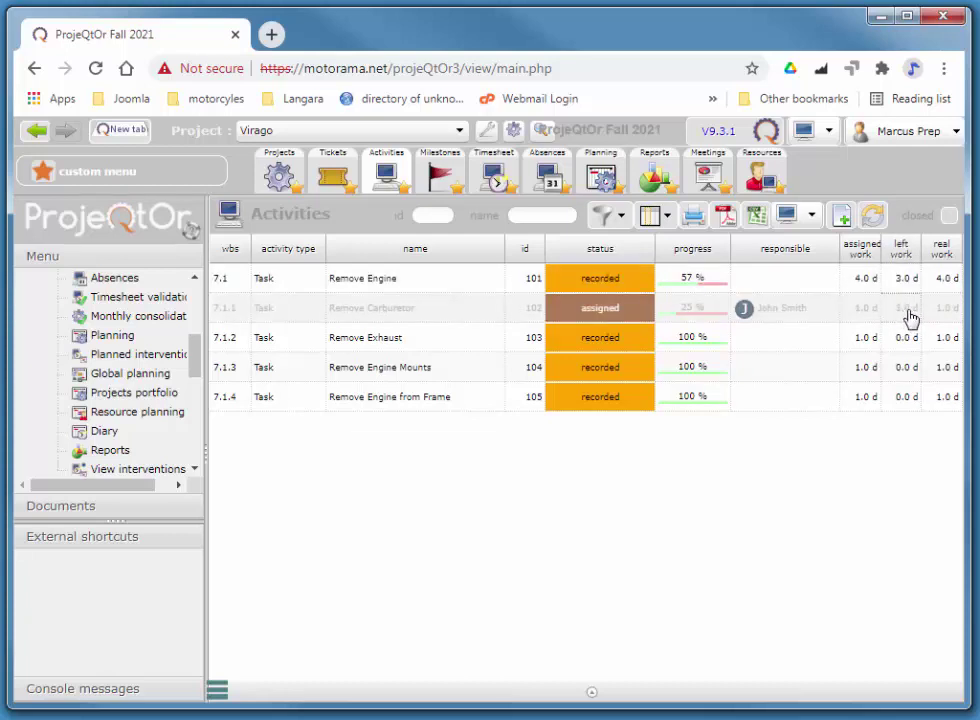
left_click(585, 312)
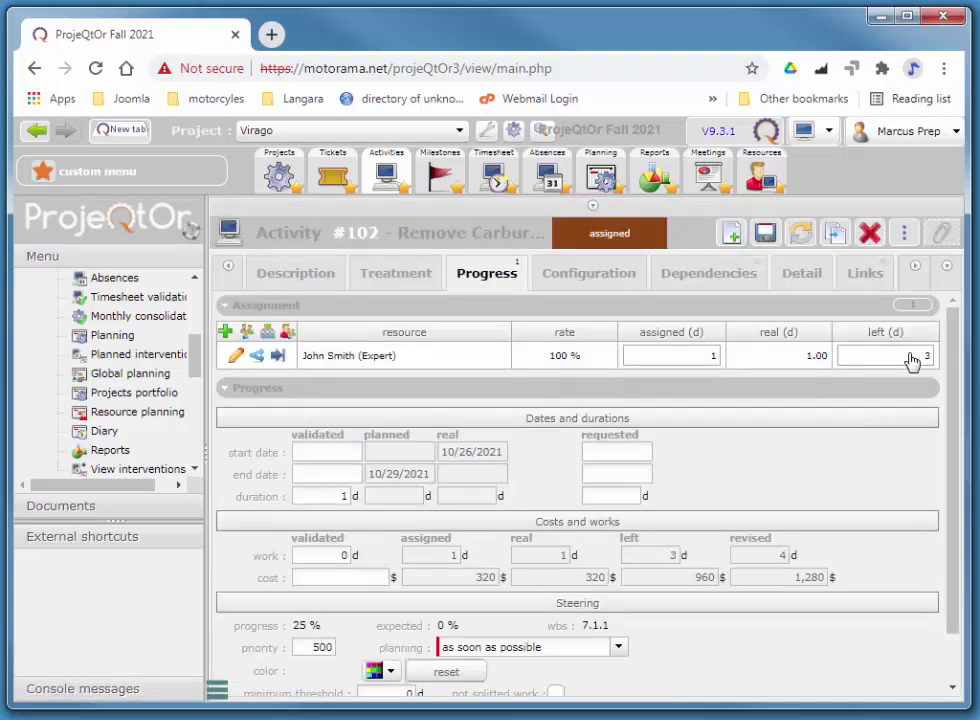
left_click_drag(912, 355, 945, 355)
type("0")
left_click(765, 233)
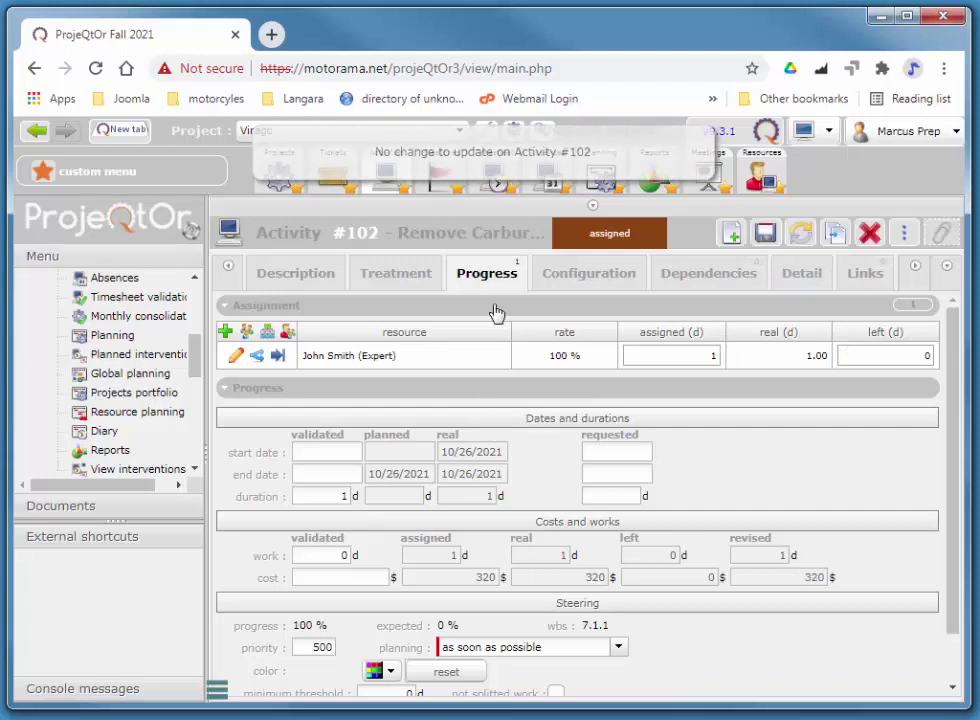
left_click(384, 178)
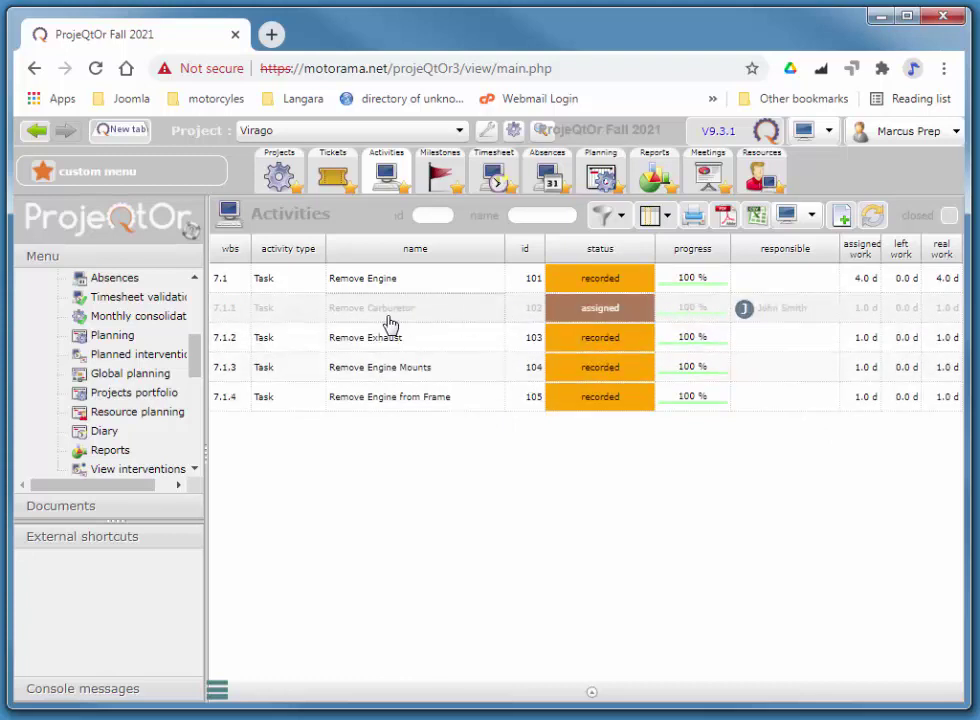
Step: Set Remove Carburetor's status to done with the result "we finished with no consequence", save it, and return to the activities list
left_click(443, 318)
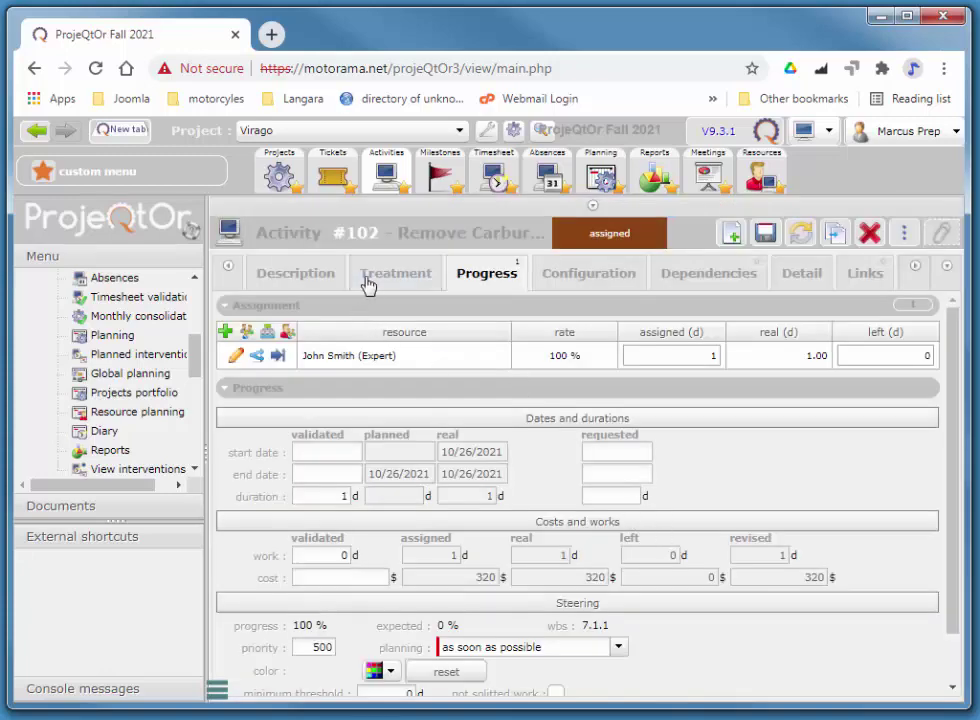
left_click(368, 279)
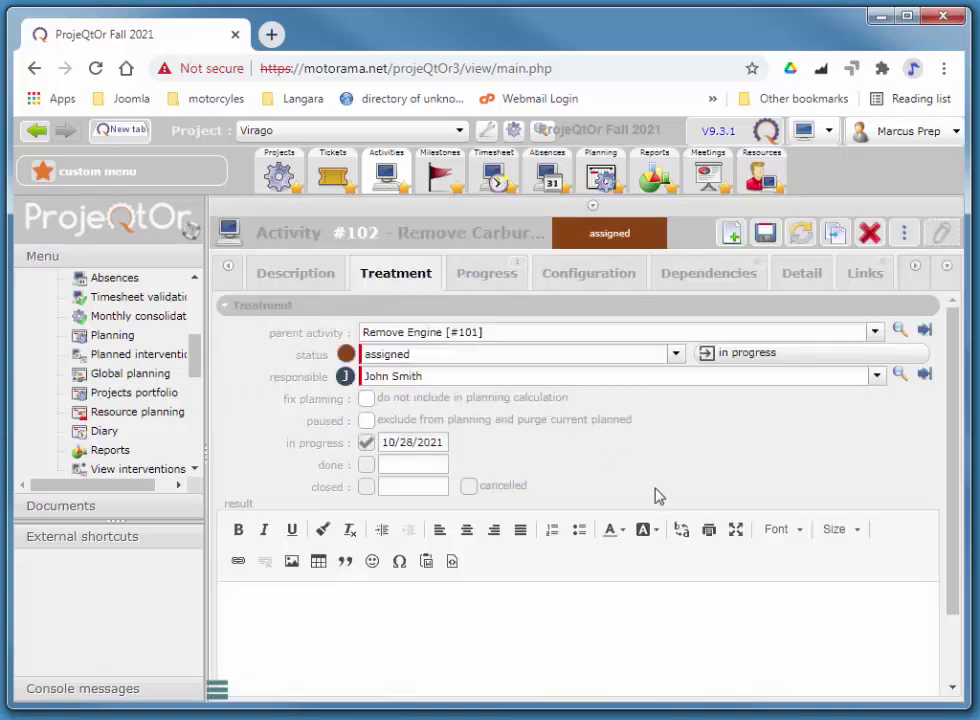
left_click(429, 358)
left_click(383, 402)
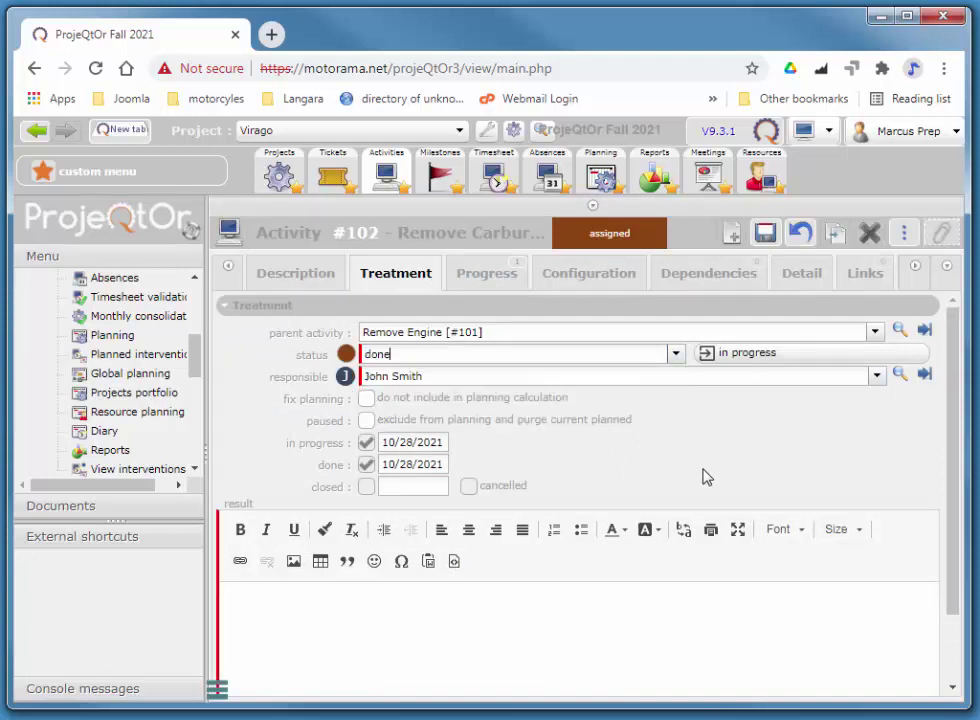
left_click(767, 236)
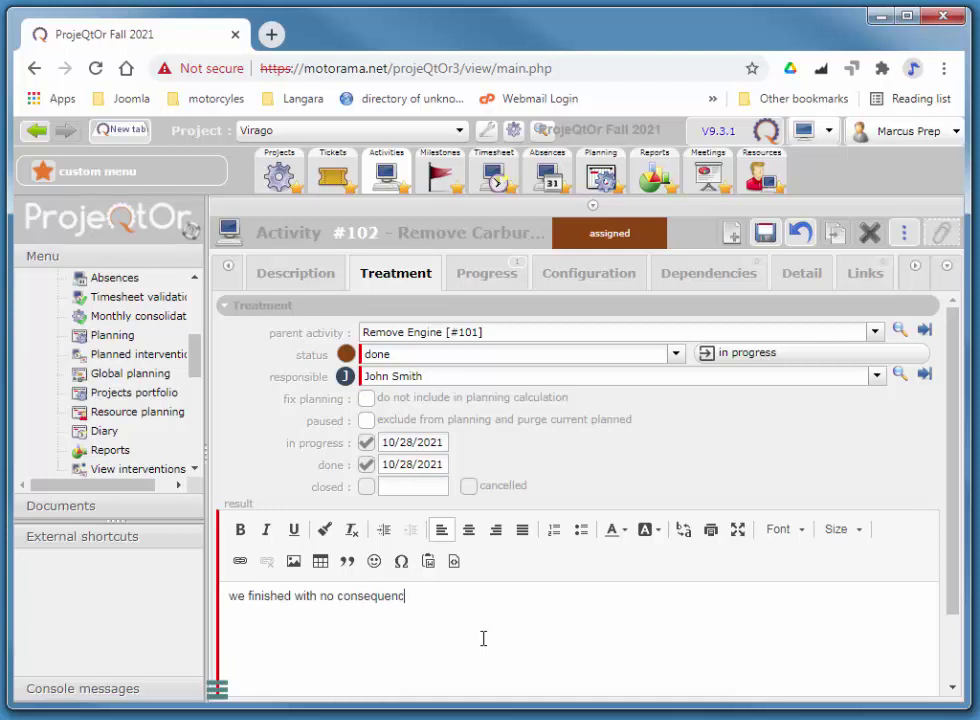
left_click(765, 233)
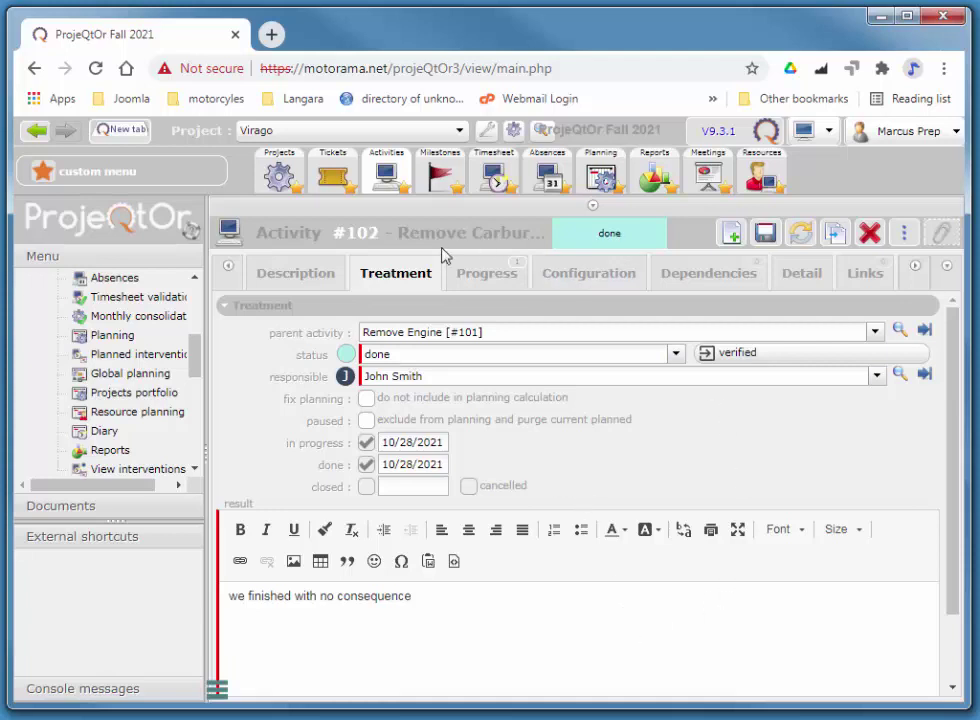
left_click(388, 177)
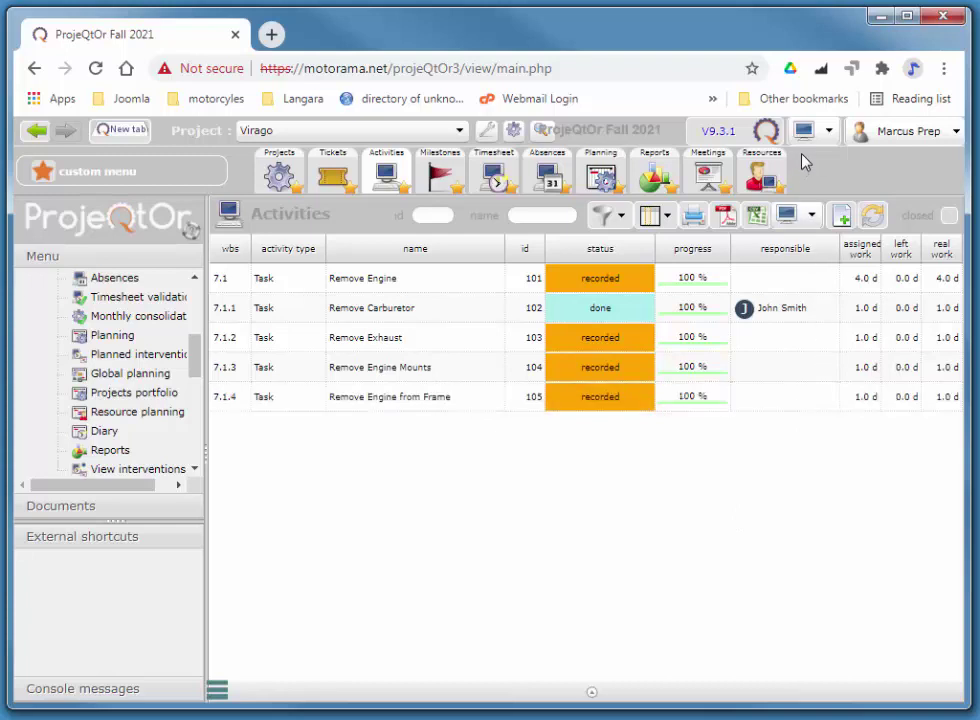
Step: Add Teams from the full set of menus to the custom menu and return to the custom menu
left_click(84, 172)
left_click(75, 203)
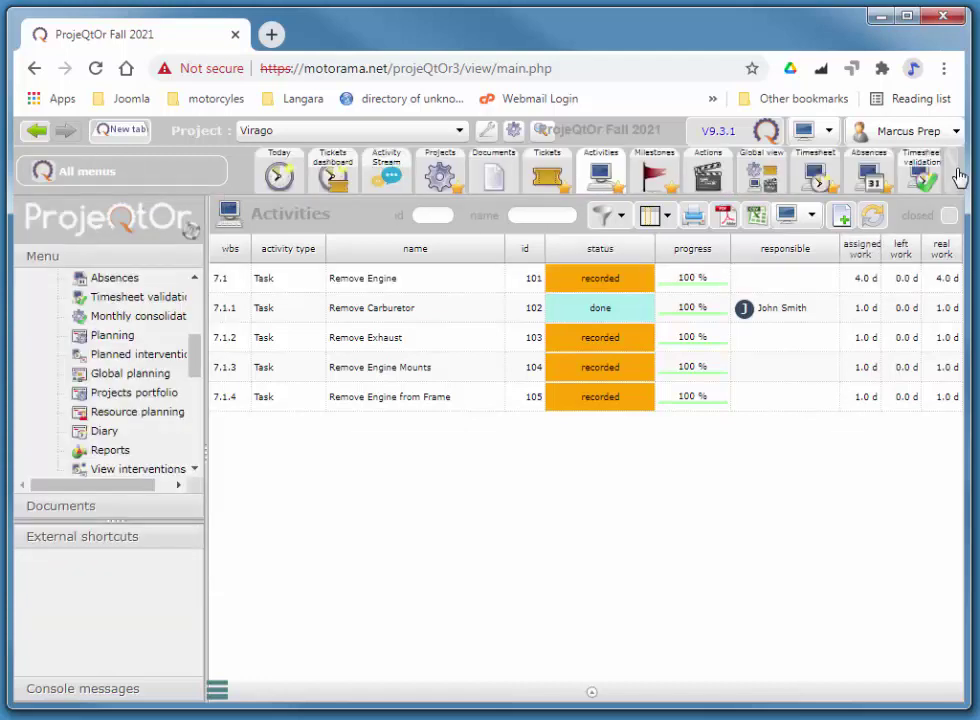
left_click(958, 176)
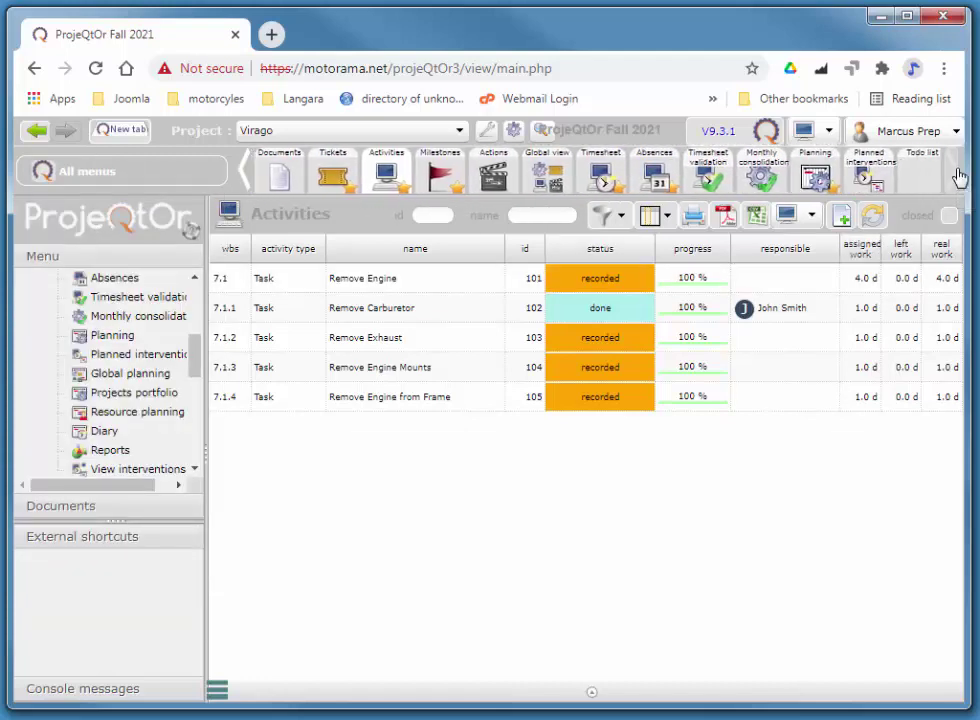
left_click(83, 177)
left_click(81, 228)
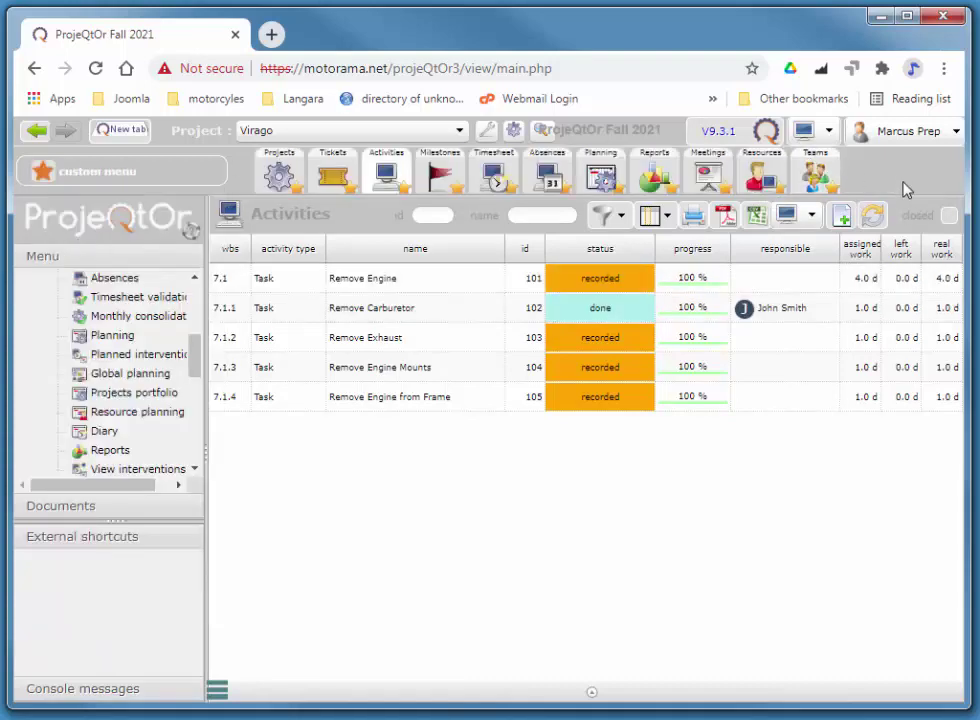
Step: Create a new team named "team members" and save it
left_click(830, 188)
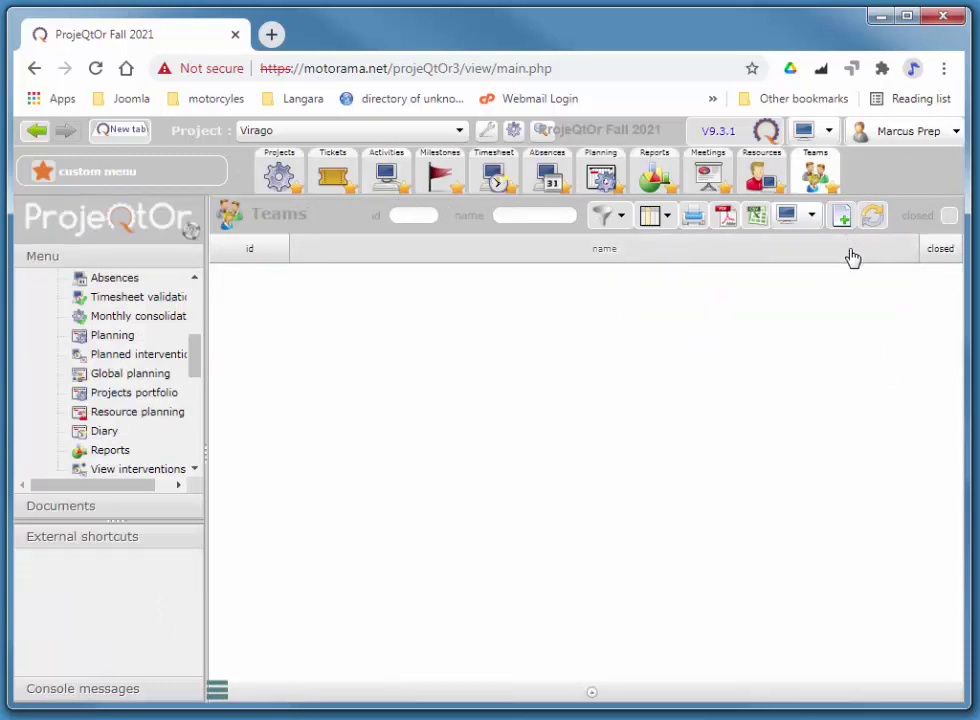
left_click(841, 216)
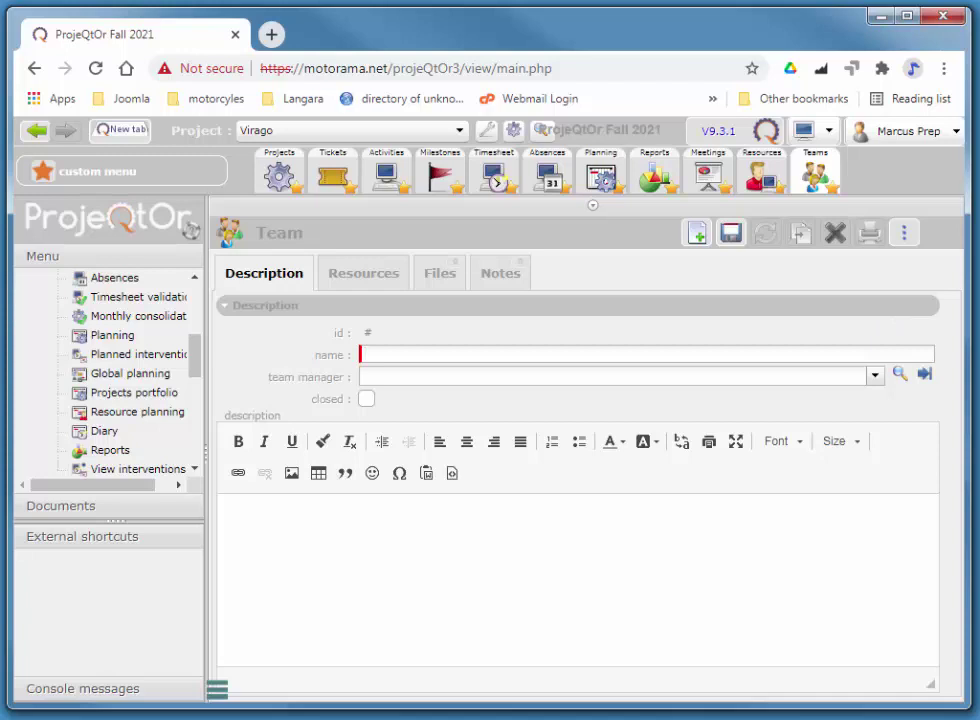
type("team members")
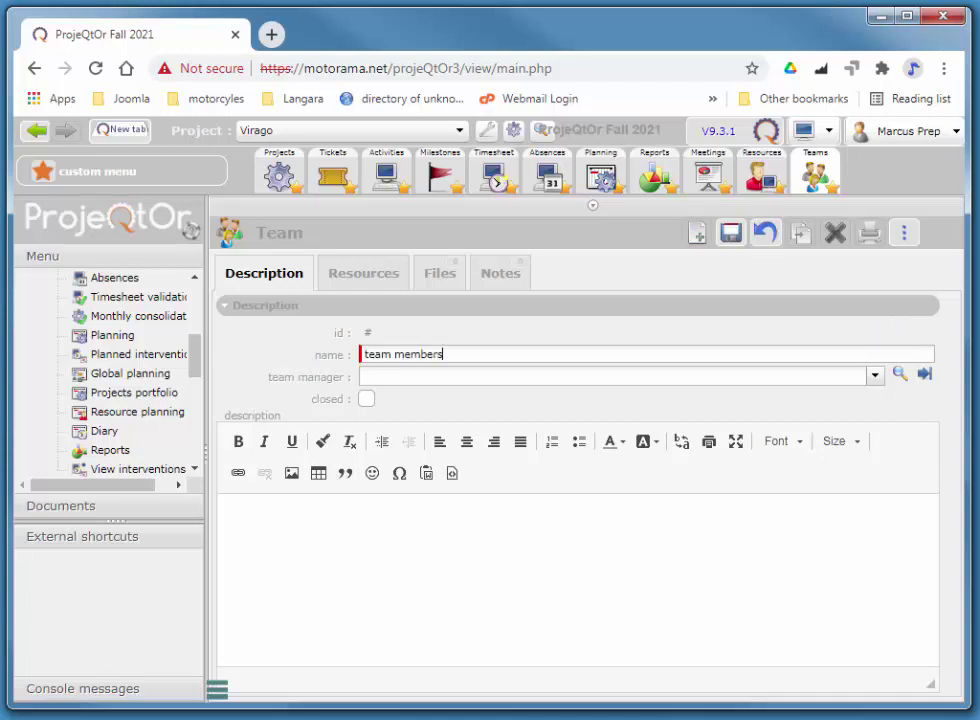
left_click(731, 234)
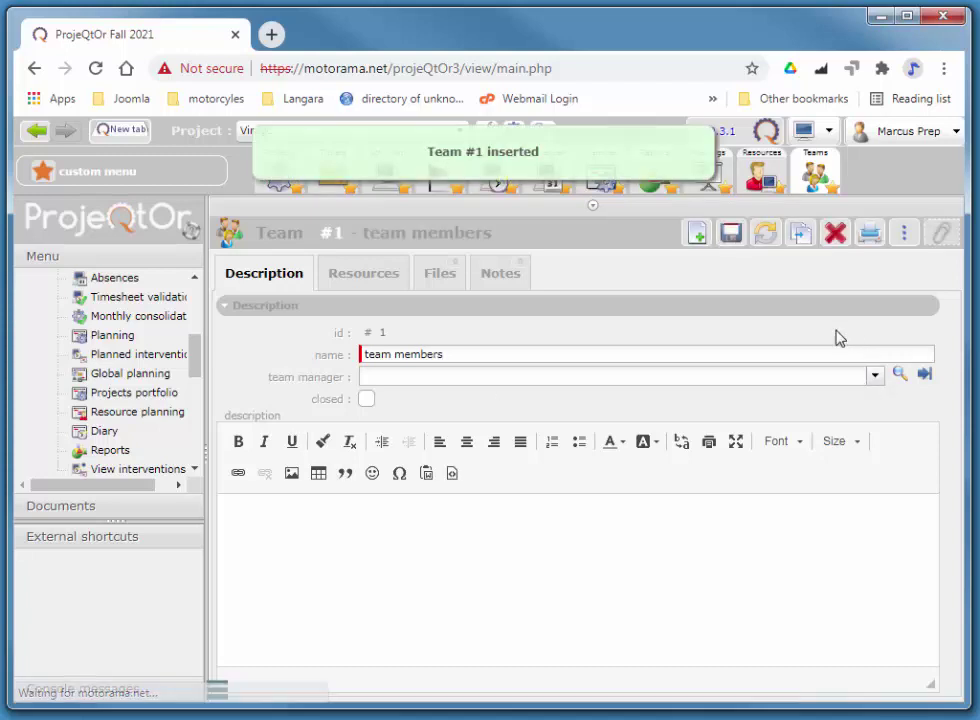
Step: In the description of resource #23, assign the resource to the team "team members" and save
left_click(762, 176)
left_click(322, 285)
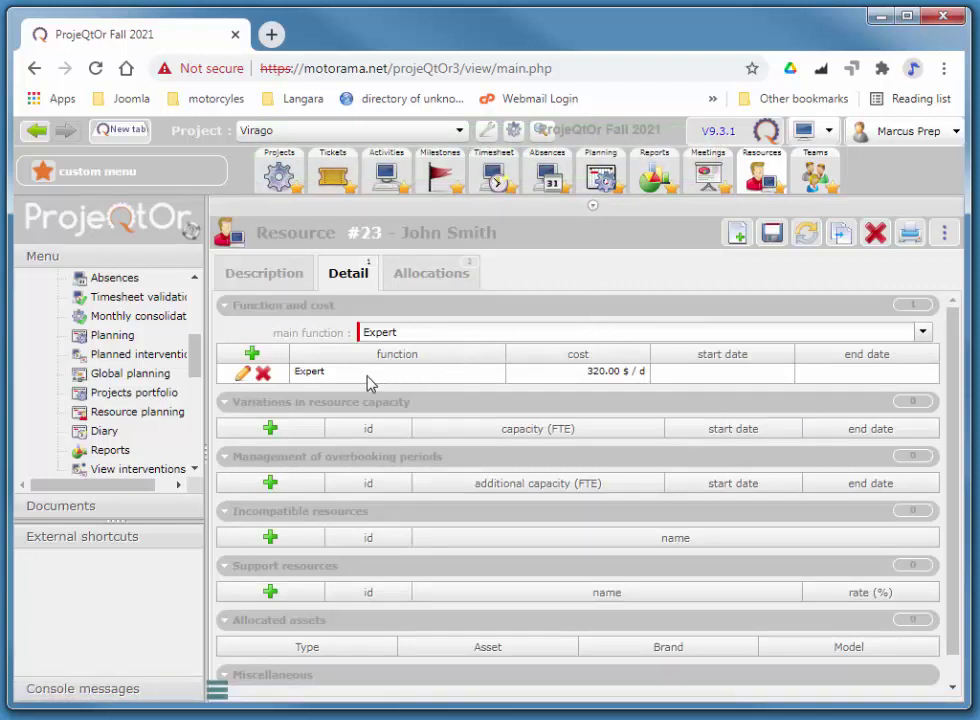
left_click(290, 280)
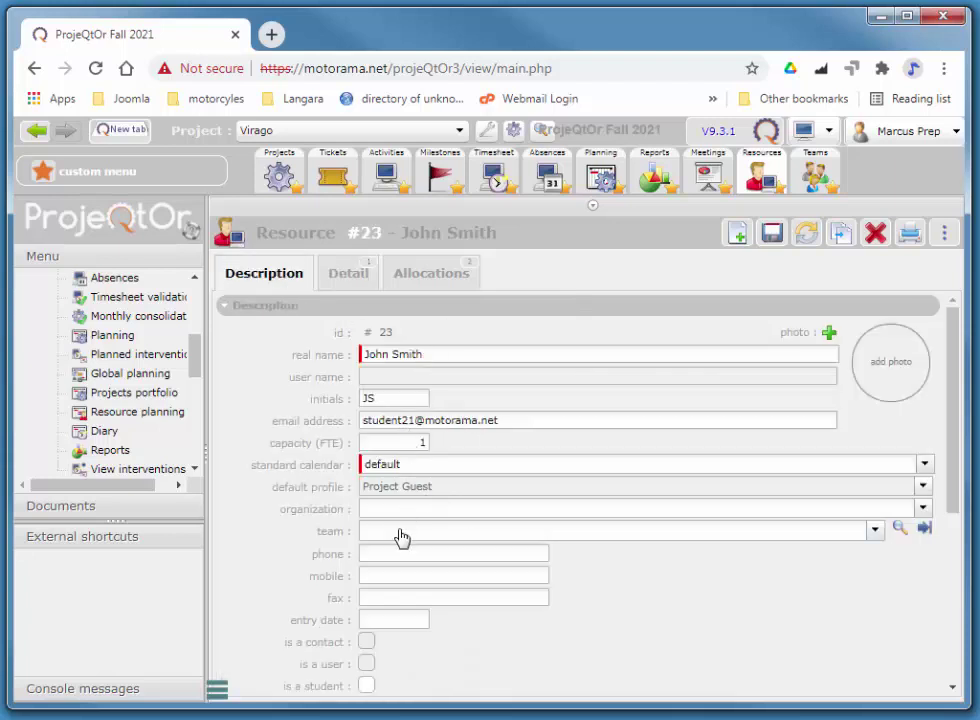
left_click(400, 534)
left_click(400, 566)
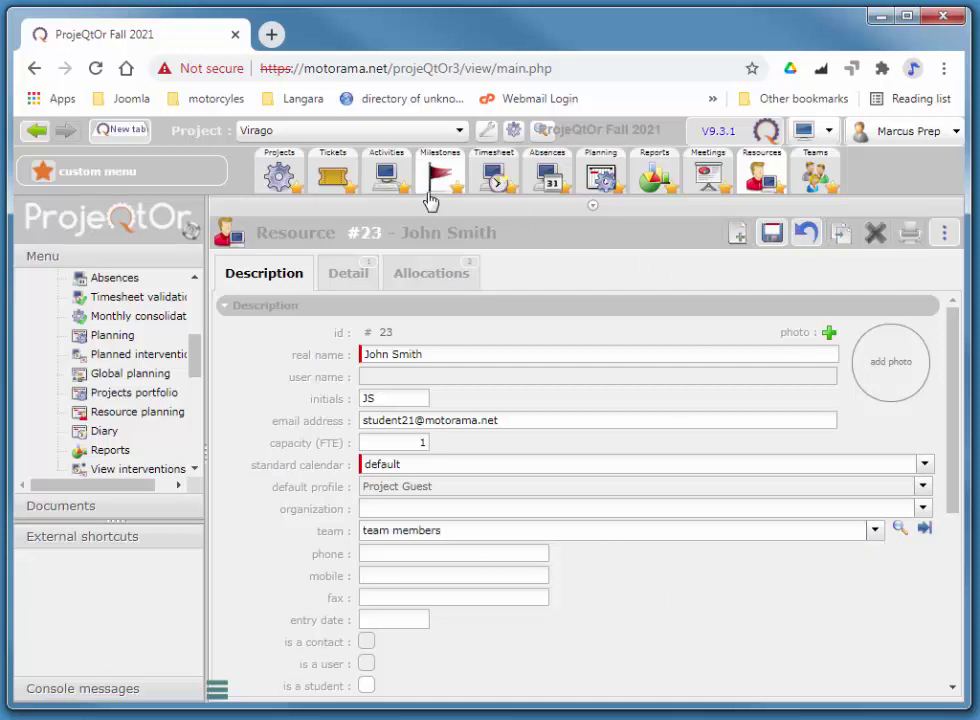
left_click(770, 234)
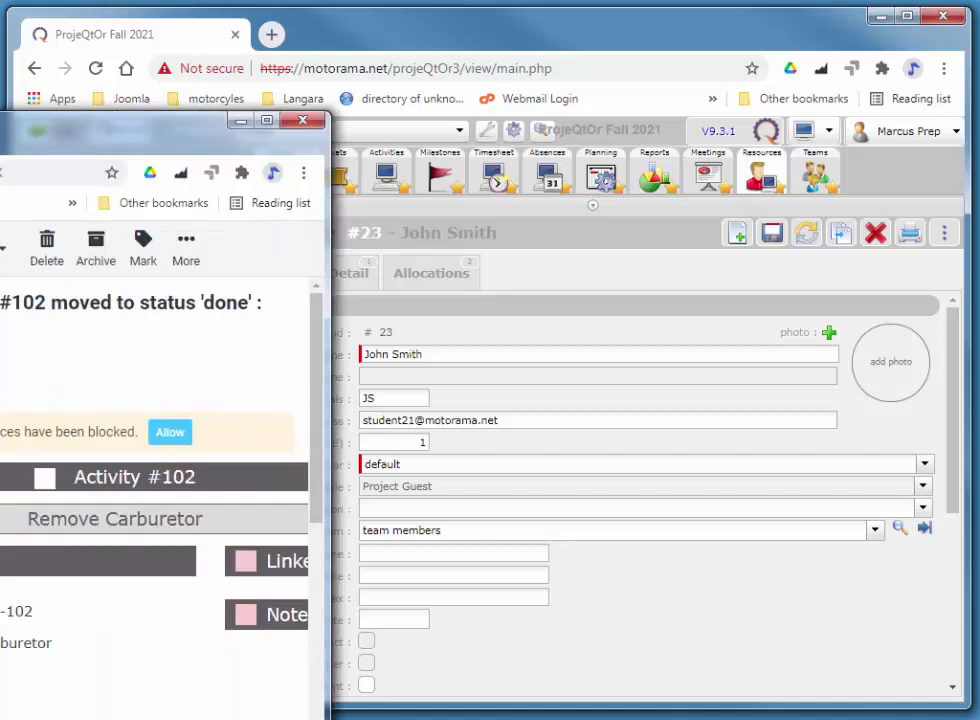
Step: Switch to the webmail window, read the notification about Remove Carburetor's done status and result, and return to ProjeQtOr's activities list
left_click_drag(0, 153, 236, 39)
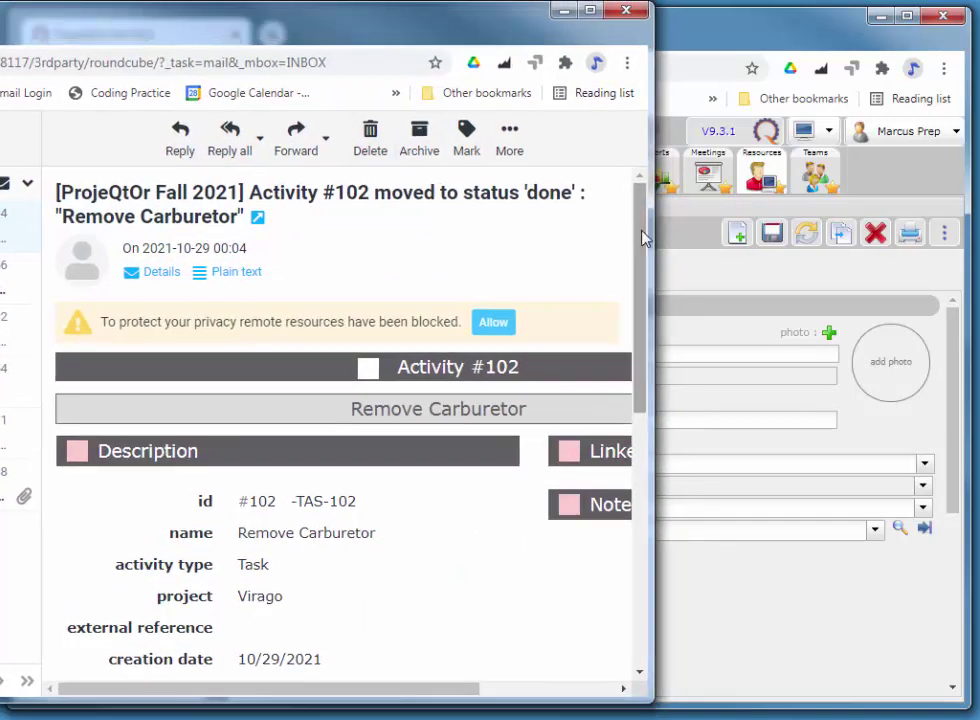
left_click_drag(440, 690, 400, 681)
left_click_drag(639, 343, 320, 686)
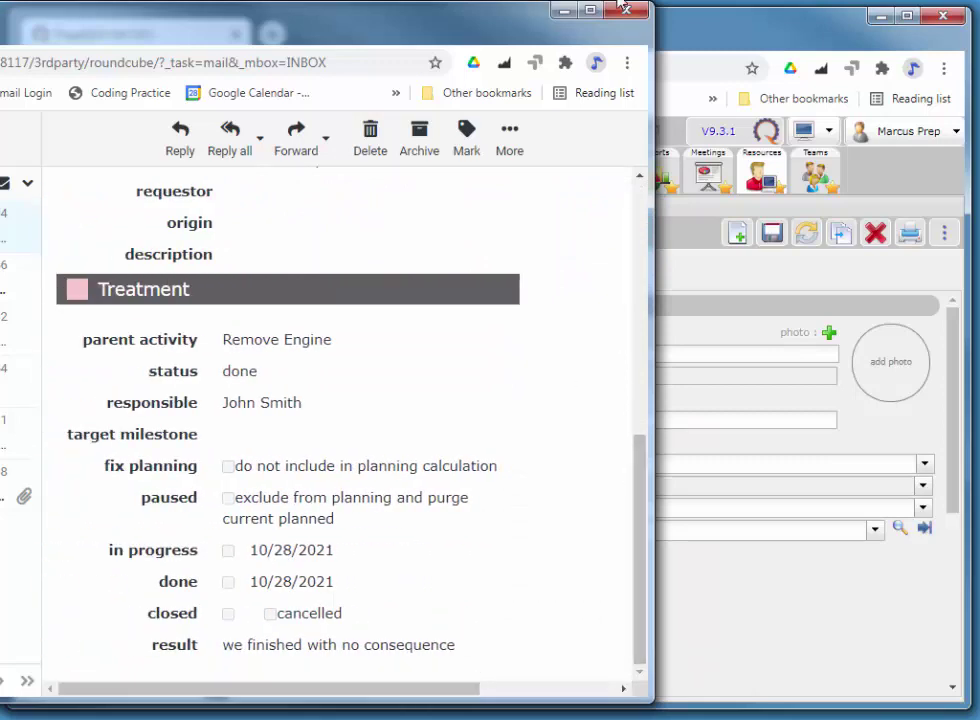
left_click_drag(379, 15, 0, 15)
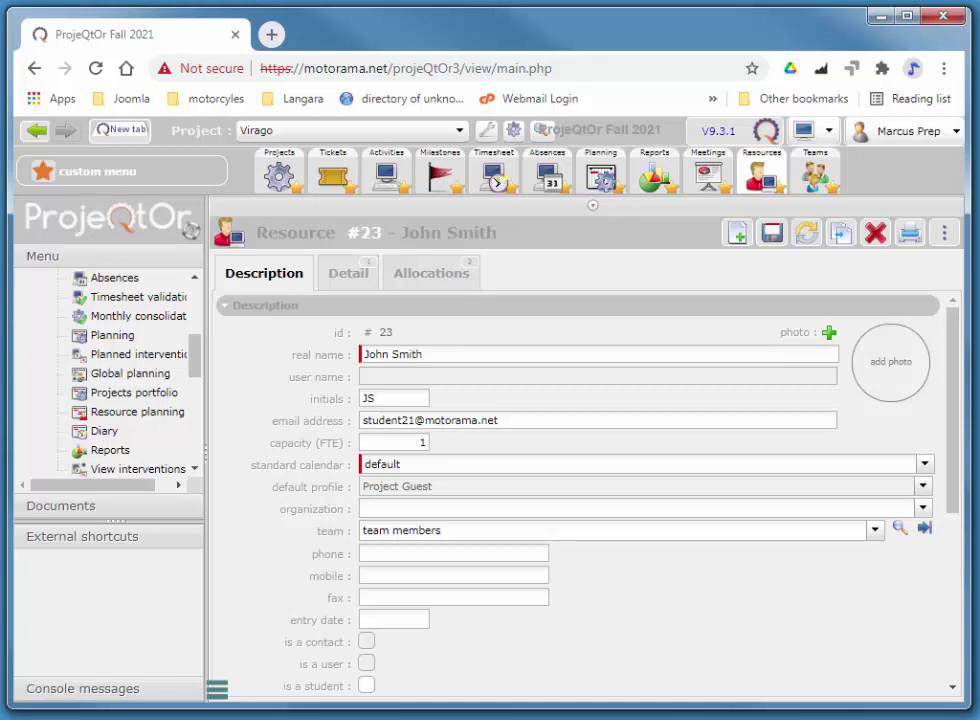
left_click(393, 178)
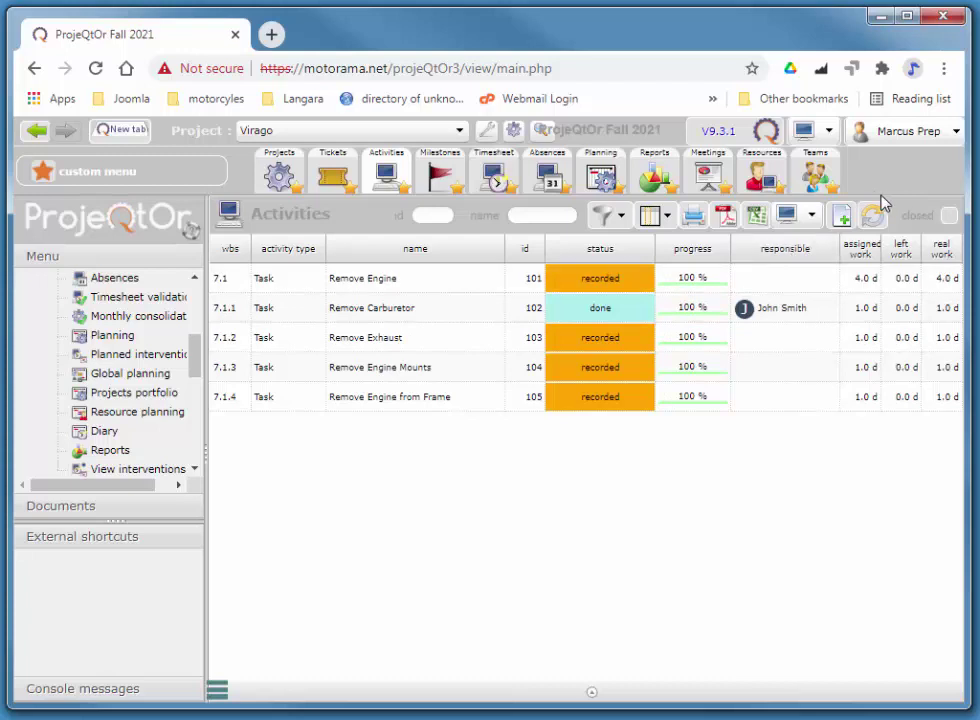
Step: Create a new meeting for Virago named "Team Meeting" with the meeting type Team meeting
left_click(714, 179)
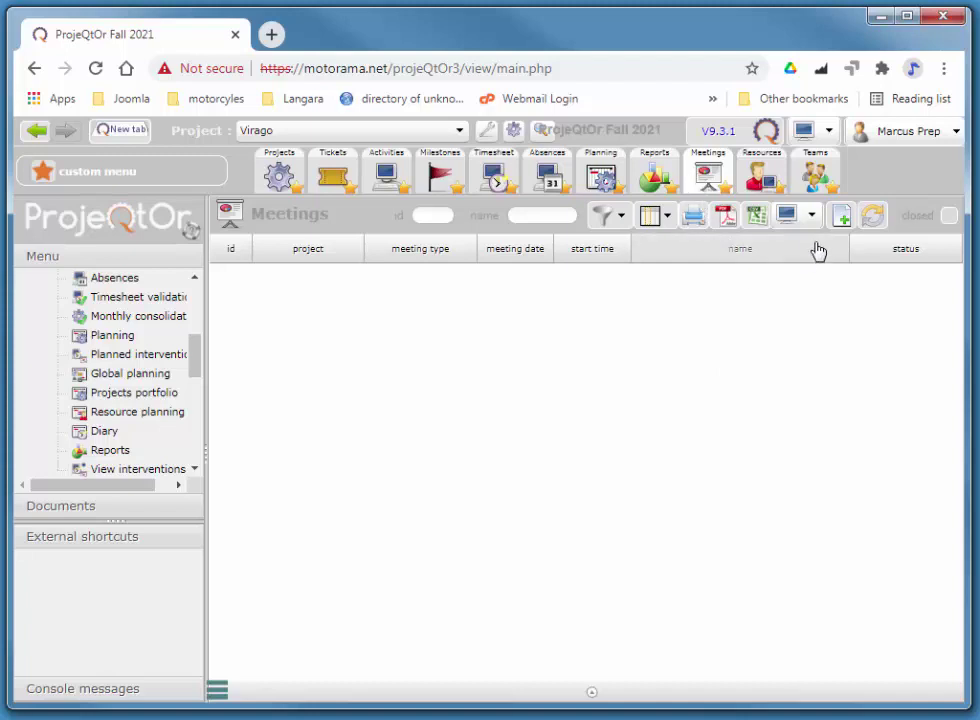
left_click(841, 217)
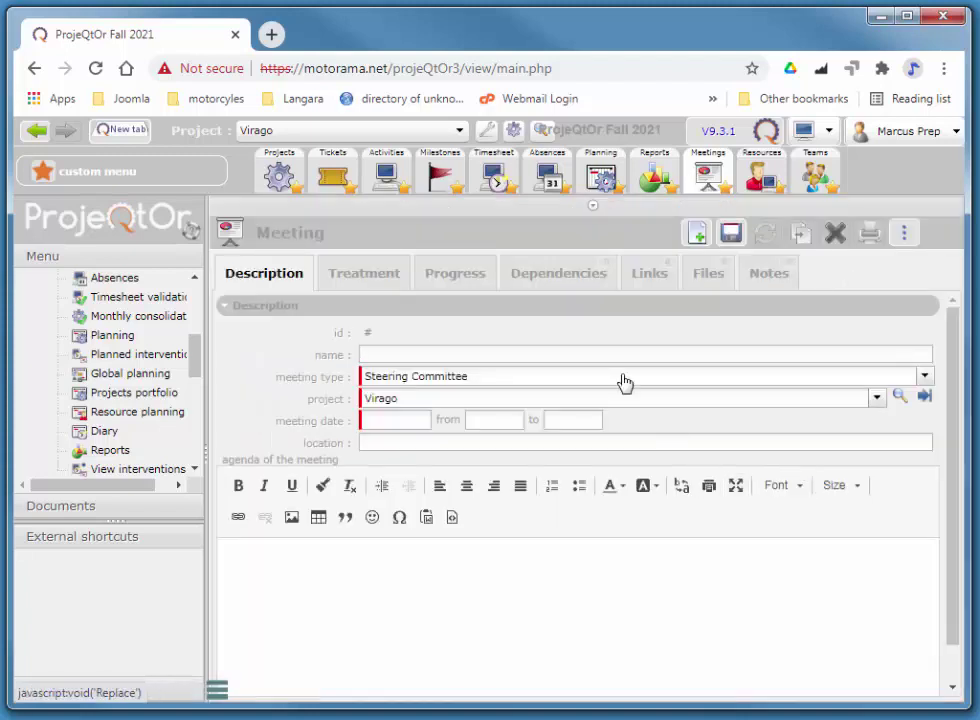
left_click(468, 358)
type("Team Meeting")
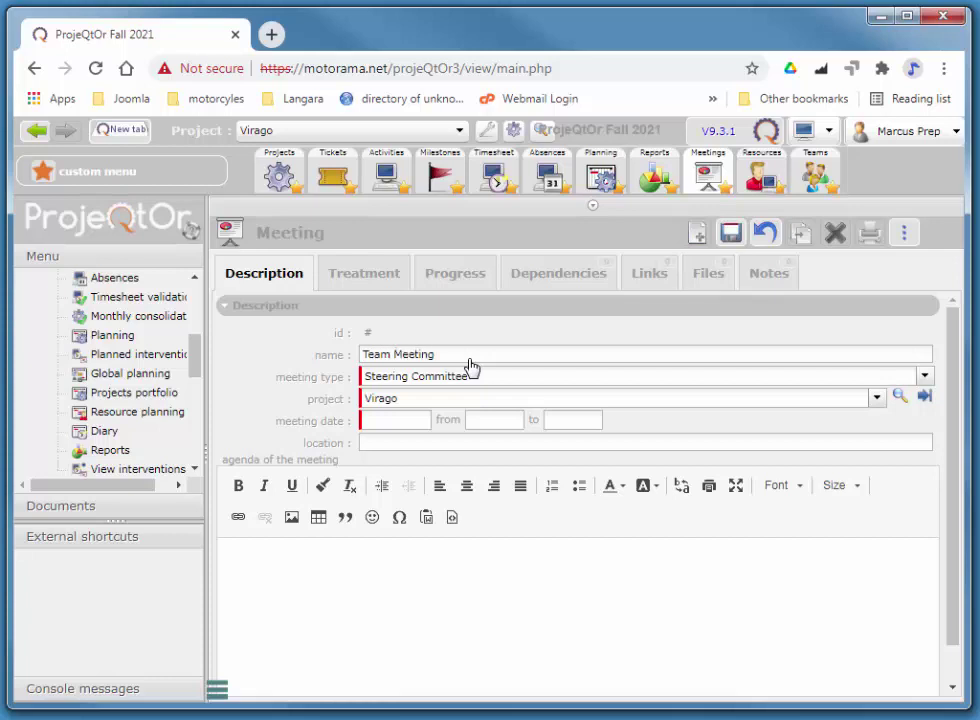
left_click(459, 379)
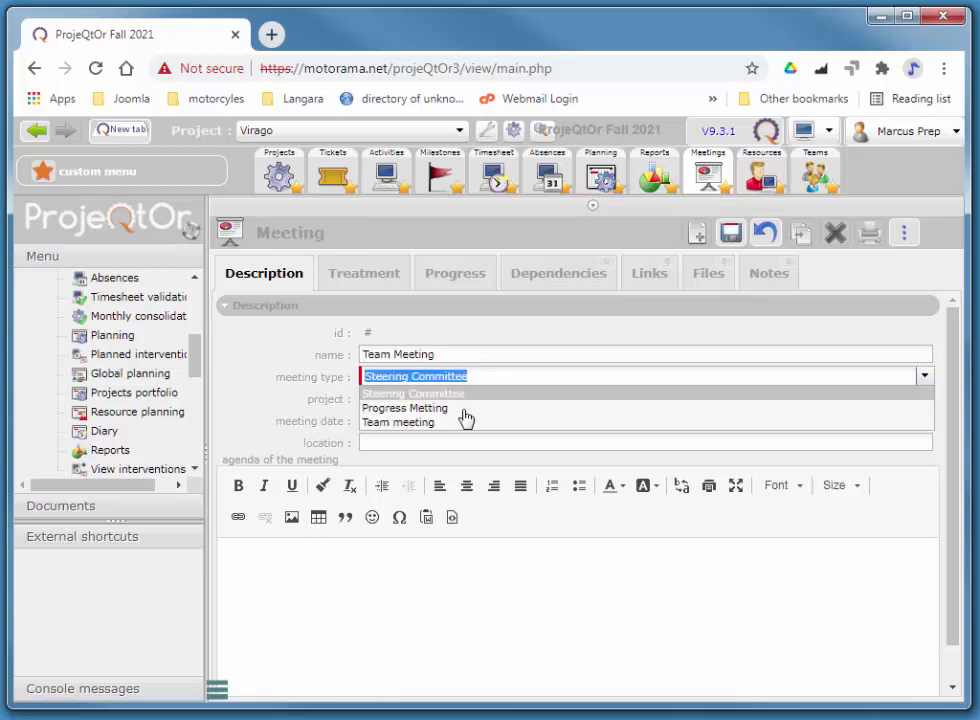
left_click(451, 431)
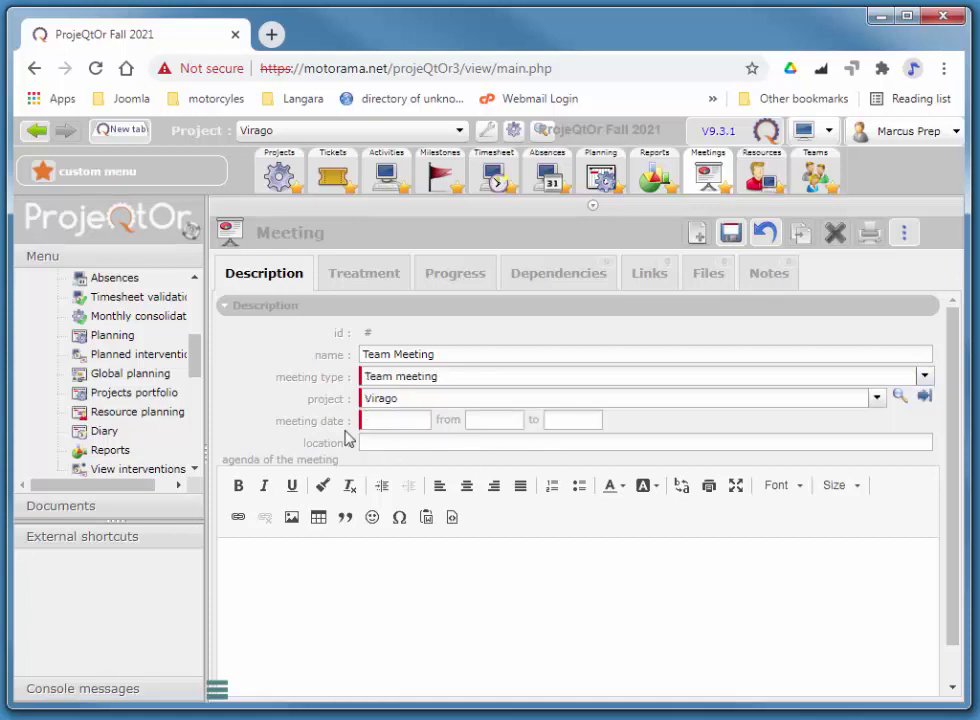
Step: Enter "focus meeting about what we're doing" as the meeting's agenda
left_click(429, 598)
type("focus ")
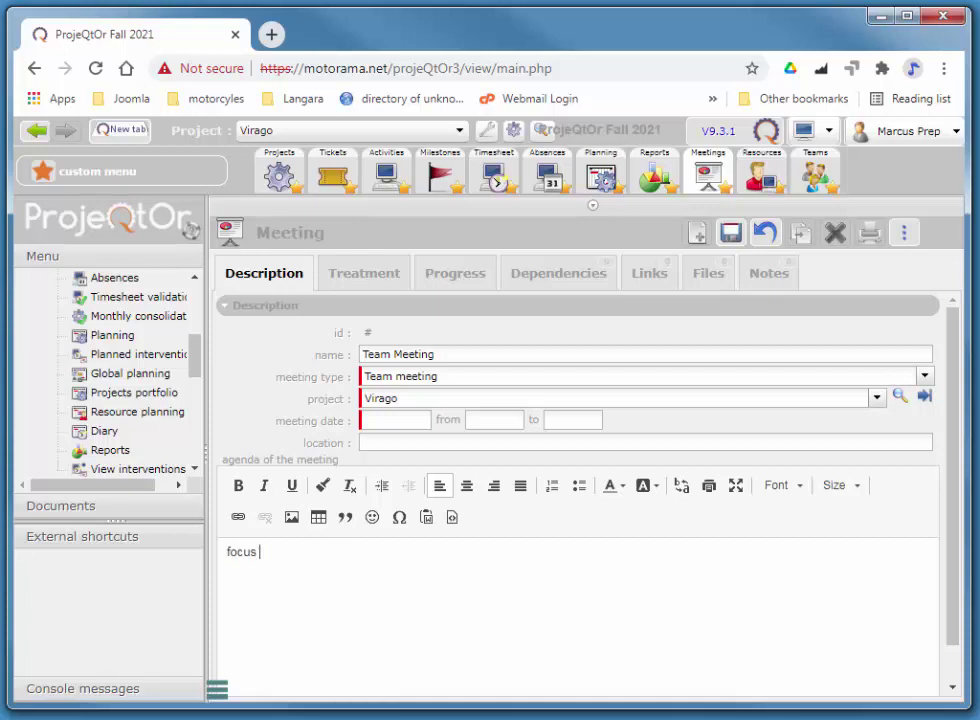
type("abmeeting about wha")
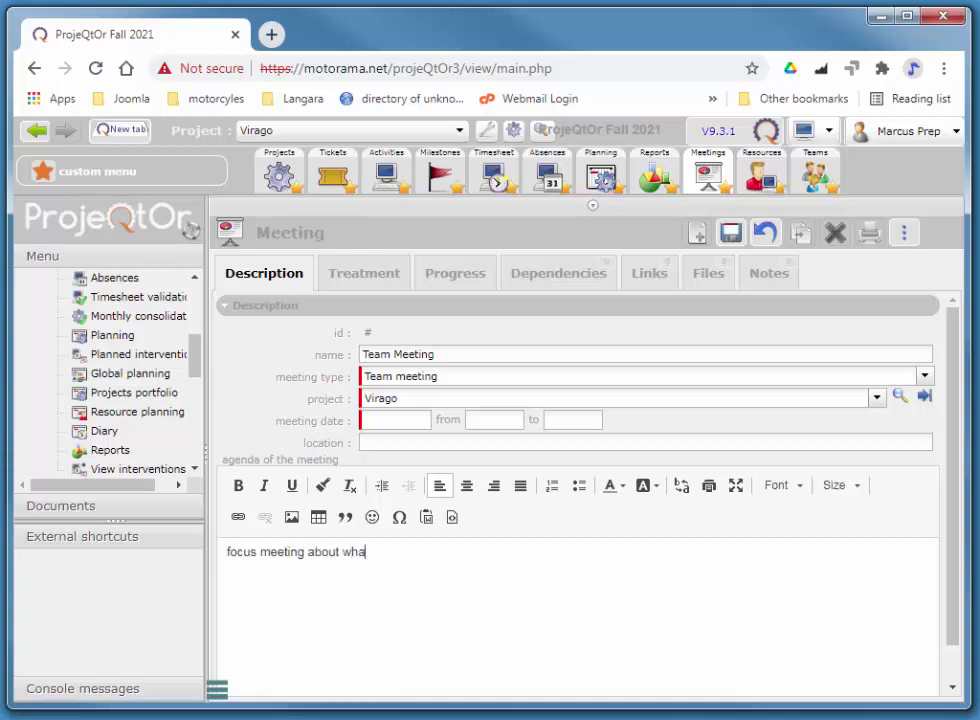
type("t we're doing")
Step: Schedule the meeting for 11/02/2021 from 9:00 to 10:00 and save it
left_click(405, 428)
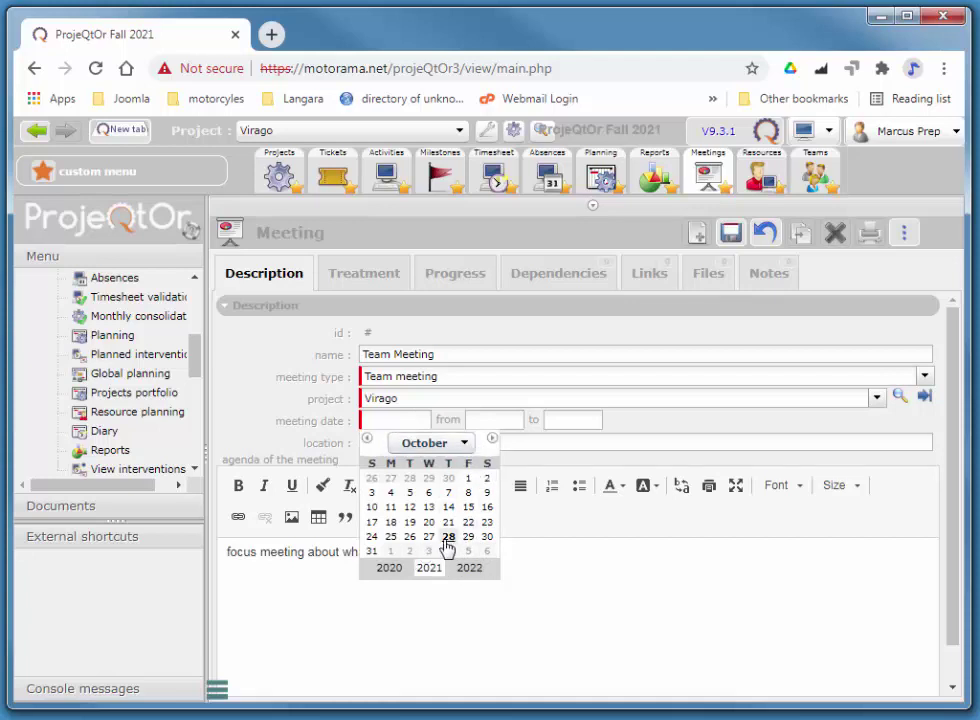
left_click(466, 449)
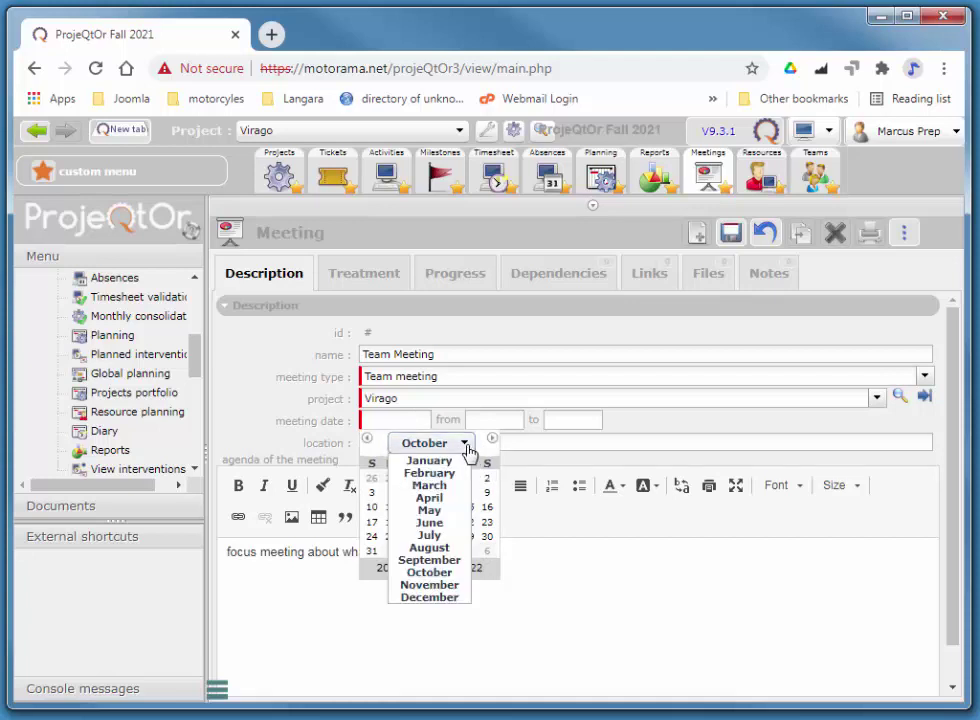
left_click(432, 585)
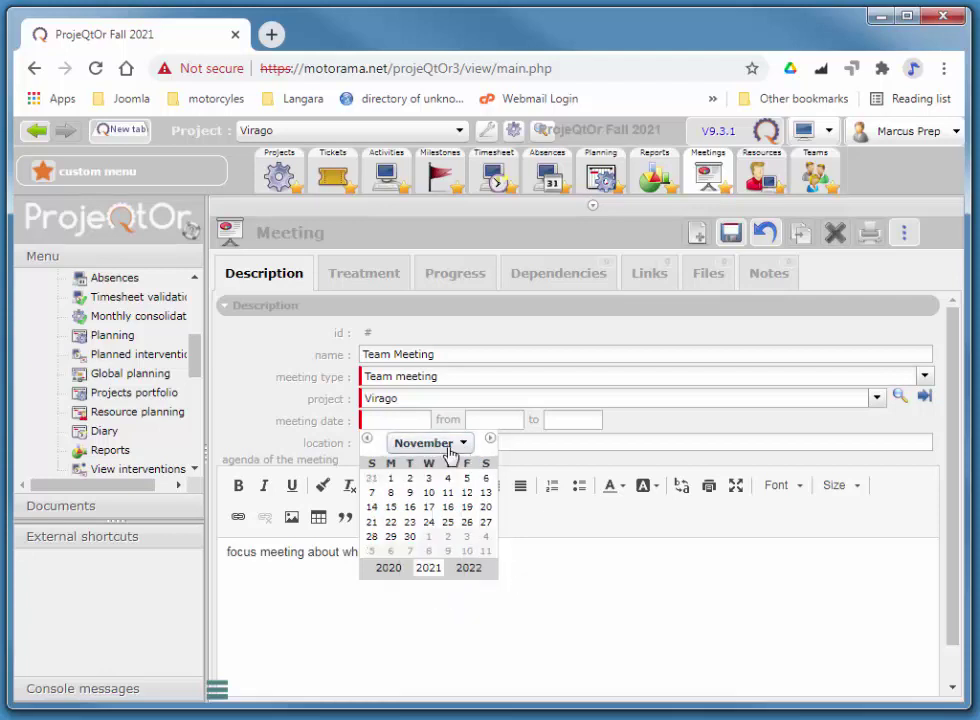
left_click(410, 479)
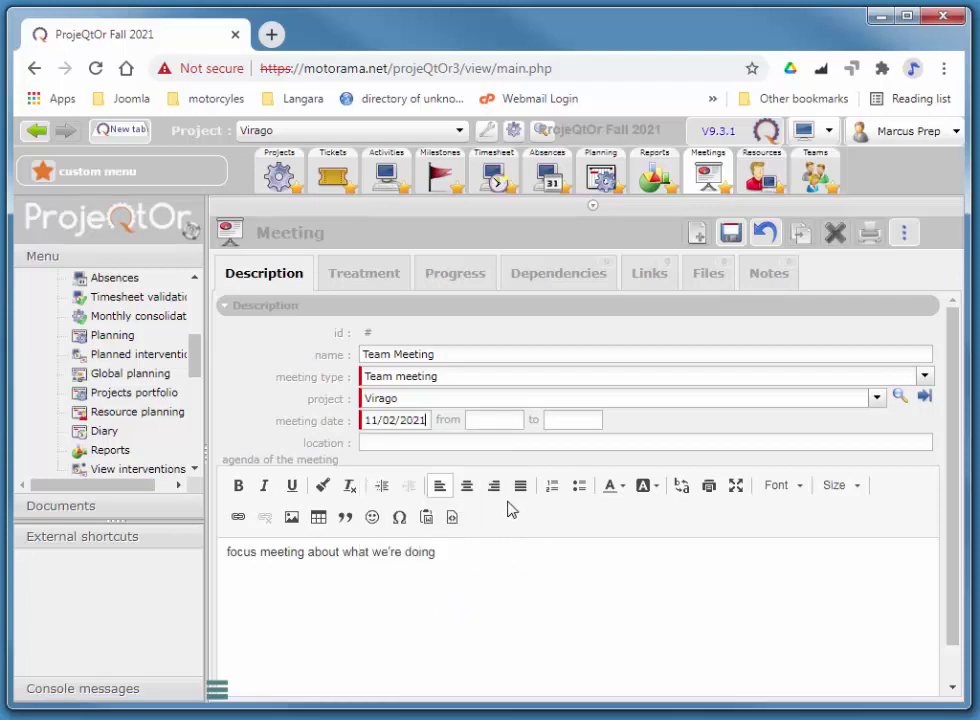
left_click(487, 421)
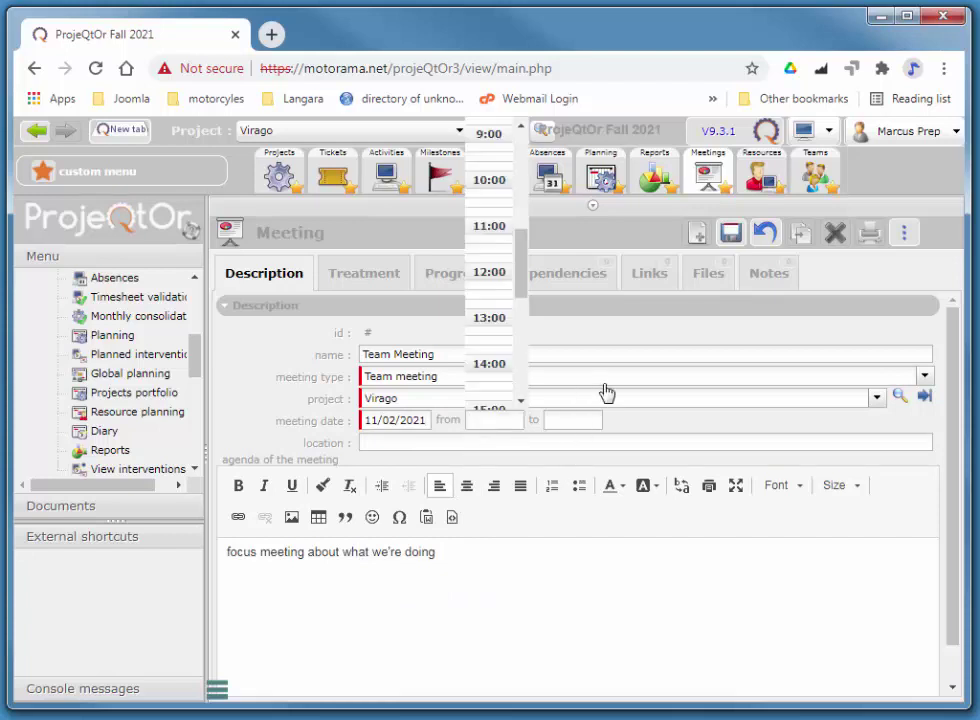
left_click(490, 134)
left_click(576, 418)
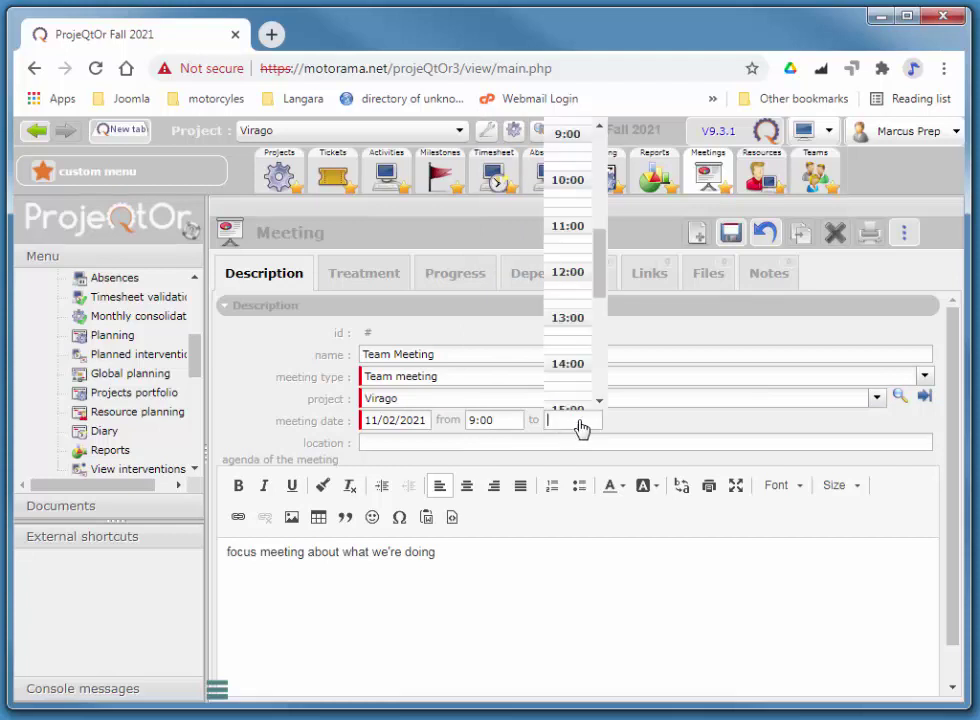
left_click(576, 200)
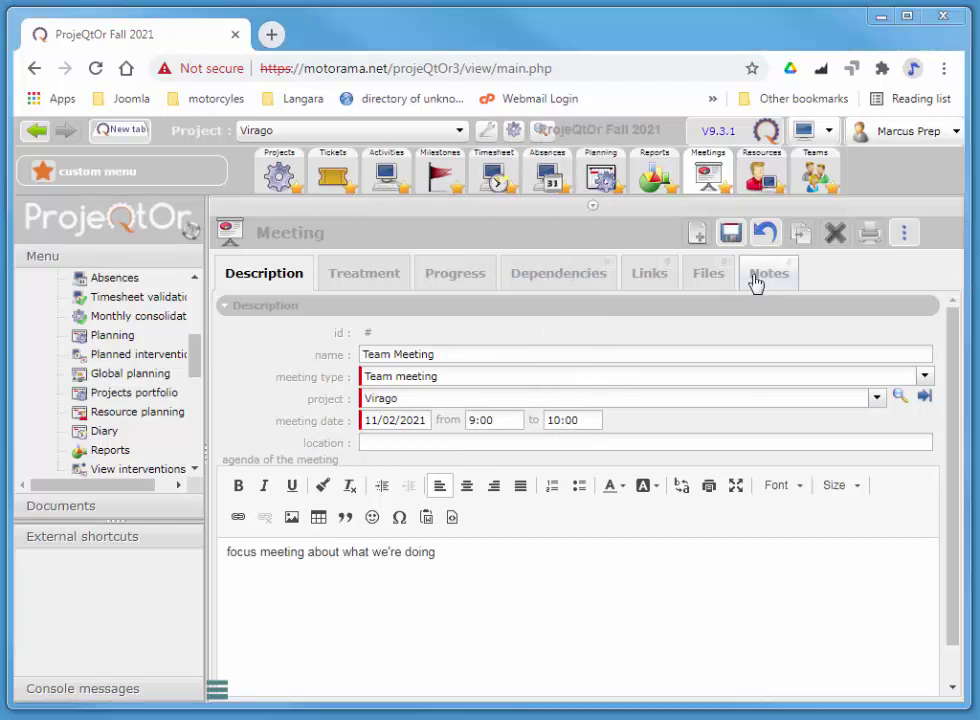
left_click(733, 238)
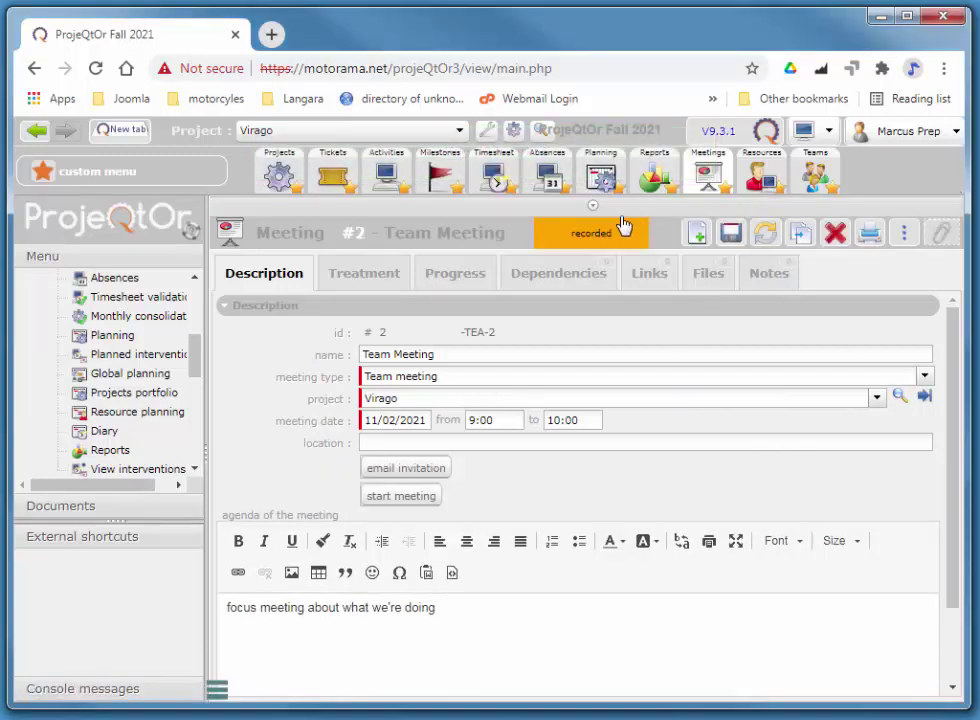
Step: Look through the status options in Team Meeting's treatment details, keeping the status recorded
left_click(359, 278)
left_click(395, 358)
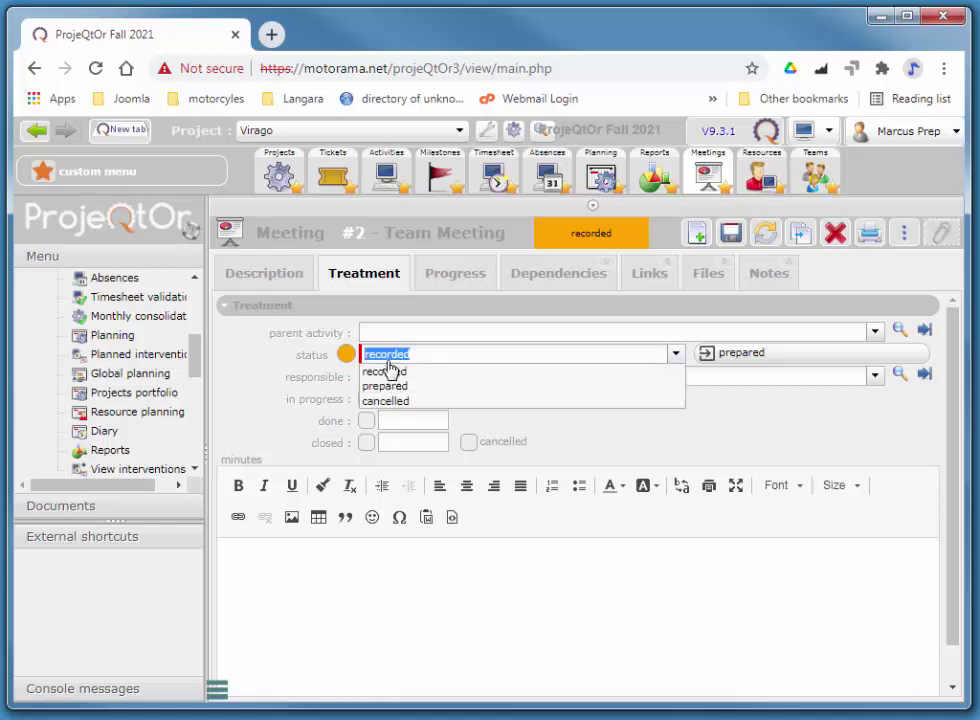
left_click(890, 465)
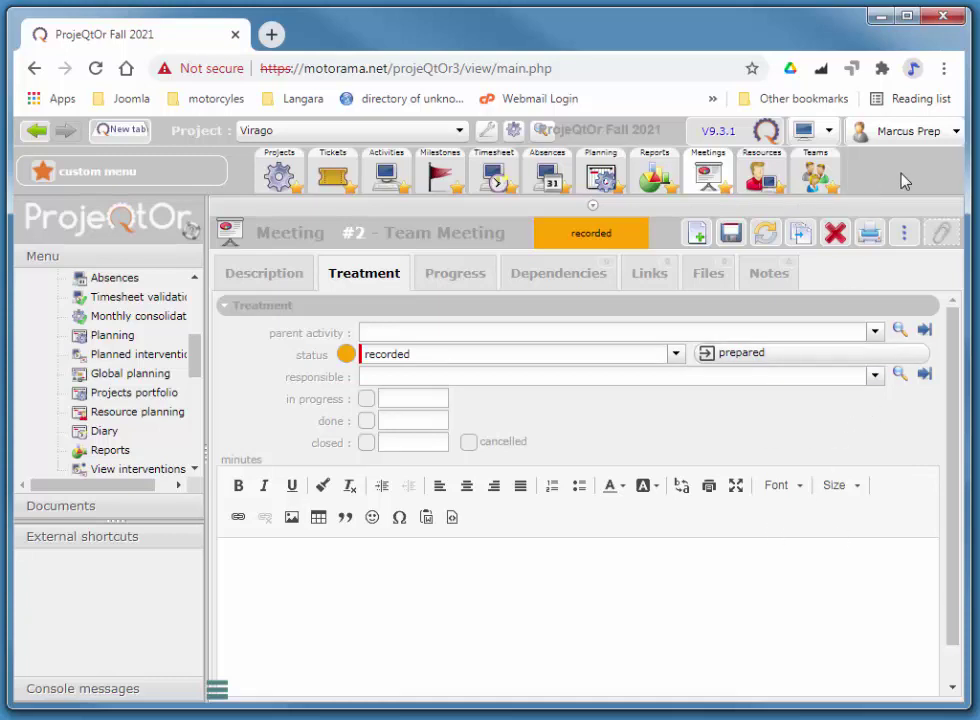
Step: Check Team Meeting's place on Virago's planning chart and return to the activities list
left_click(601, 176)
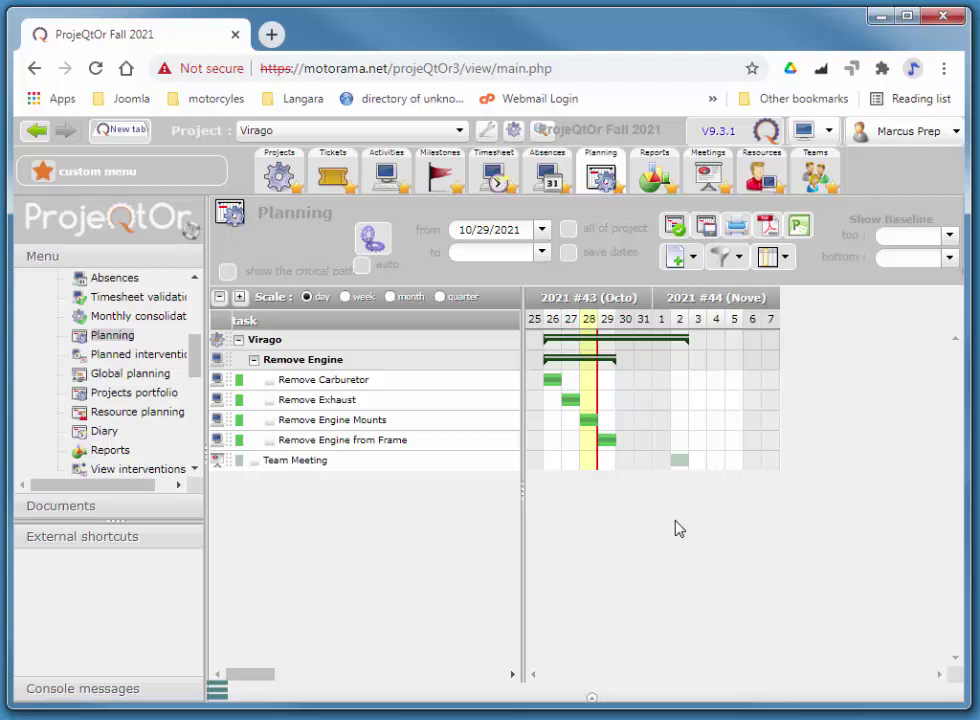
left_click(386, 172)
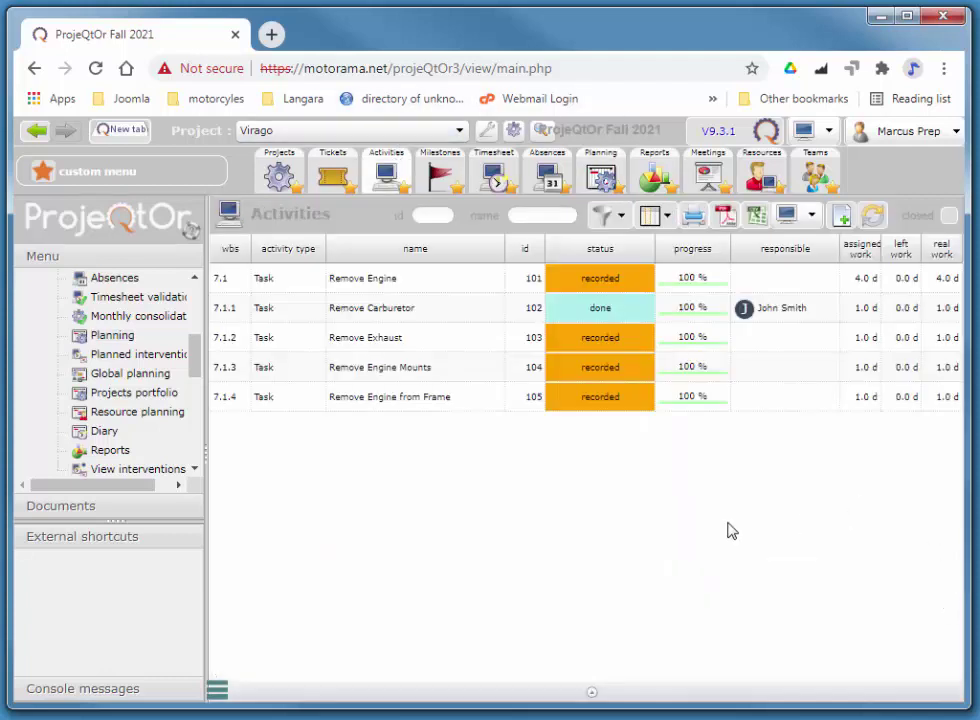